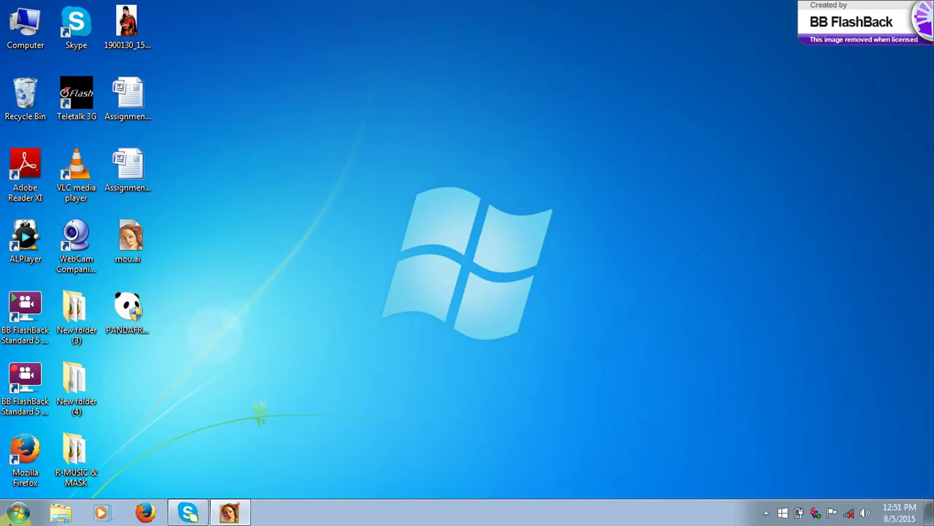
{"action": "left_click", "coordinate": [16, 512]}
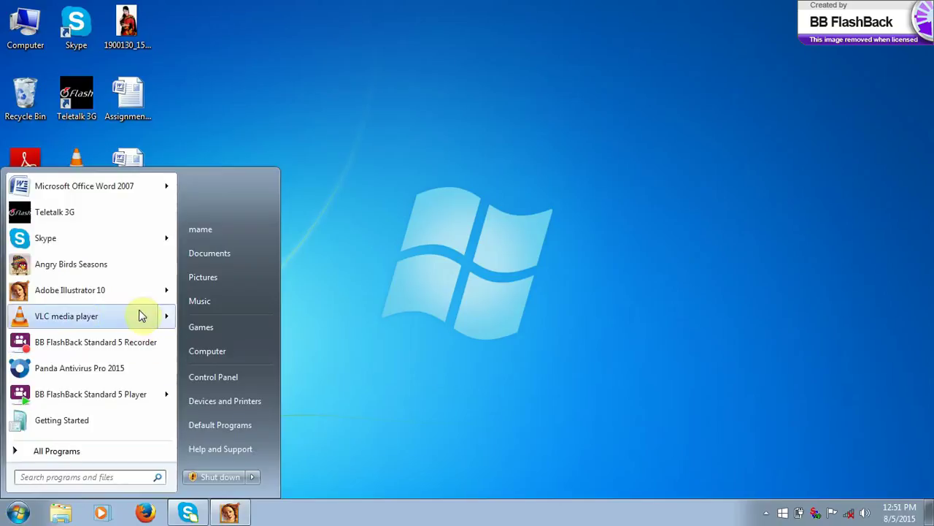
{"action": "mouse_move", "coordinate": [144, 296]}
{"action": "left_click", "coordinate": [462, 340]}
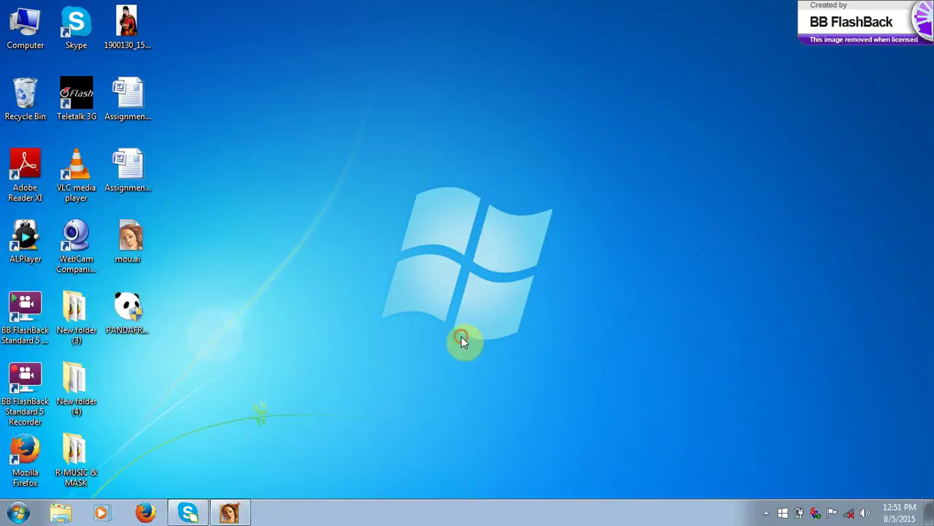
Switch to the running Adobe Illustrator window from the desktop.
{"action": "left_click", "coordinate": [230, 511]}
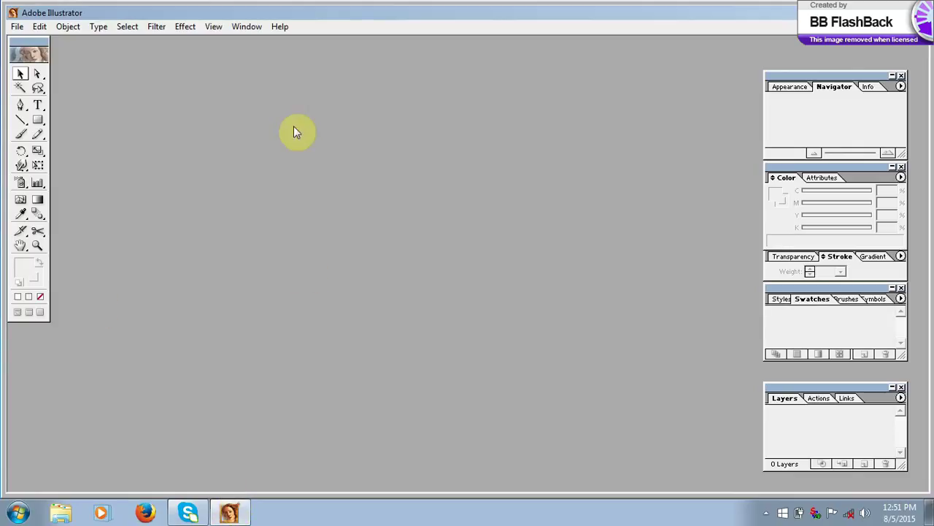
{"action": "left_click", "coordinate": [449, 241]}
{"action": "left_click", "coordinate": [17, 29]}
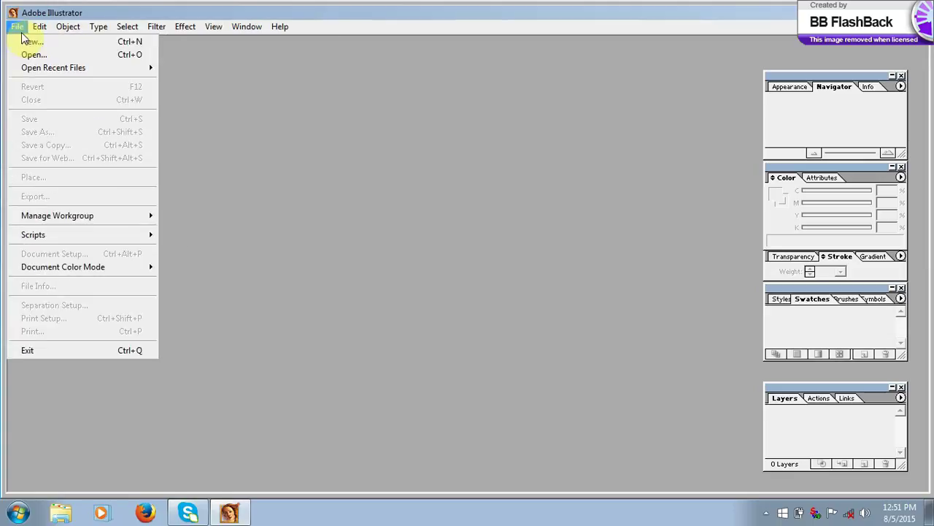
{"action": "left_click", "coordinate": [33, 44]}
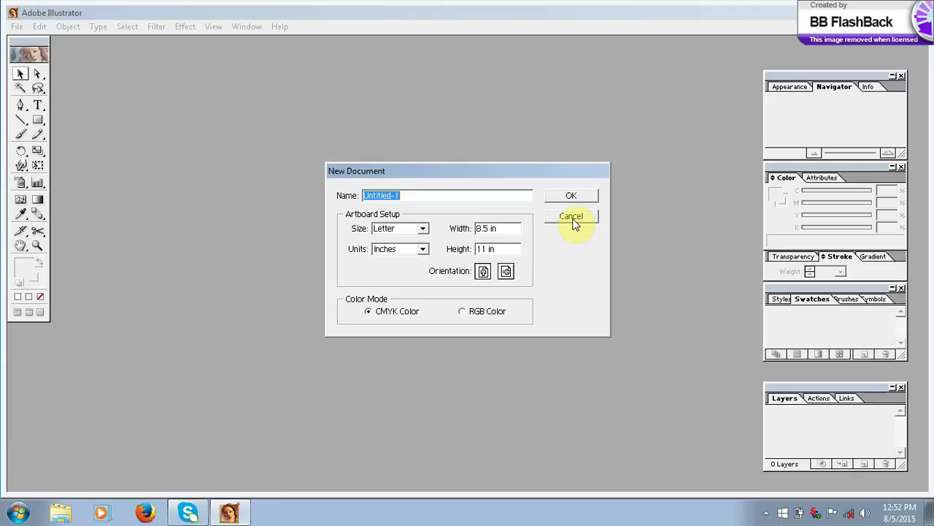
{"action": "left_click", "coordinate": [572, 219]}
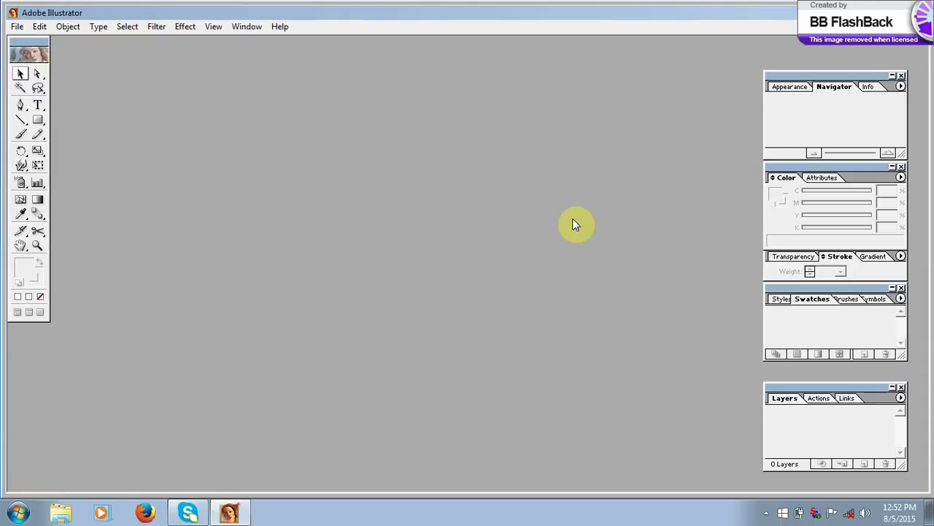
Create a new document named DESIGN with Letter size, inches as units and CMYK color mode.
{"action": "key", "text": "ctrl+n"}
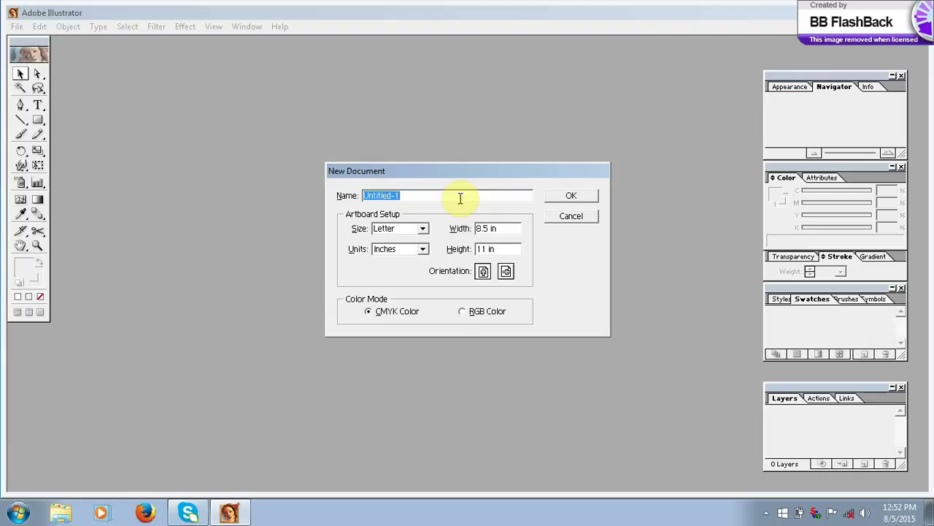
{"action": "key", "text": "BackSpace"}
{"action": "type", "text": "DESIGN"}
{"action": "left_click", "coordinate": [424, 229]}
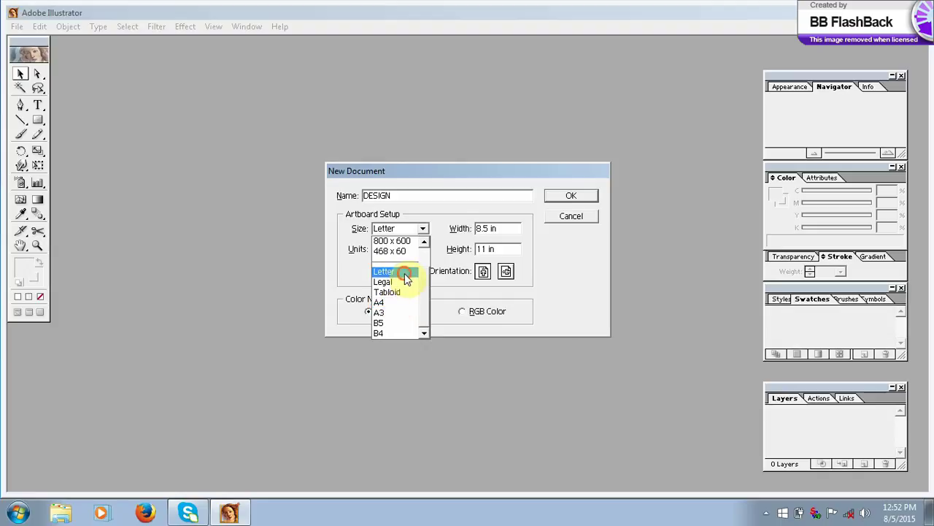
{"action": "left_click", "coordinate": [403, 274]}
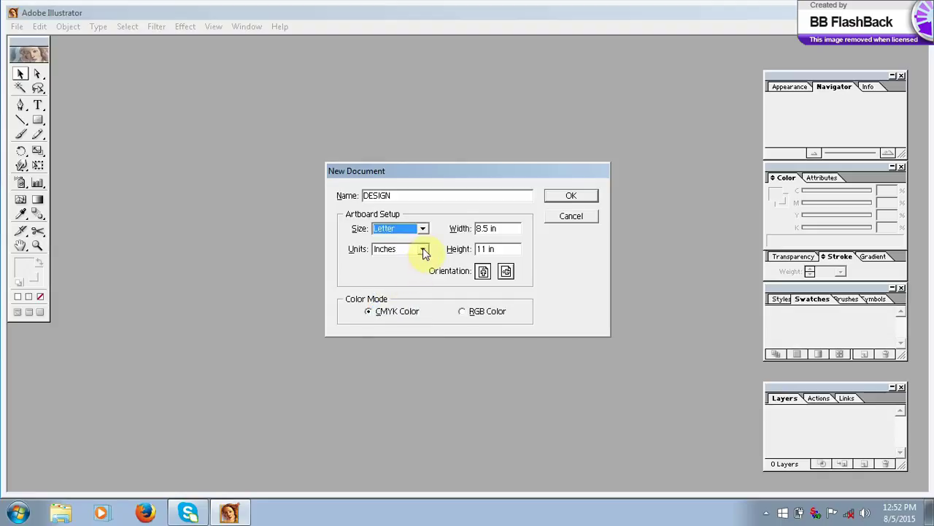
{"action": "left_click", "coordinate": [422, 250]}
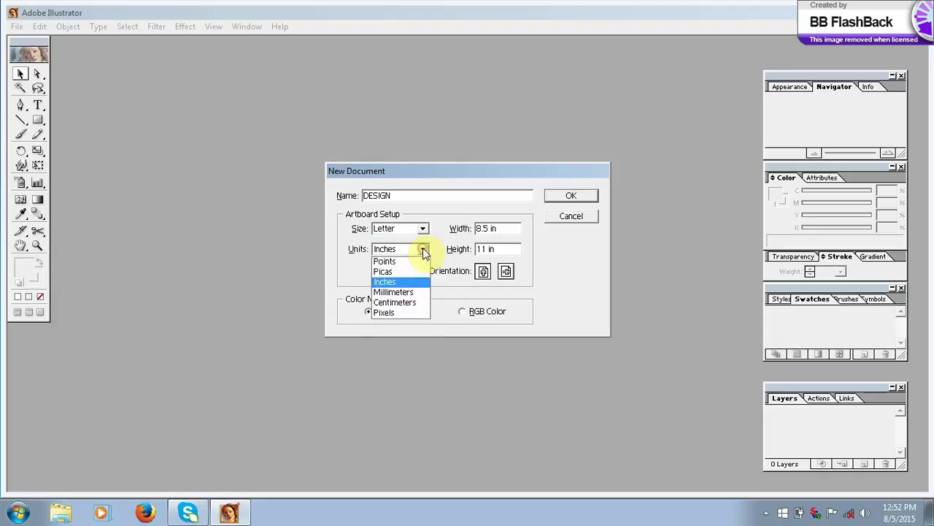
{"action": "left_click", "coordinate": [407, 283]}
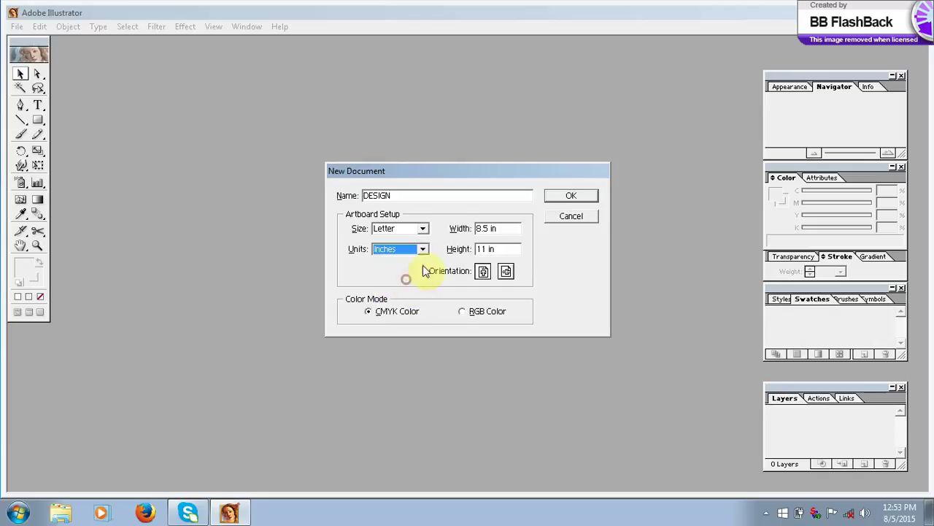
{"action": "left_click", "coordinate": [582, 199]}
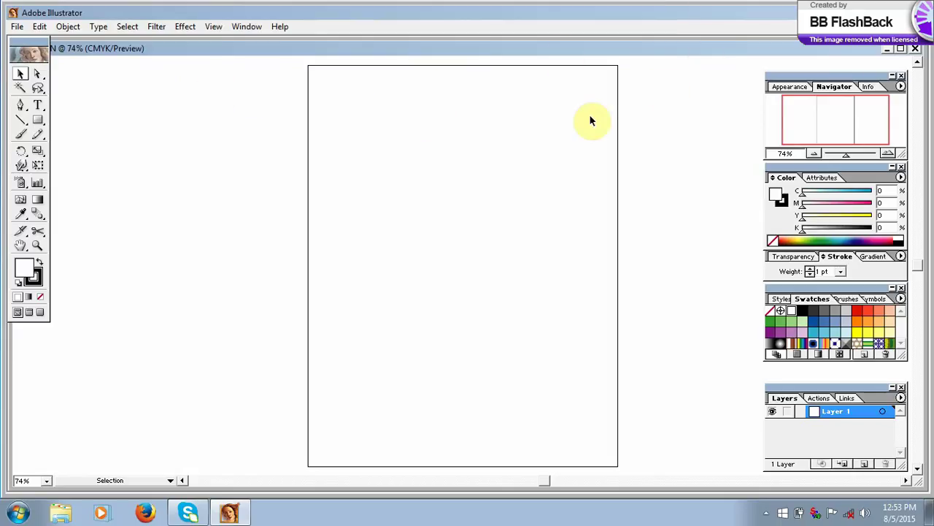
Show the rulers around the artboard and check the available ruler units, leaving them in inches.
{"action": "key", "text": "ctrl+r"}
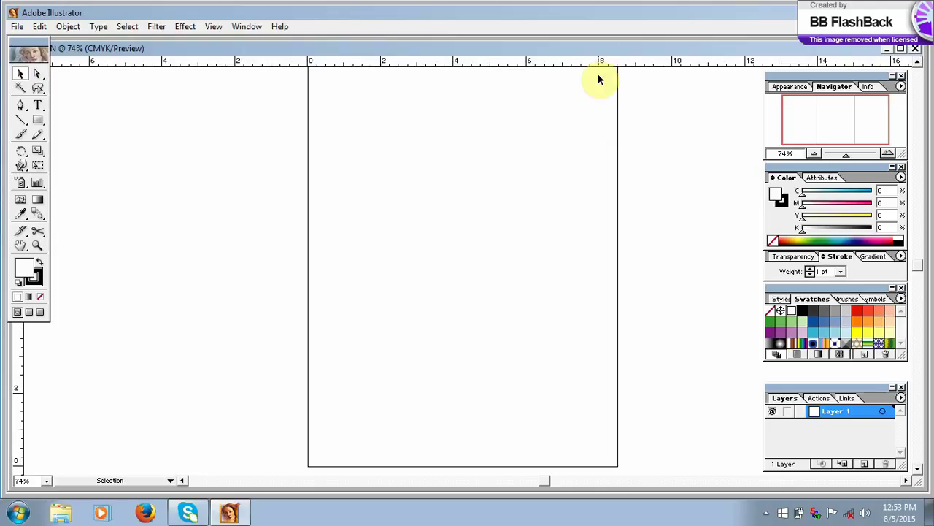
{"action": "right_click", "coordinate": [561, 63]}
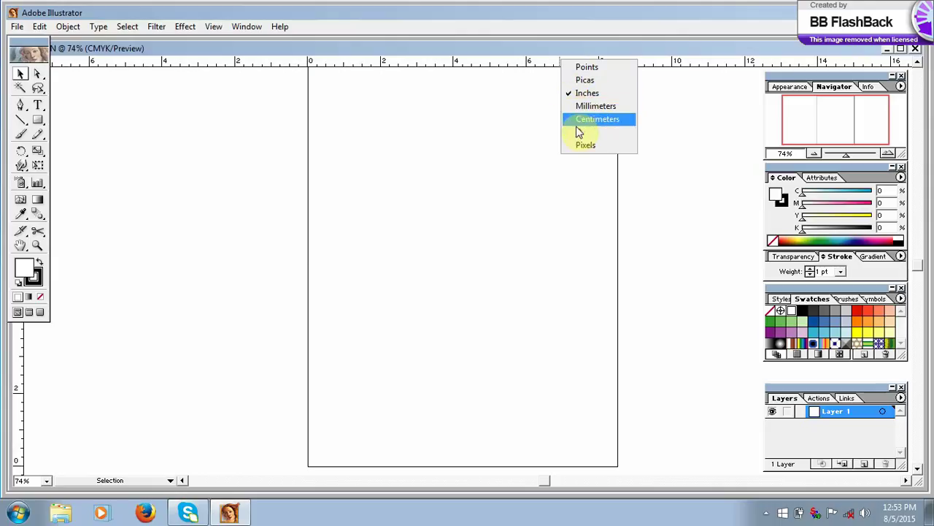
{"action": "left_click", "coordinate": [493, 91]}
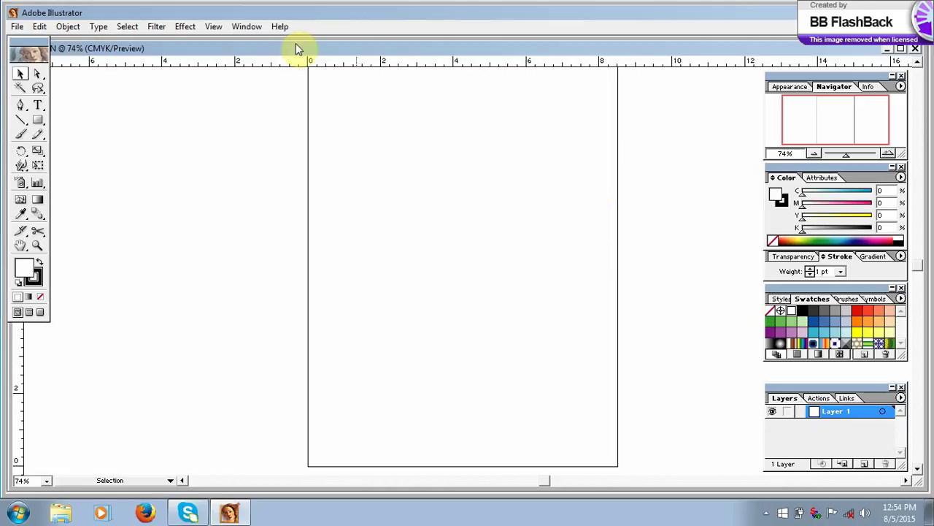
Hide the Layers palette and show it again, twice in a row.
{"action": "left_click", "coordinate": [248, 27]}
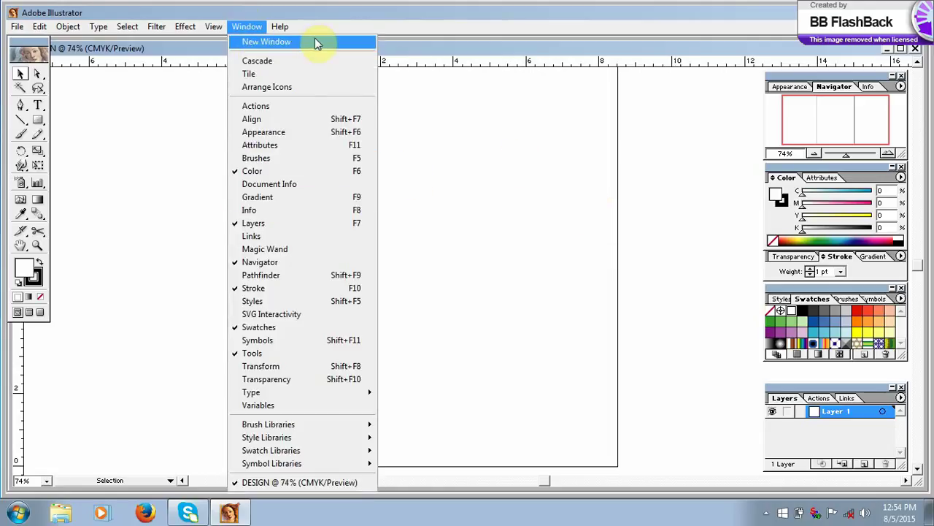
{"action": "left_click", "coordinate": [903, 388]}
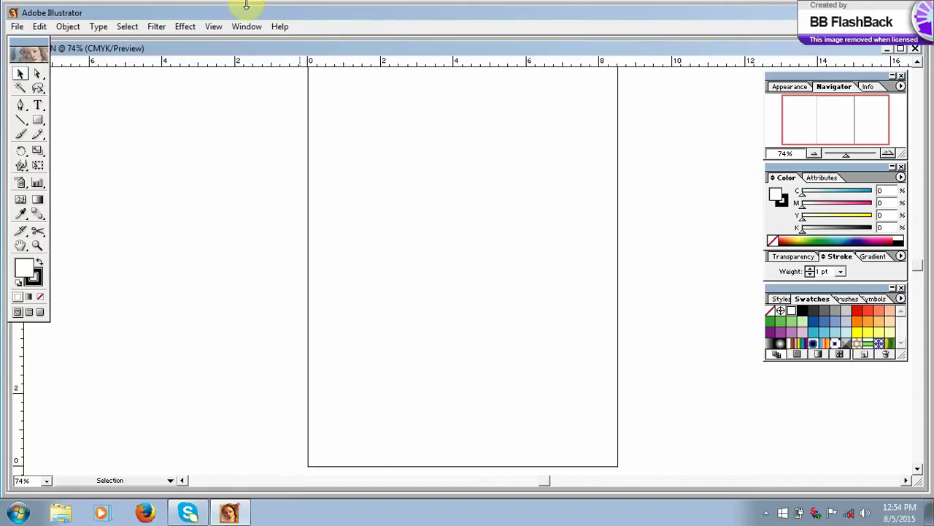
{"action": "left_click", "coordinate": [248, 28]}
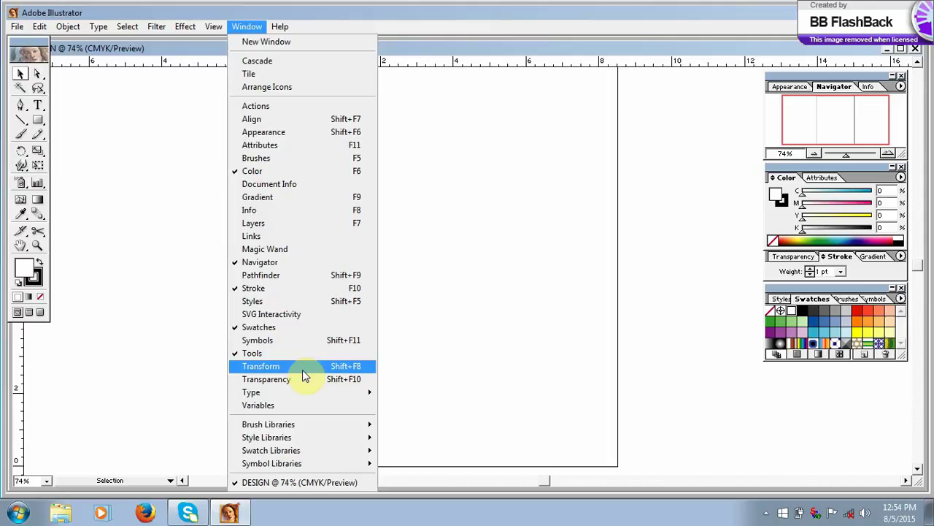
{"action": "left_click", "coordinate": [343, 224]}
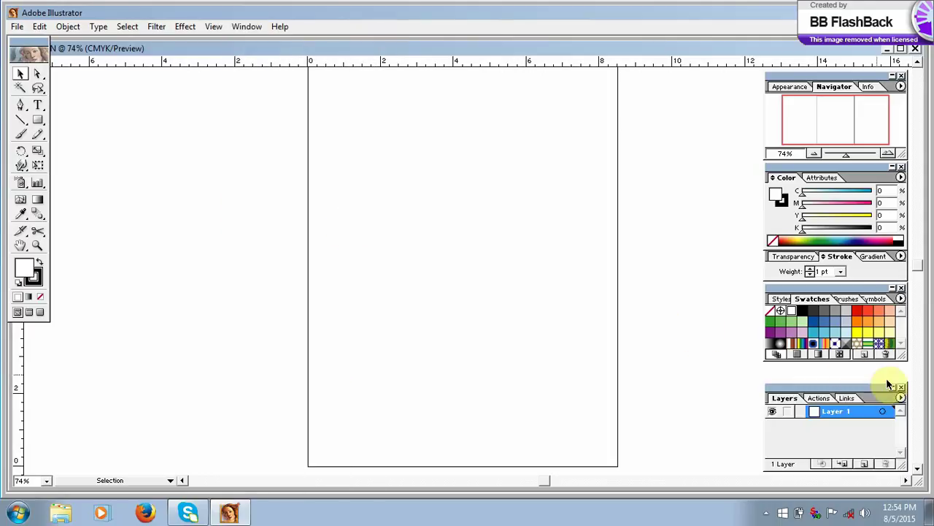
{"action": "left_click", "coordinate": [903, 387]}
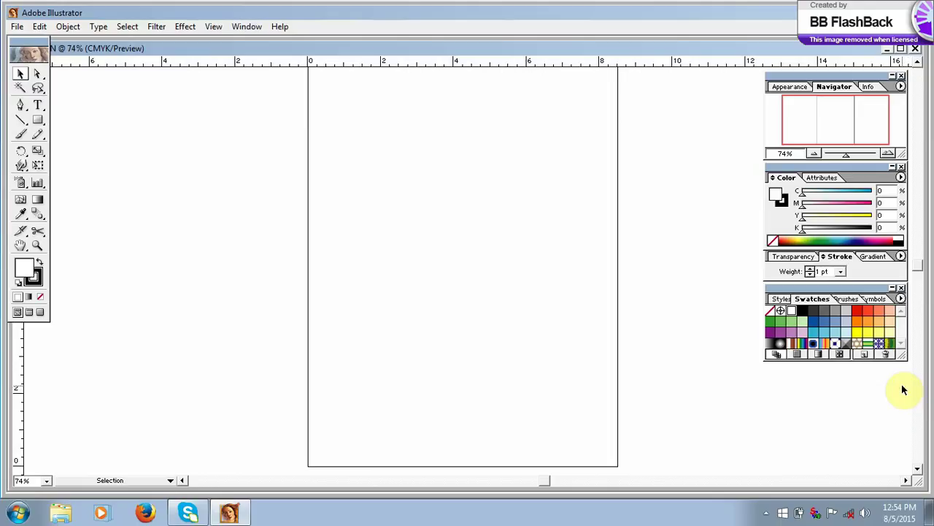
{"action": "key", "text": "F7"}
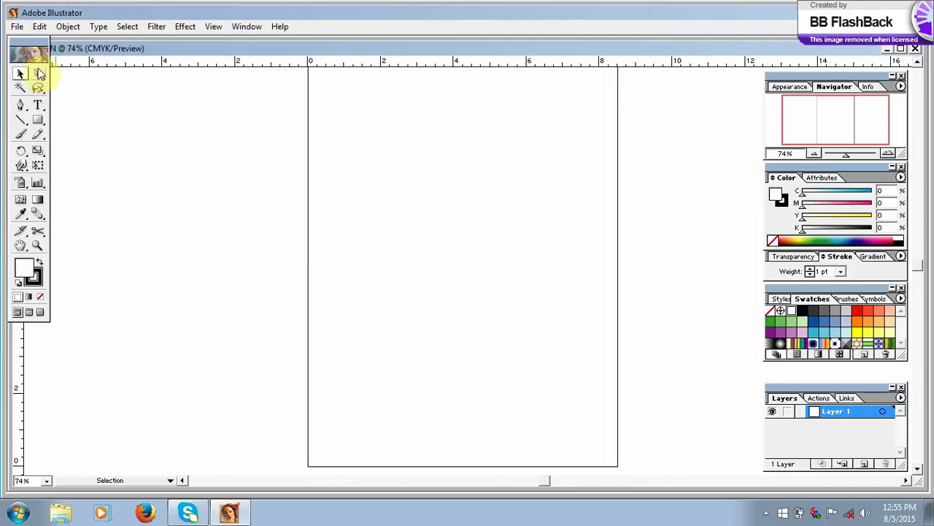
Tear off the Direct Selection and Type tool groups as floating palettes and close each one again.
{"action": "mouse_move", "coordinate": [39, 74]}
{"action": "left_mouse_down"}
{"action": "mouse_move", "coordinate": [79, 80]}
{"action": "mouse_move", "coordinate": [46, 67]}
{"action": "mouse_move", "coordinate": [68, 77]}
{"action": "mouse_move", "coordinate": [43, 83]}
{"action": "left_mouse_up"}
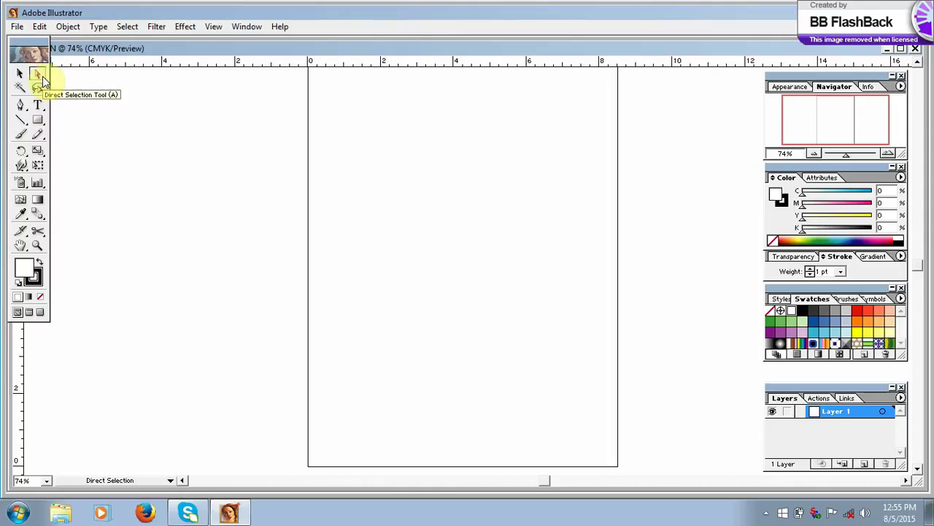
{"action": "left_click_drag", "start_coordinate": [41, 78], "coordinate": [82, 81]}
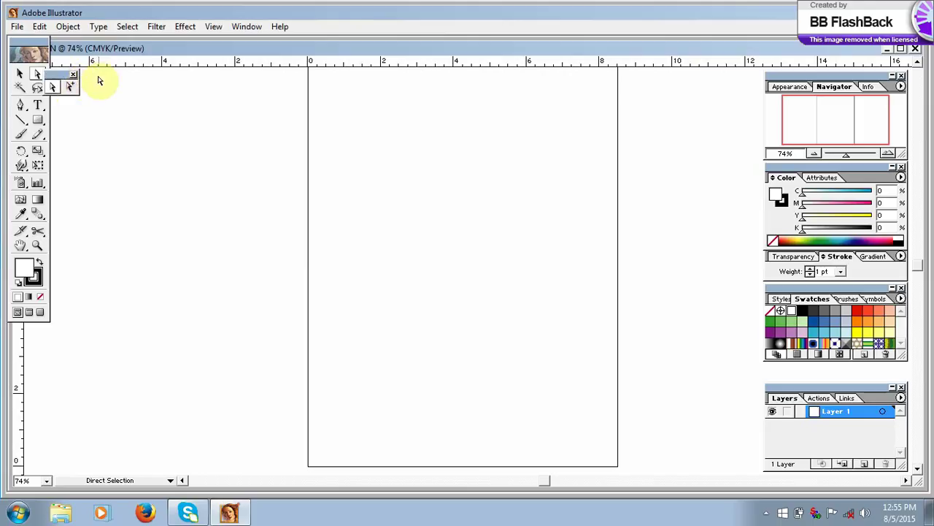
{"action": "left_click", "coordinate": [73, 76]}
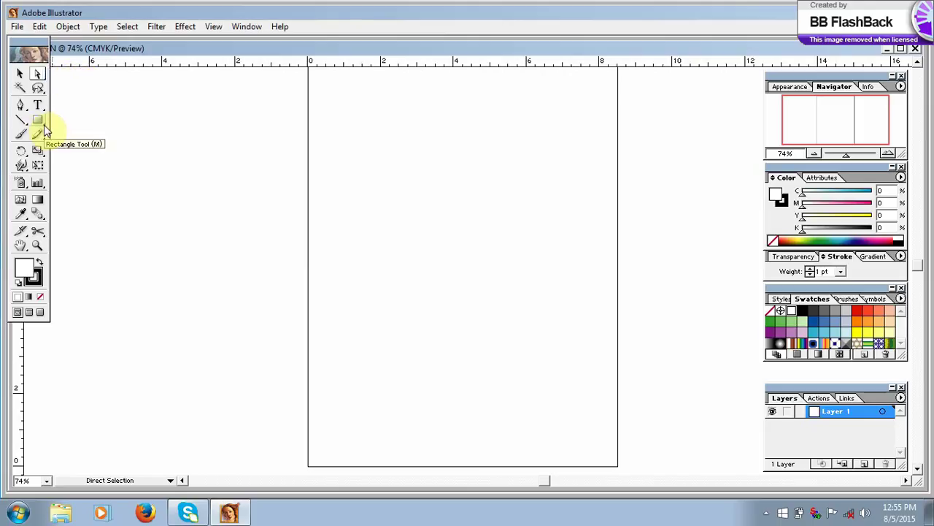
{"action": "left_click_drag", "start_coordinate": [41, 113], "coordinate": [149, 113]}
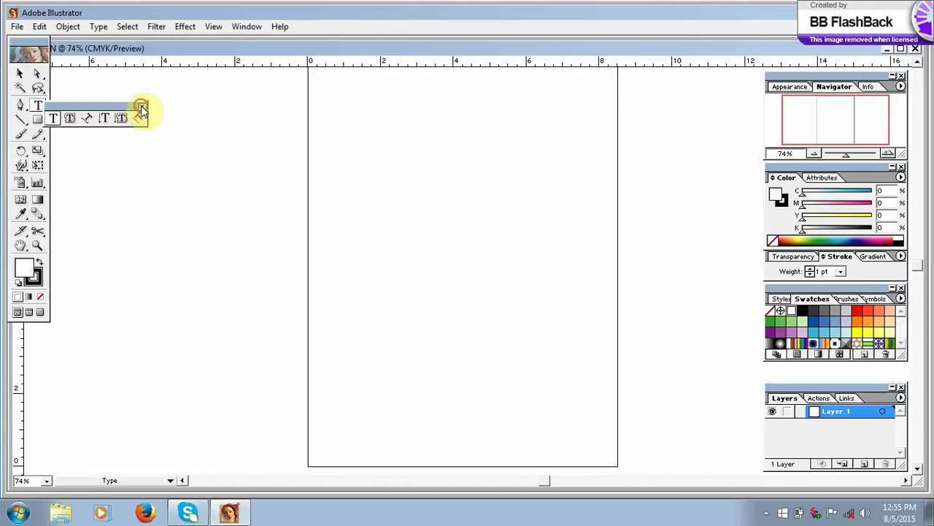
{"action": "left_click", "coordinate": [143, 107]}
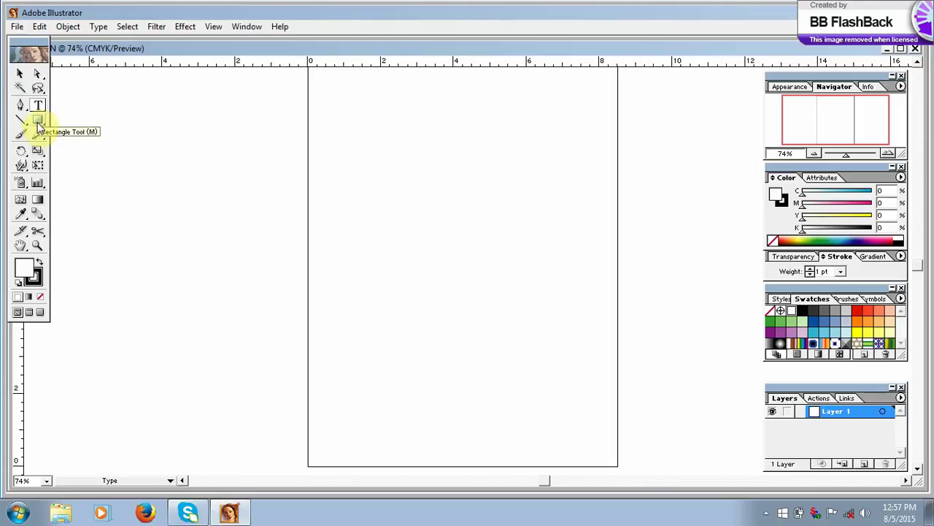
Draw a tall, narrow rectangle about 0.65 in wide and 7 in high near the artboard's left edge, and deselect it.
{"action": "left_click", "coordinate": [38, 121]}
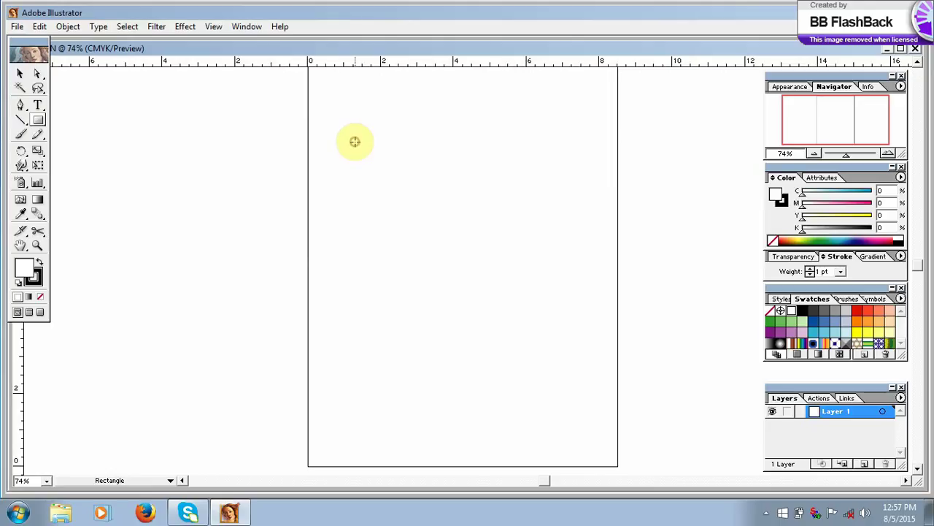
{"action": "left_click_drag", "start_coordinate": [356, 143], "coordinate": [377, 397]}
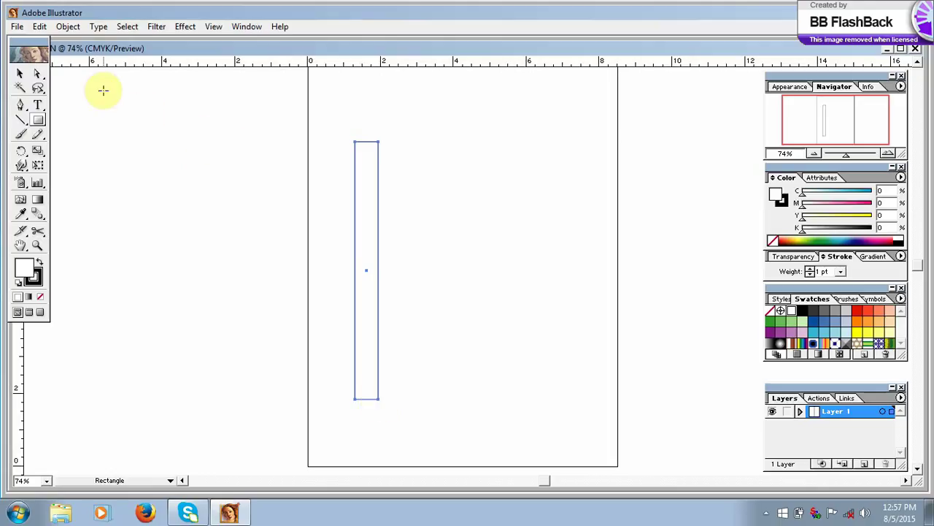
{"action": "left_click", "coordinate": [22, 74]}
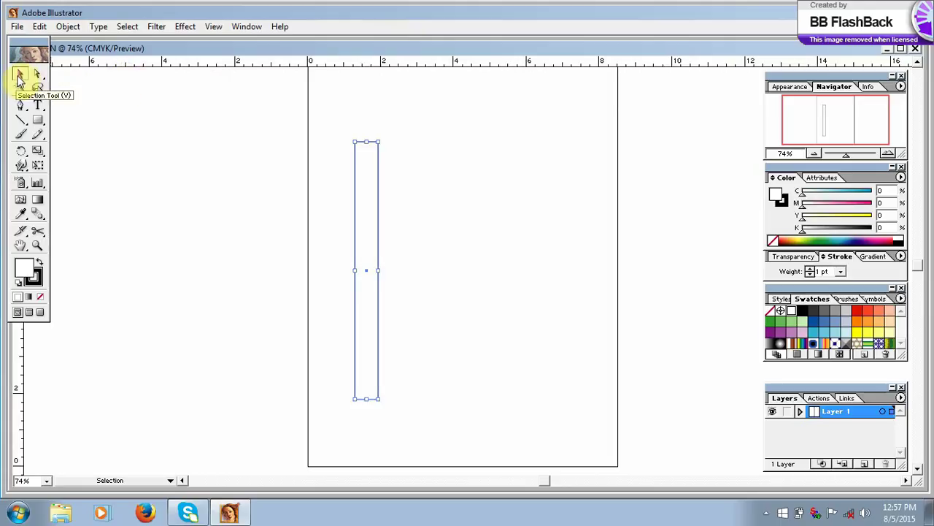
{"action": "left_click", "coordinate": [312, 168]}
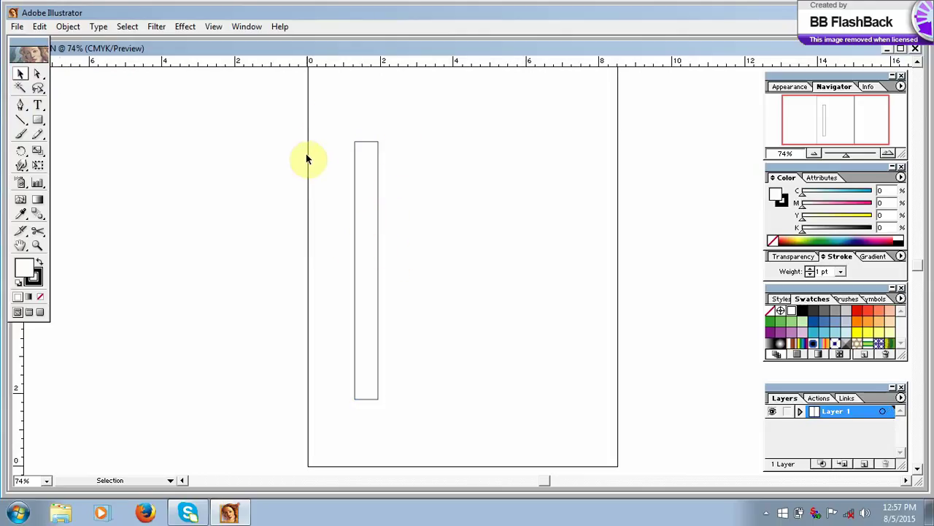
Select the rectangle with a marquee across its upper part using the Selection tool, and deselect it.
{"action": "left_click", "coordinate": [21, 72]}
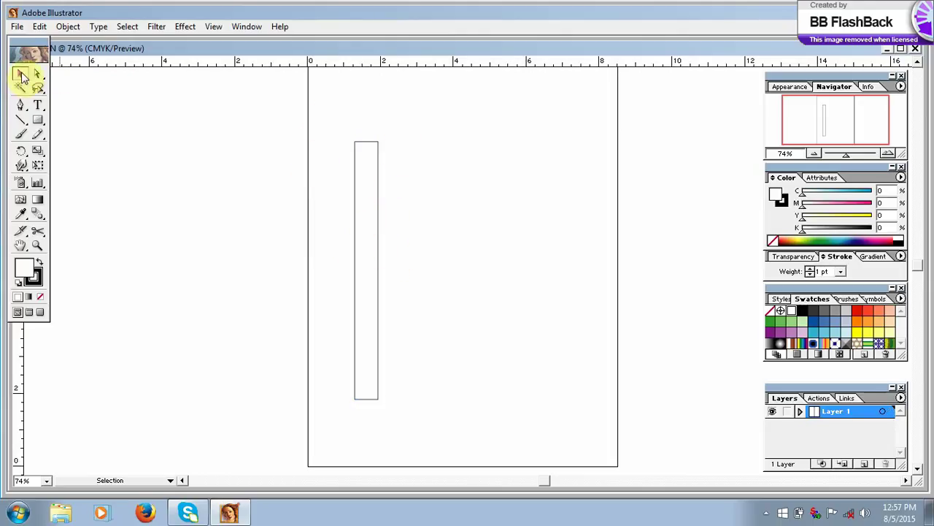
{"action": "left_click", "coordinate": [329, 127]}
{"action": "left_click_drag", "start_coordinate": [334, 143], "coordinate": [403, 202]}
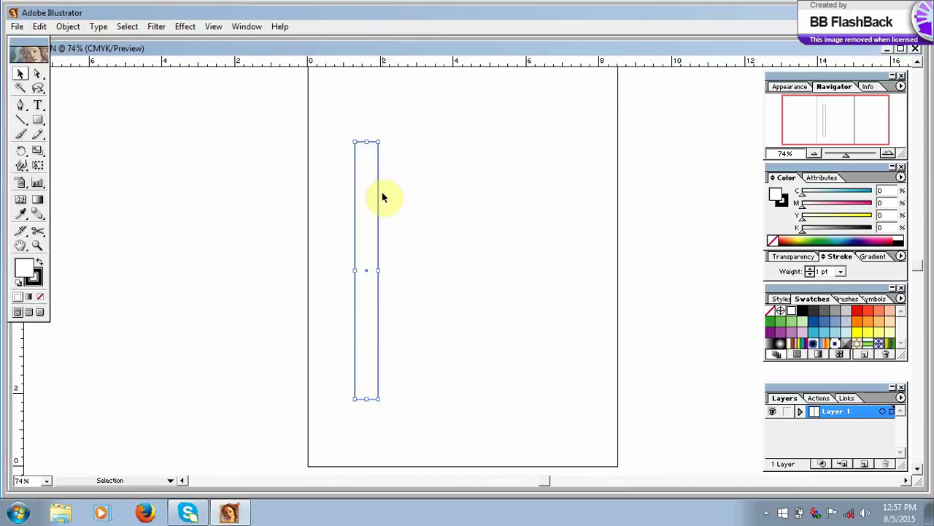
{"action": "left_click", "coordinate": [414, 193]}
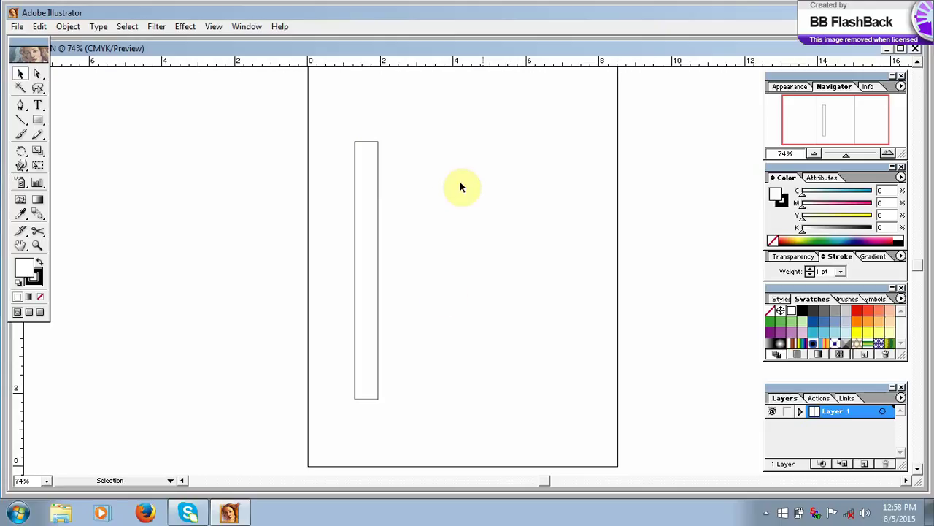
Set the fill color to the green swatch with C 80 % and Y 100 %.
{"action": "left_click", "coordinate": [824, 332]}
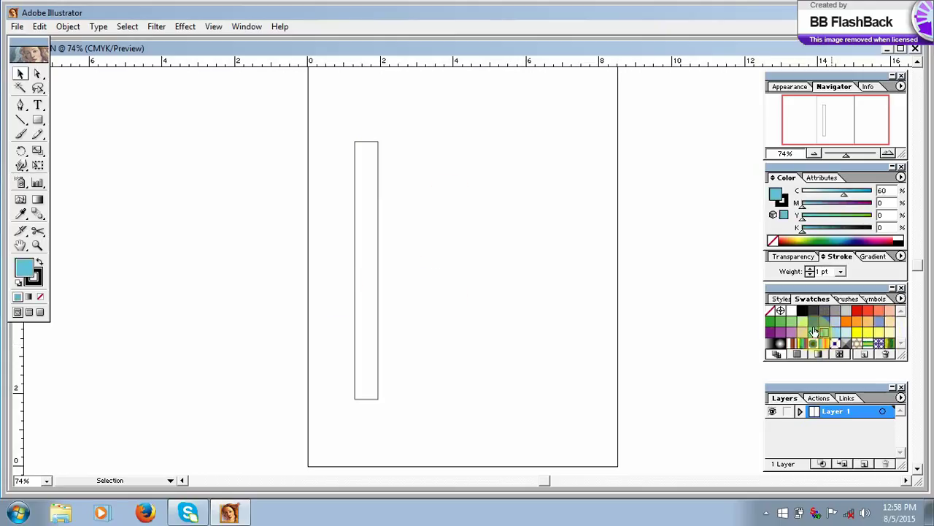
{"action": "left_click", "coordinate": [770, 321]}
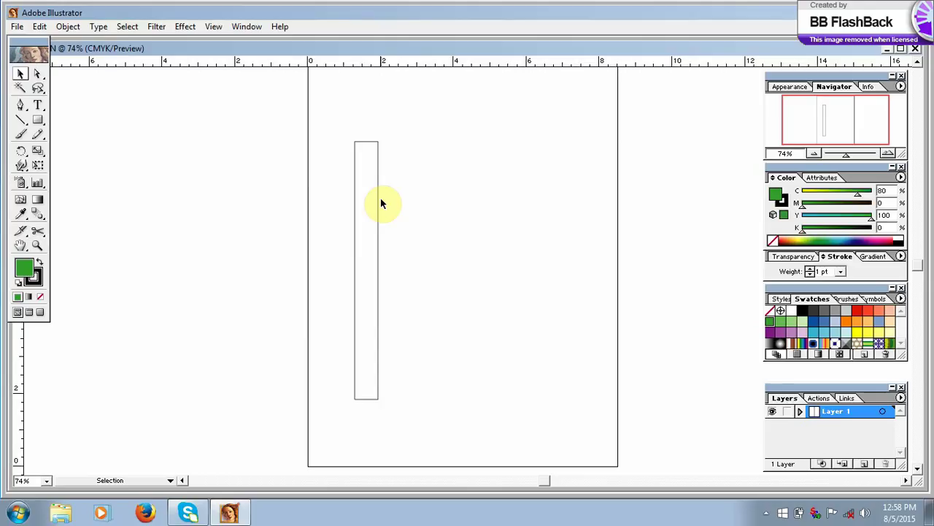
Select the tall rectangle with a marquee across its upper part using the Selection tool.
{"action": "left_click", "coordinate": [330, 134]}
{"action": "left_click_drag", "start_coordinate": [331, 133], "coordinate": [406, 263]}
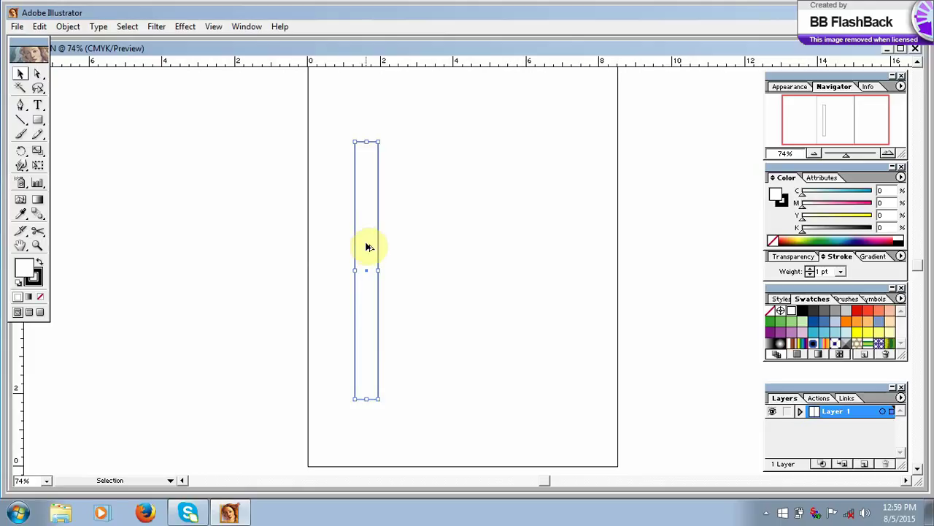
Try duplicating the rectangle five times across the artboard by freehand copying, and undo all the copies.
{"action": "left_click_drag", "start_coordinate": [367, 247], "coordinate": [586, 254]}
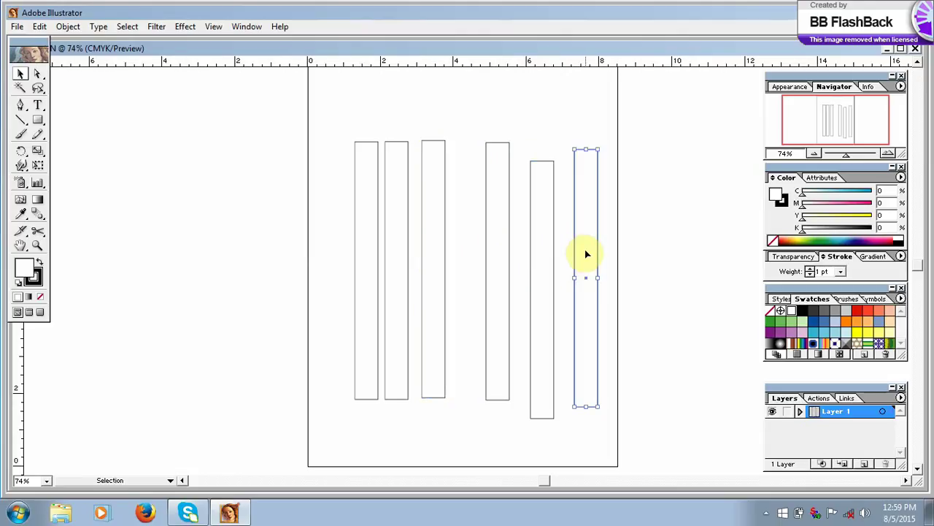
{"action": "key", "text": "ctrl+z"}
{"action": "key", "text": "ctrl+z"}
{"action": "key", "text": "ctrl+z"}
{"action": "key", "text": "ctrl+z"}
{"action": "key", "text": "ctrl+z"}
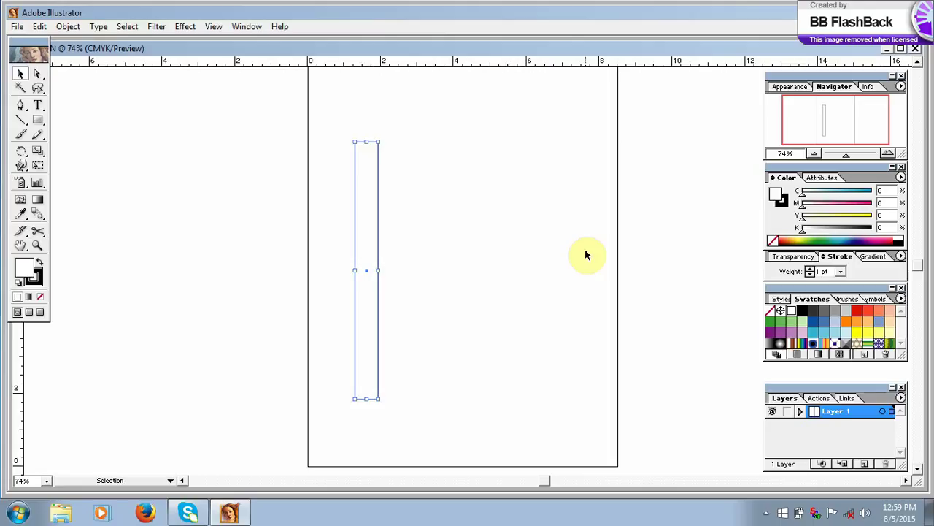
Duplicate the selected rectangle and nudge the copy right until it sits flush against the original's right edge.
{"action": "key", "text": "Right"}
{"action": "key", "text": "Right"}
{"action": "key", "text": "Right"}
{"action": "key", "text": "Right"}
{"action": "key", "text": "Right"}
{"action": "key", "text": "Right"}
{"action": "key", "text": "Right"}
{"action": "key", "text": "Right"}
{"action": "key", "text": "Right"}
{"action": "key", "text": "Right"}
{"action": "key", "text": "Right"}
{"action": "key", "text": "Right"}
{"action": "key", "text": "Right"}
{"action": "key", "text": "Right"}
{"action": "key", "text": "Right"}
{"action": "key", "text": "Right"}
{"action": "key", "text": "Right"}
{"action": "key", "text": "Right"}
{"action": "key", "text": "Right"}
{"action": "key", "text": "Right"}
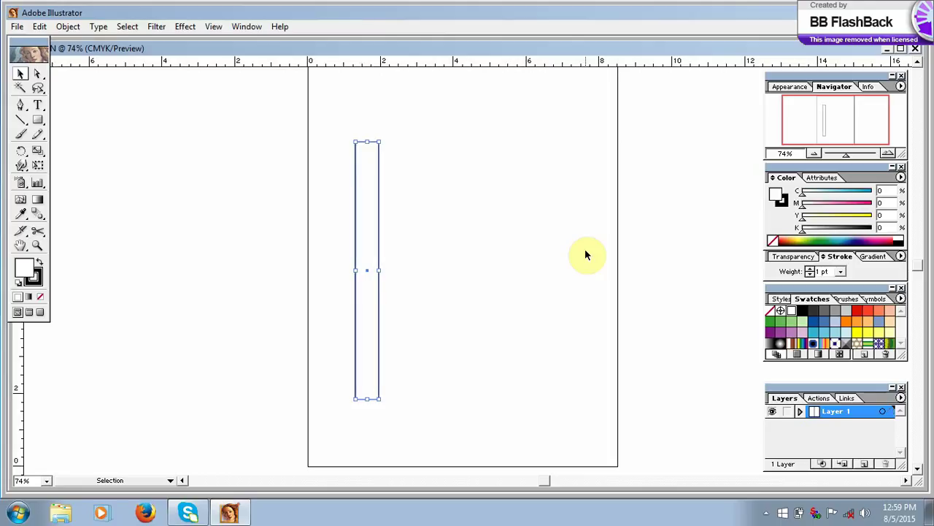
{"action": "key", "text": "Right"}
{"action": "key", "text": "Right"}
{"action": "key", "text": "Right"}
{"action": "key", "text": "Right"}
{"action": "key", "text": "Right"}
{"action": "key", "text": "Right"}
{"action": "key", "text": "Right"}
{"action": "key", "text": "Right"}
{"action": "key", "text": "Right"}
{"action": "key", "text": "Right"}
{"action": "key", "text": "Right"}
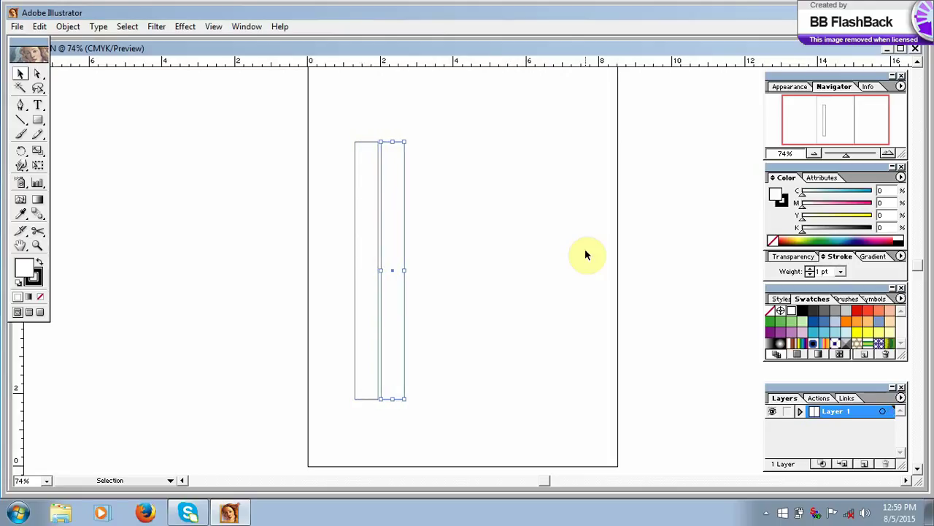
{"action": "key", "text": "Left"}
{"action": "key", "text": "Left"}
{"action": "key", "text": "Left"}
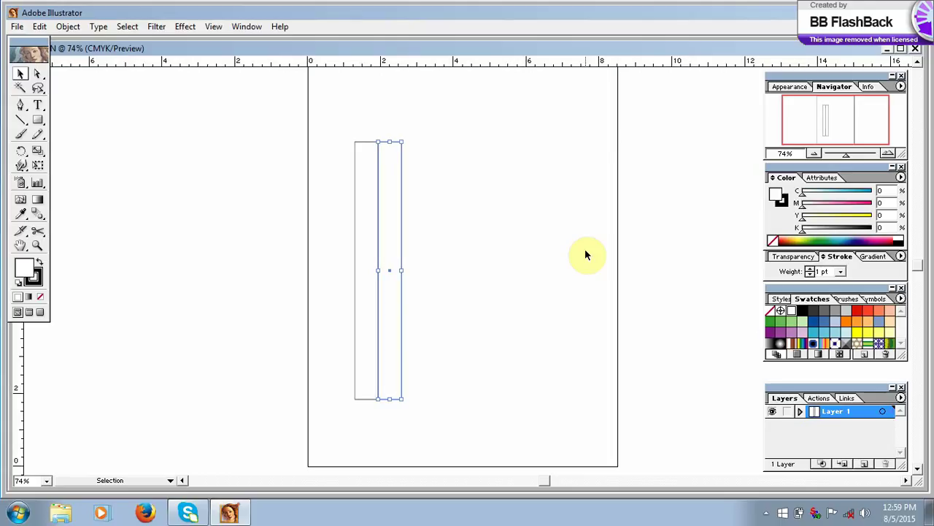
Duplicate the second rectangle and nudge this third one right until it adjoins the second one's right edge.
{"action": "key", "text": "Right"}
{"action": "key", "text": "Right"}
{"action": "key", "text": "Right"}
{"action": "key", "text": "Right"}
{"action": "key", "text": "Right"}
{"action": "key", "text": "Right"}
{"action": "key", "text": "Right"}
{"action": "key", "text": "Right"}
{"action": "key", "text": "Right"}
{"action": "key", "text": "Right"}
{"action": "key", "text": "Right"}
{"action": "key", "text": "Right"}
{"action": "key", "text": "Right"}
{"action": "key", "text": "Right"}
{"action": "key", "text": "Right"}
{"action": "key", "text": "Right"}
{"action": "key", "text": "Right"}
{"action": "key", "text": "Right"}
{"action": "key", "text": "Right"}
{"action": "key", "text": "Right"}
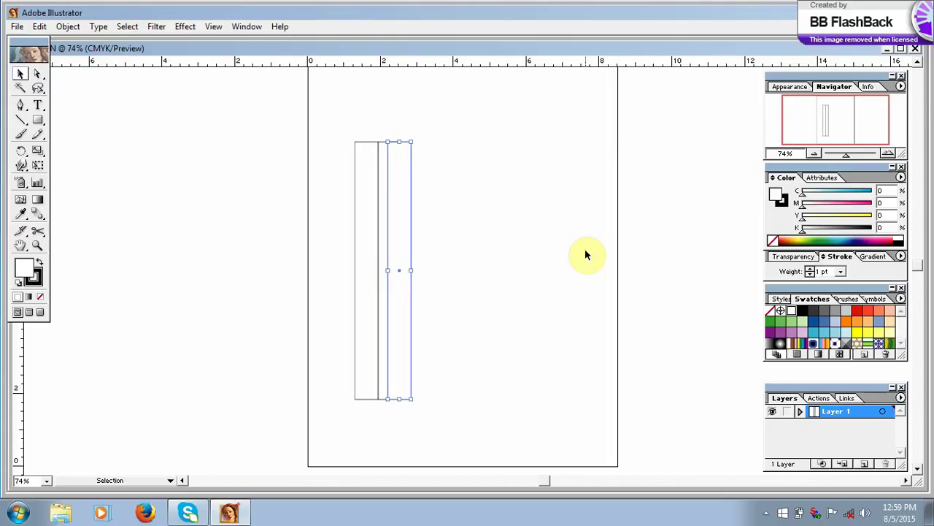
{"action": "key", "text": "Right"}
{"action": "key", "text": "Right"}
{"action": "key", "text": "Right"}
{"action": "key", "text": "Right"}
{"action": "key", "text": "Right"}
{"action": "key", "text": "Right"}
{"action": "key", "text": "Right"}
{"action": "key", "text": "Right"}
{"action": "key", "text": "Right"}
{"action": "key", "text": "Right"}
{"action": "key", "text": "Right"}
{"action": "key", "text": "Right"}
{"action": "key", "text": "Right"}
{"action": "key", "text": "Right"}
{"action": "key", "text": "Left"}
{"action": "key", "text": "Left"}
{"action": "key", "text": "Left"}
{"action": "key", "text": "Left"}
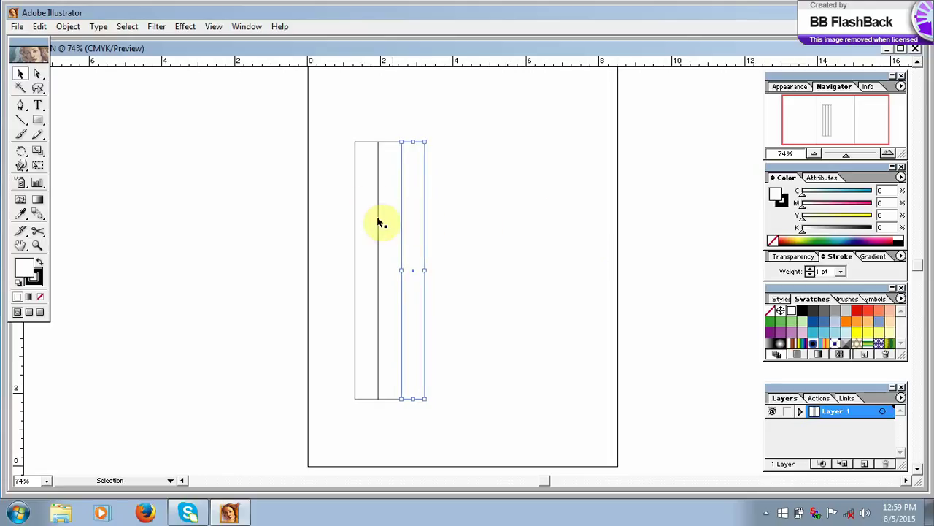
Fill the three rectangles from left to right with light blue (C 40 %), purple (C 37.5 %, M 67.5 %) and green (C 80 %, Y 100 %).
{"action": "left_click", "coordinate": [357, 160]}
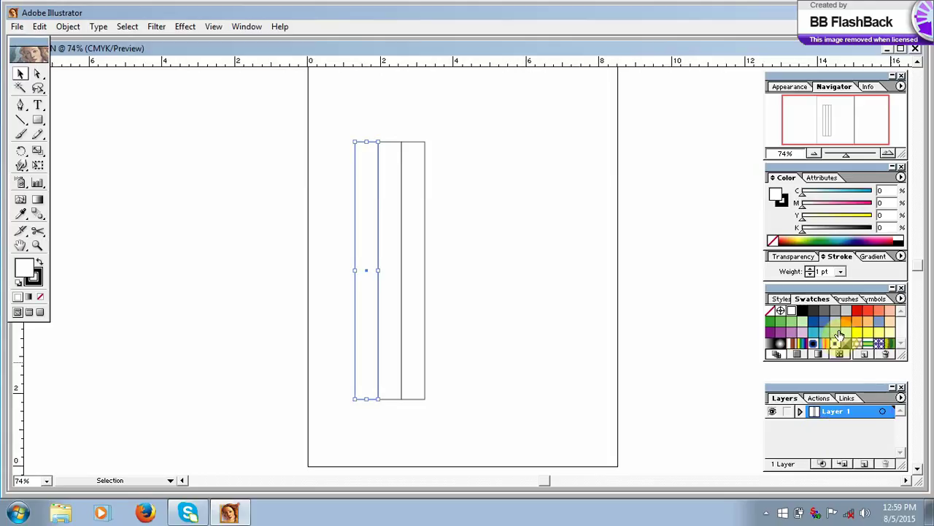
{"action": "left_click", "coordinate": [840, 335]}
{"action": "left_click", "coordinate": [387, 246]}
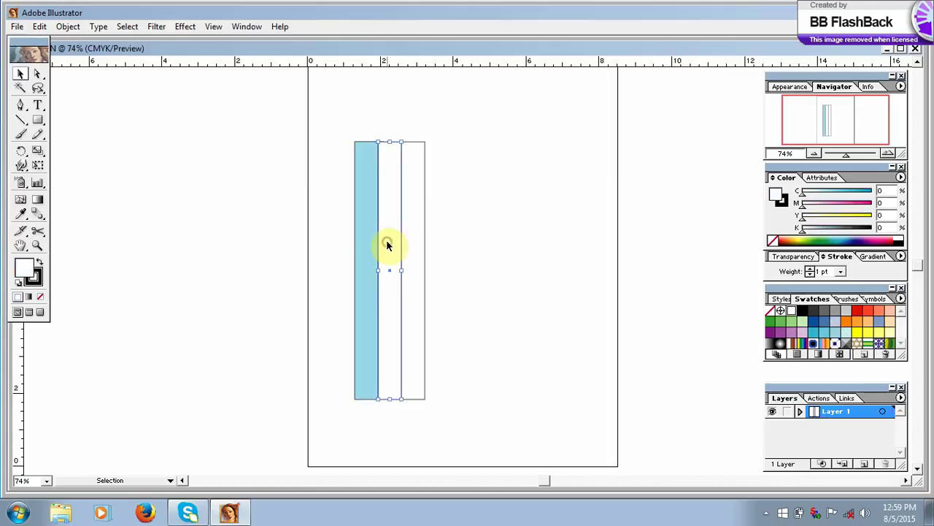
{"action": "left_click", "coordinate": [781, 332]}
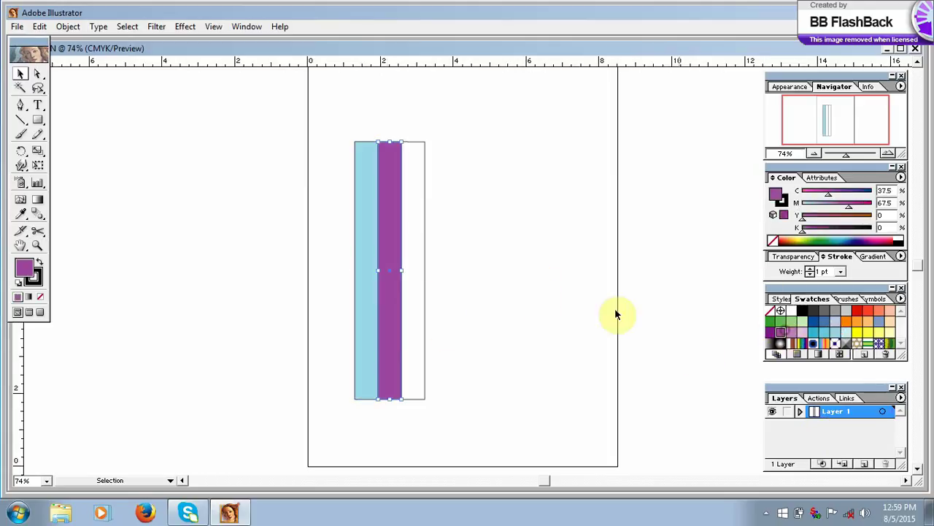
{"action": "left_click", "coordinate": [414, 337]}
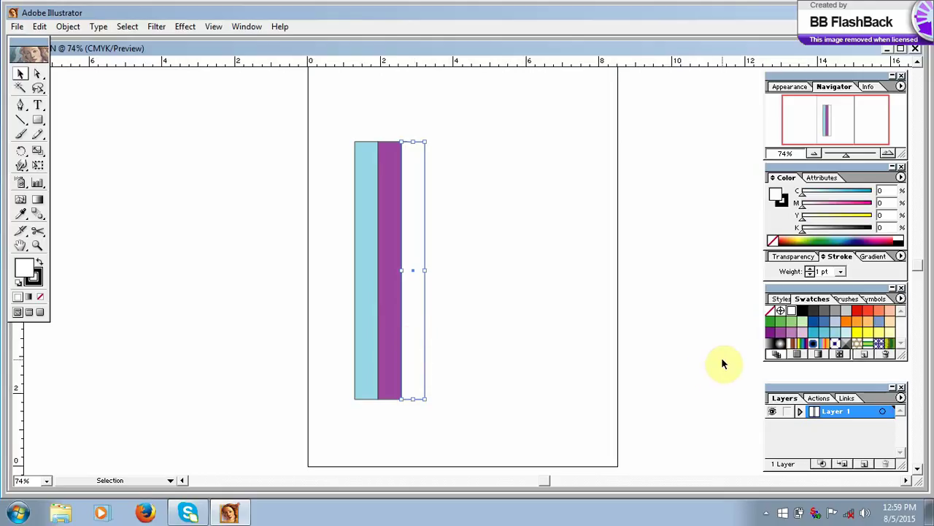
{"action": "left_click", "coordinate": [772, 320]}
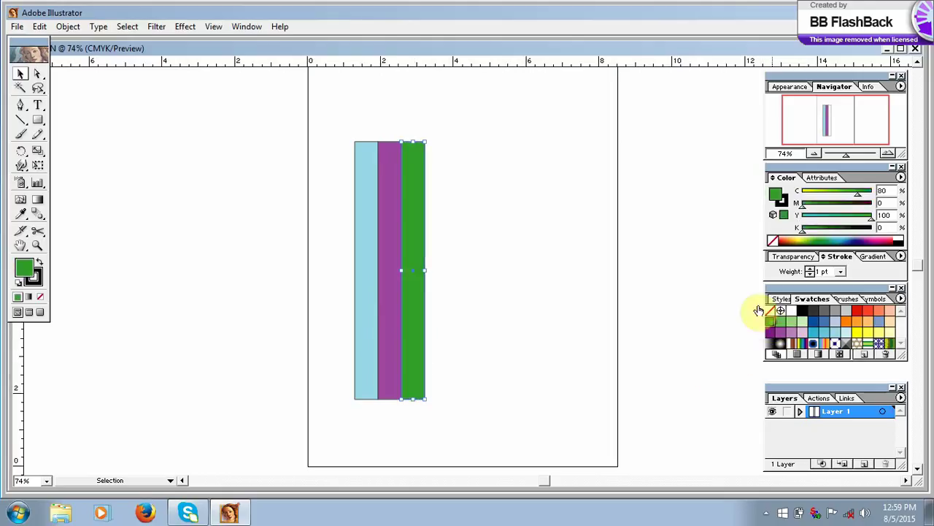
{"action": "left_click", "coordinate": [488, 189]}
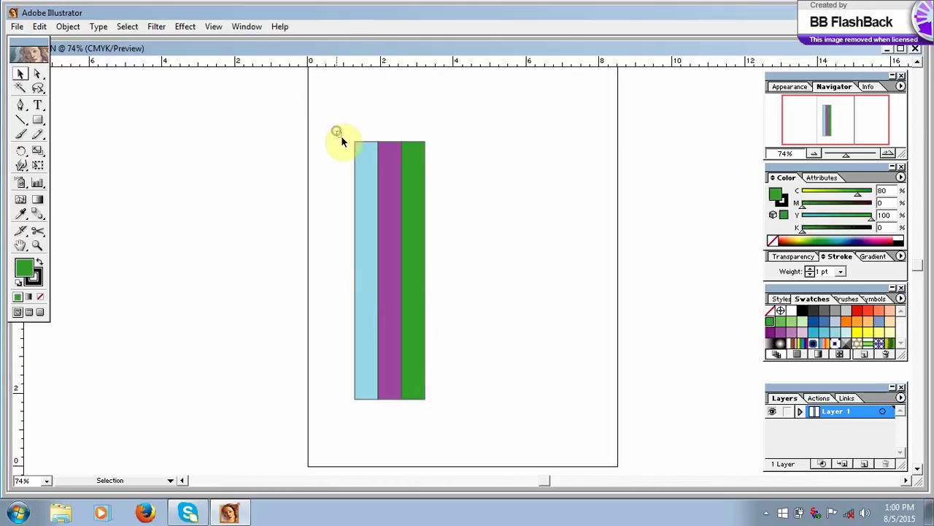
Select all three rectangles together with a marquee, and deselect them.
{"action": "left_click_drag", "start_coordinate": [337, 131], "coordinate": [450, 395]}
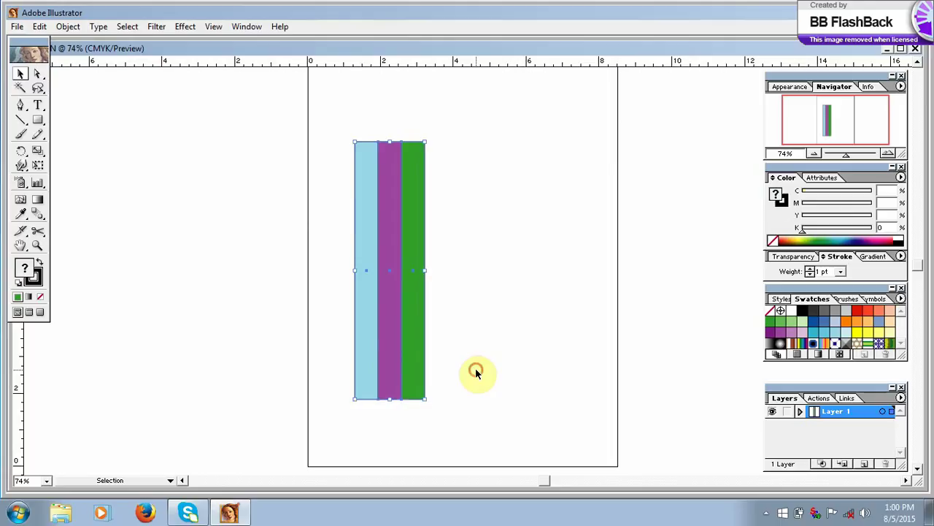
{"action": "left_click", "coordinate": [475, 374]}
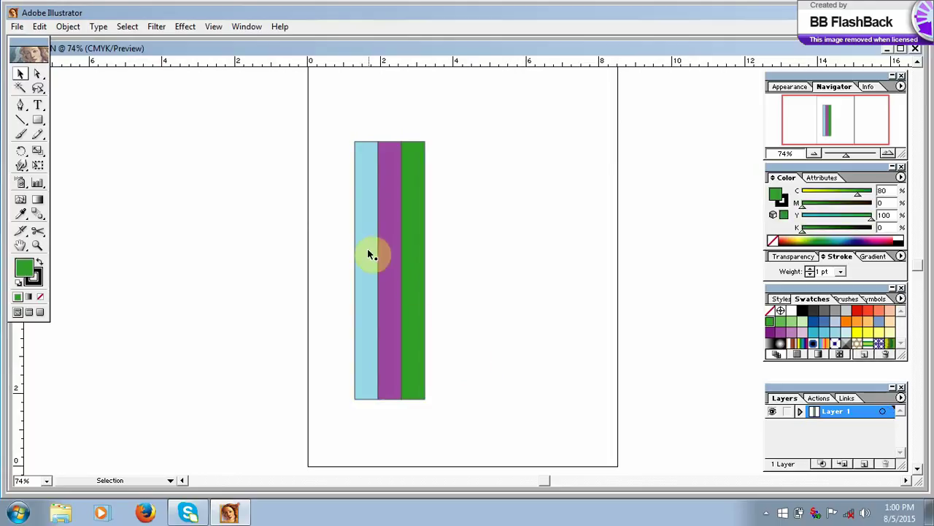
Undo the three rectangle fills, redo the light blue fill on the left rectangle, and deselect it.
{"action": "key", "text": "ctrl+z"}
{"action": "key", "text": "ctrl+z"}
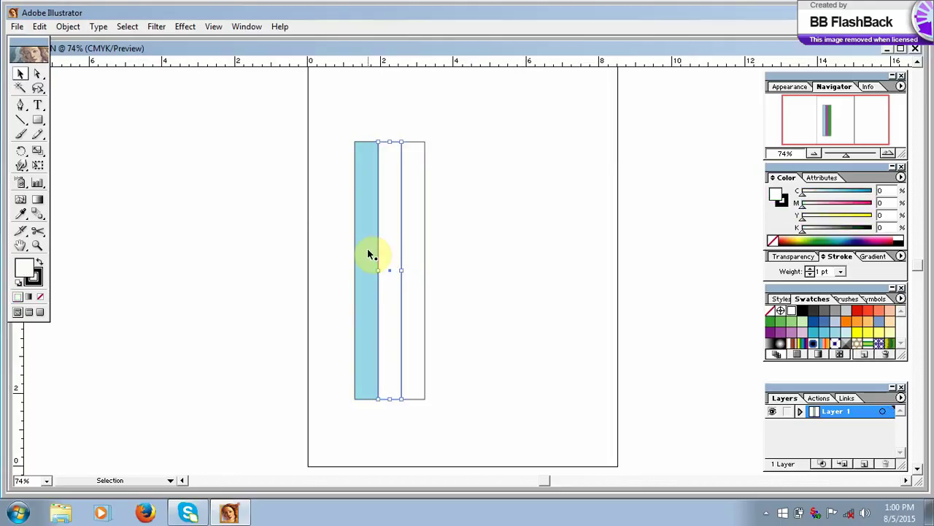
{"action": "key", "text": "ctrl+z"}
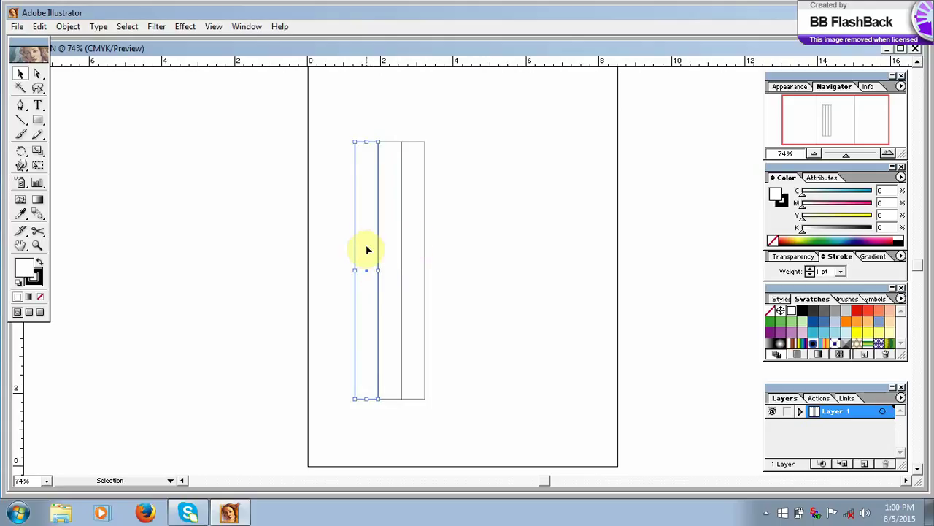
{"action": "key", "text": "ctrl+shift+z"}
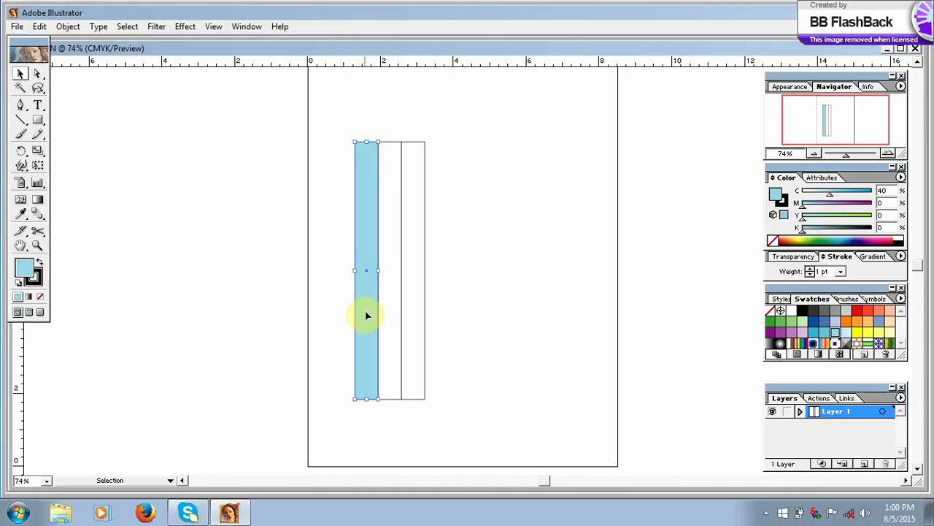
{"action": "left_click", "coordinate": [313, 208]}
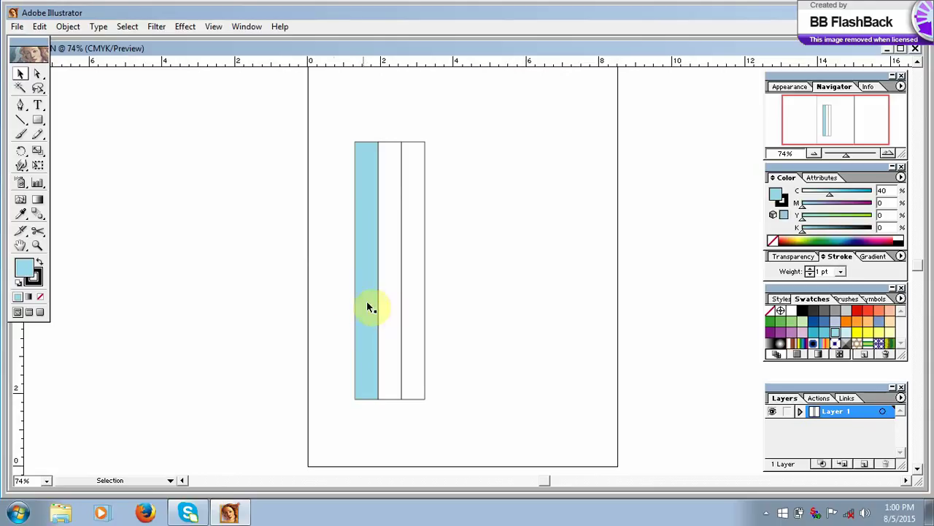
With nothing selected, set the stroke color to pale green and change it to purple (C 50 %, M 90 %).
{"action": "left_click", "coordinate": [34, 277]}
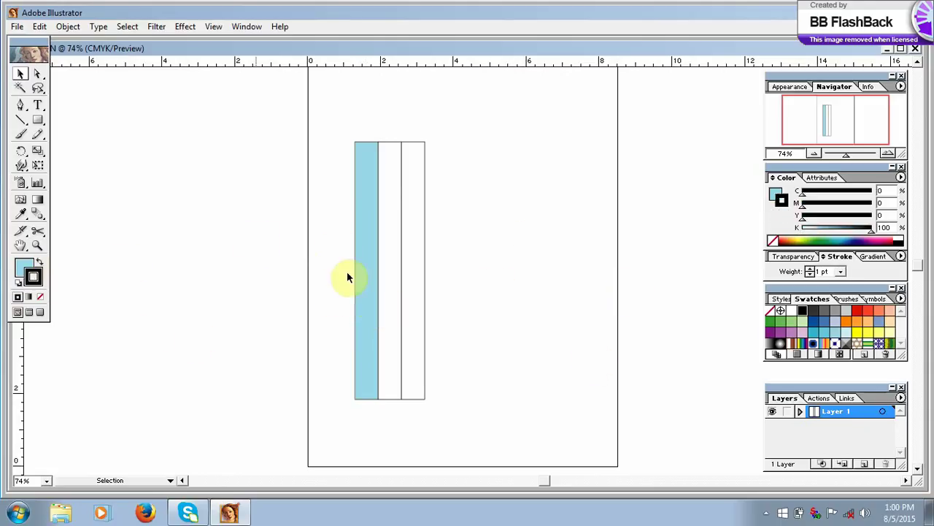
{"action": "left_click", "coordinate": [802, 322]}
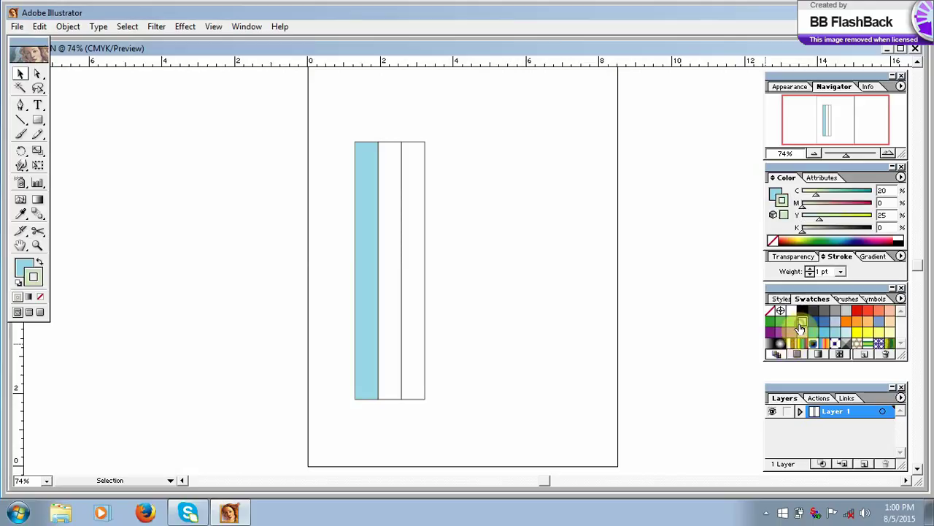
{"action": "left_click", "coordinate": [769, 333]}
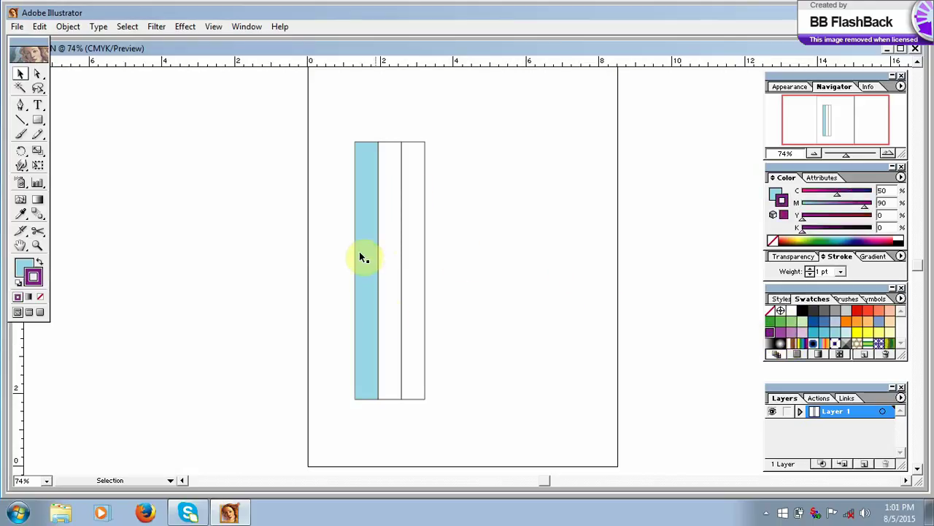
Select the left rectangle and set its stroke weight to 6 pt.
{"action": "mouse_move", "coordinate": [325, 251]}
{"action": "left_mouse_down"}
{"action": "mouse_move", "coordinate": [386, 307]}
{"action": "mouse_move", "coordinate": [378, 302]}
{"action": "left_mouse_up"}
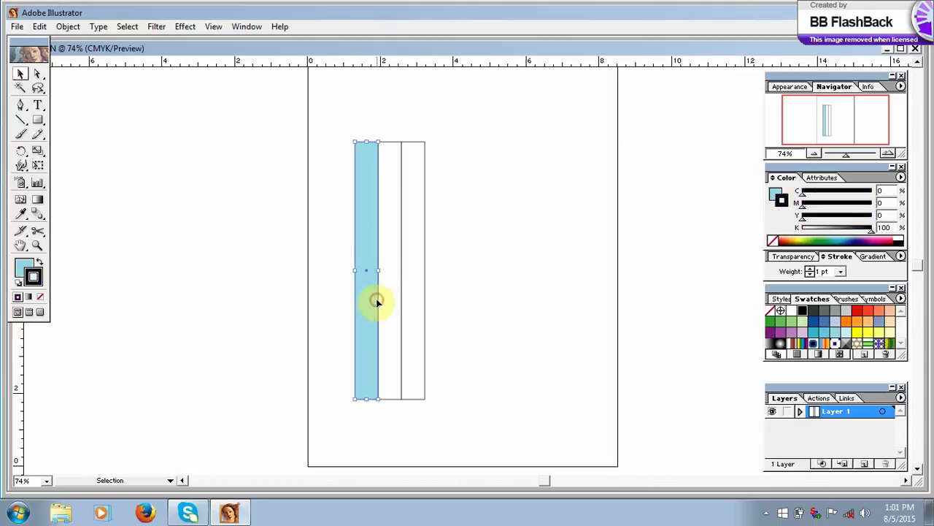
{"action": "left_click", "coordinate": [840, 272]}
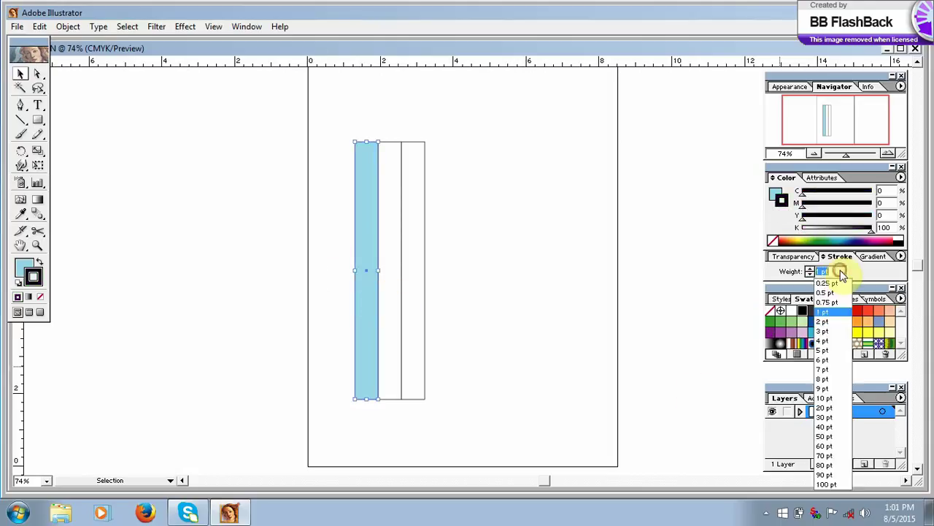
{"action": "left_click", "coordinate": [825, 361]}
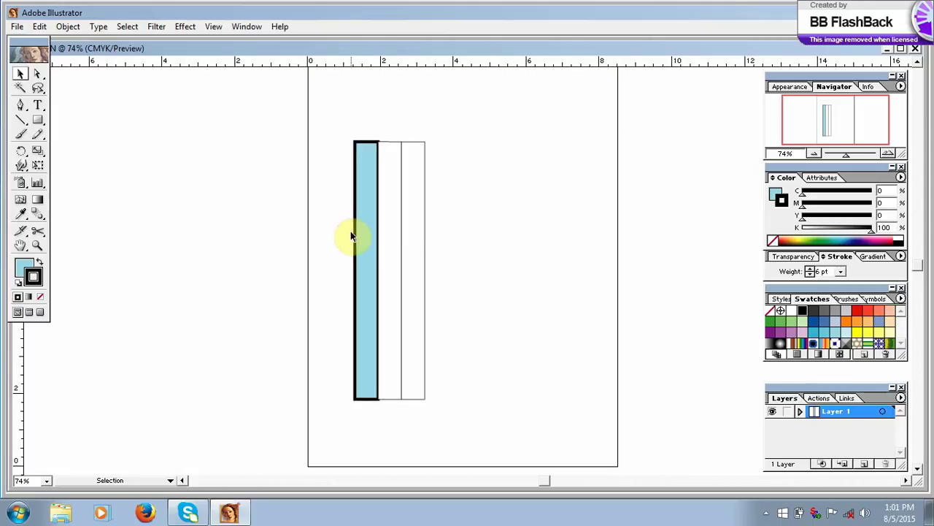
Select the left rectangle and try several fill swatches, including pale green and green, ending with orange (M 37.5 %, Y 75 %).
{"action": "left_click_drag", "start_coordinate": [318, 233], "coordinate": [374, 311]}
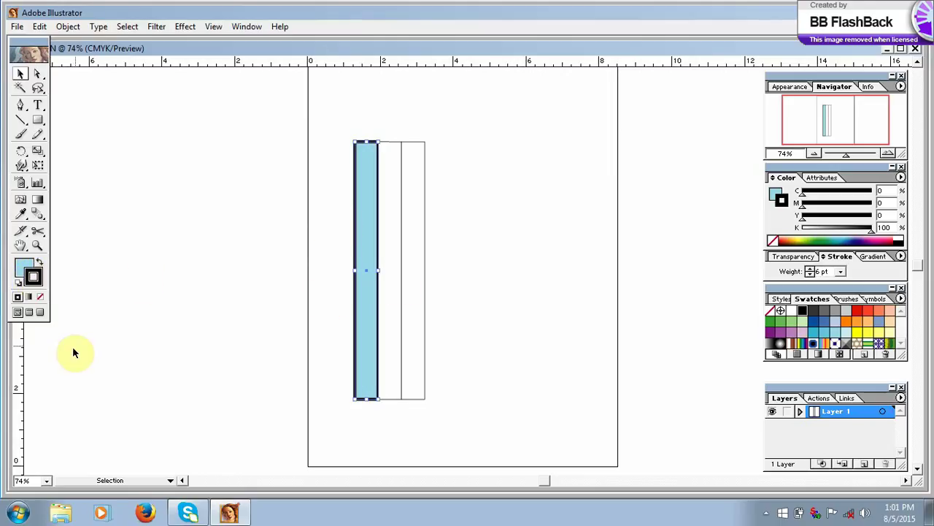
{"action": "left_click", "coordinate": [22, 269]}
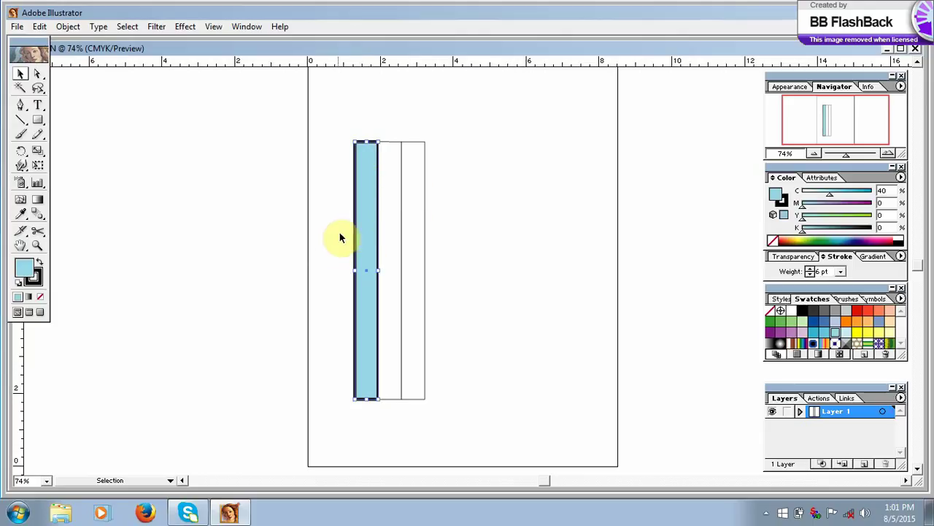
{"action": "left_click", "coordinate": [823, 322]}
{"action": "left_click", "coordinate": [800, 322]}
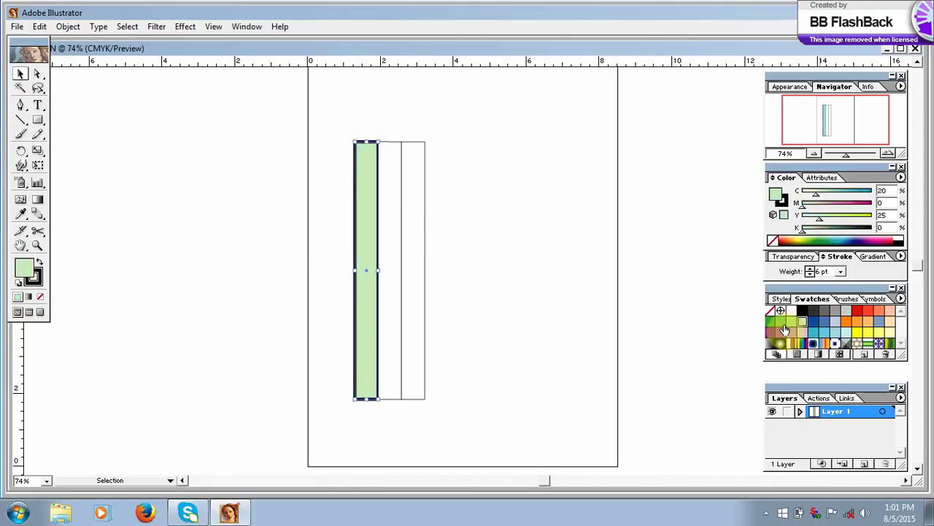
{"action": "left_click", "coordinate": [791, 322]}
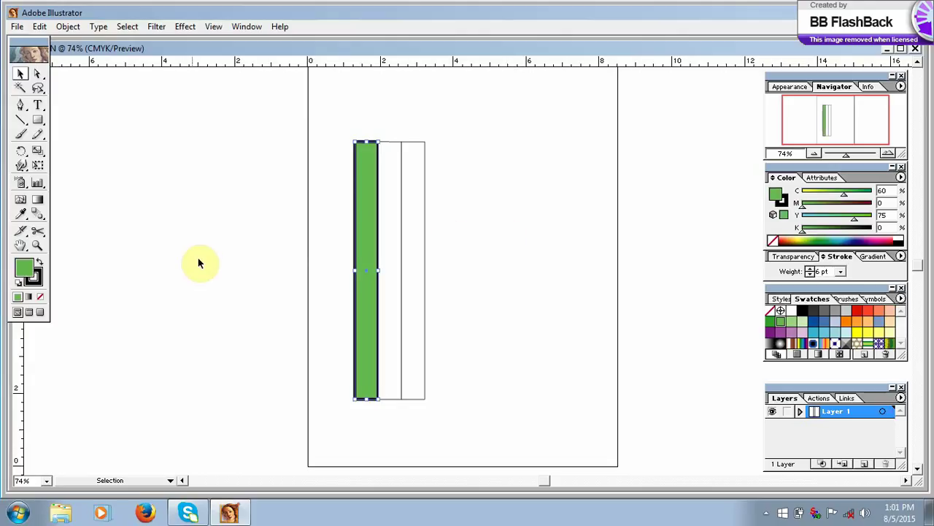
{"action": "left_click", "coordinate": [39, 283]}
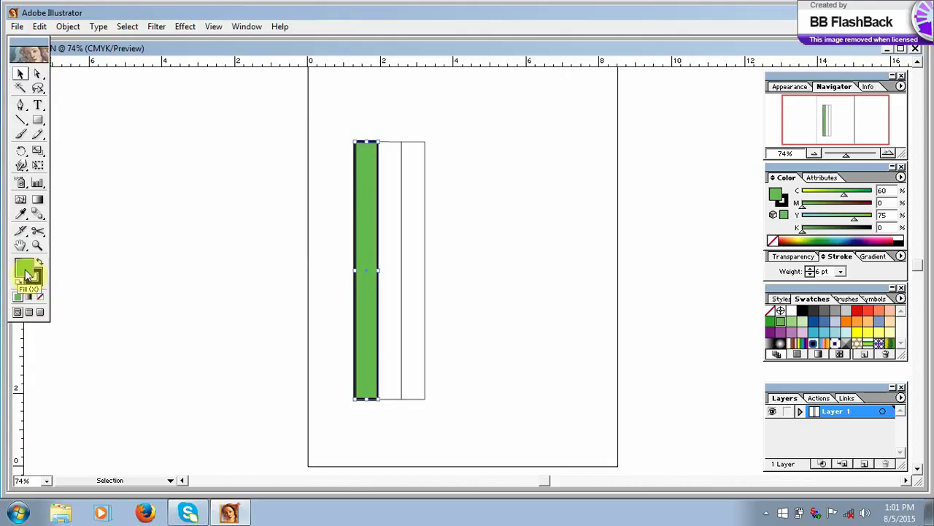
{"action": "left_click", "coordinate": [857, 311]}
{"action": "left_click", "coordinate": [868, 311]}
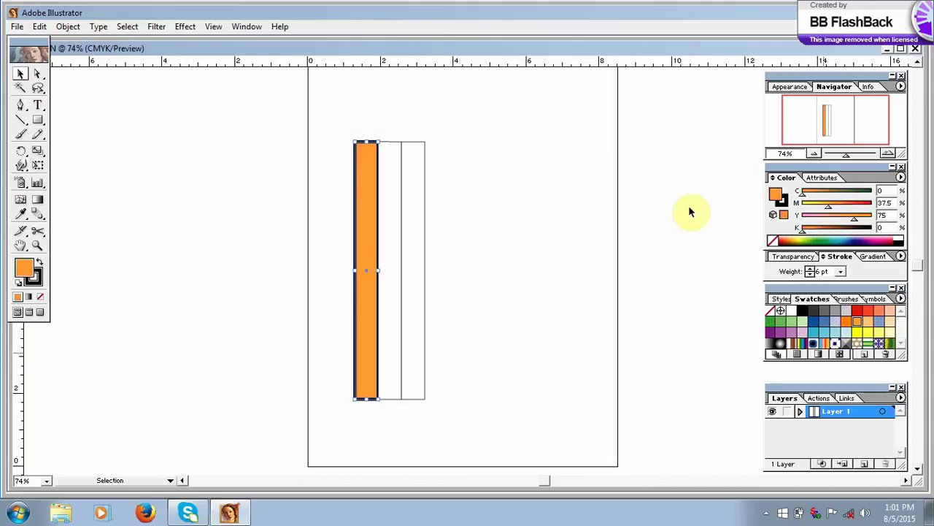
Try a blue stroke (C 100 %, M 50 %) on the left rectangle and settle on green (C 60 %, Y 75 %).
{"action": "left_click", "coordinate": [42, 283]}
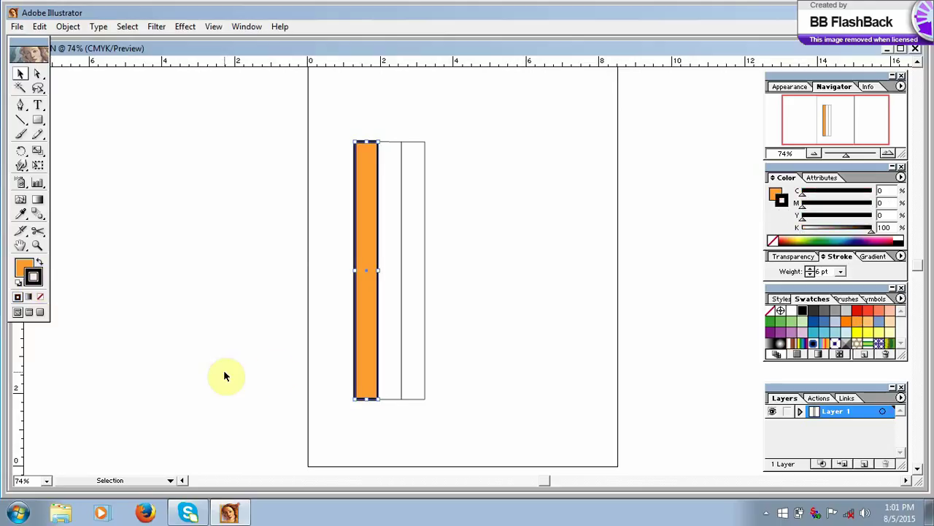
{"action": "left_click", "coordinate": [868, 332]}
{"action": "left_click", "coordinate": [814, 322]}
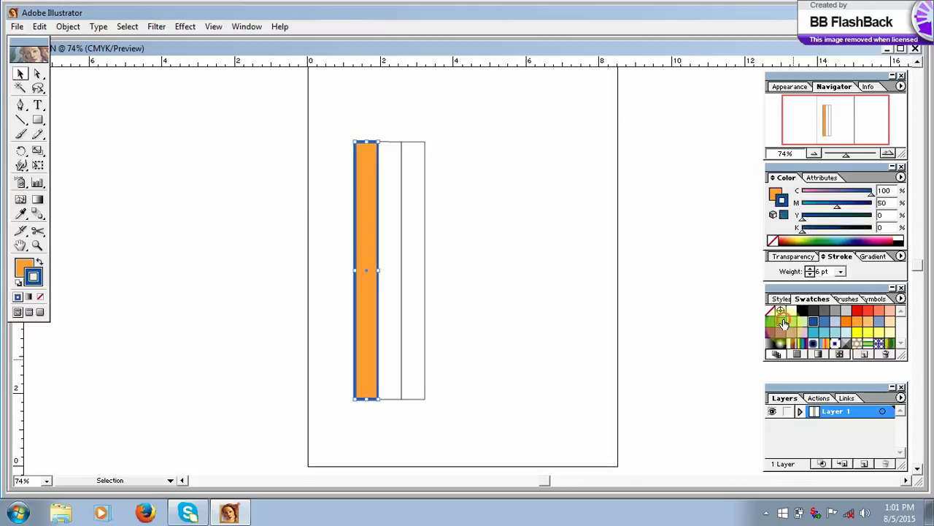
{"action": "left_click", "coordinate": [782, 322]}
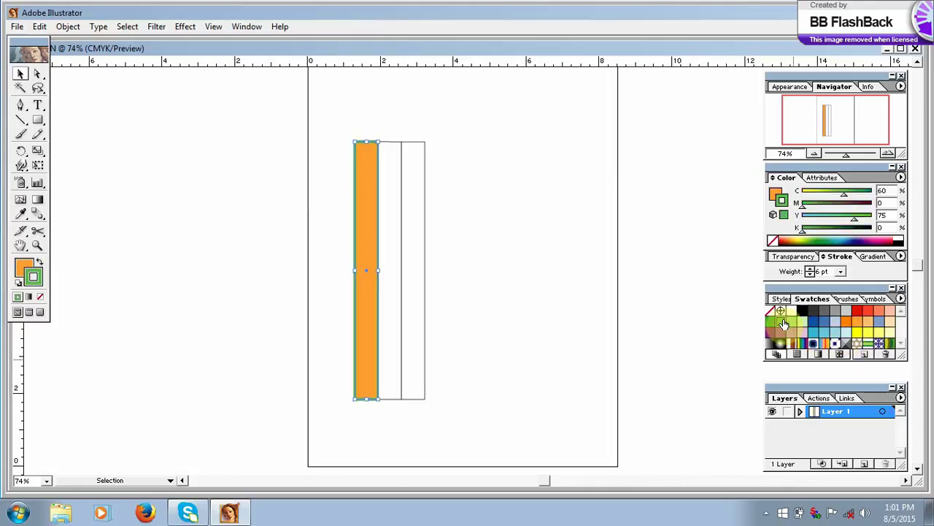
Undo the left rectangle's recent color and stroke changes back to the light blue fill (C 40 %) with a 1 pt black stroke.
{"action": "left_click", "coordinate": [570, 313]}
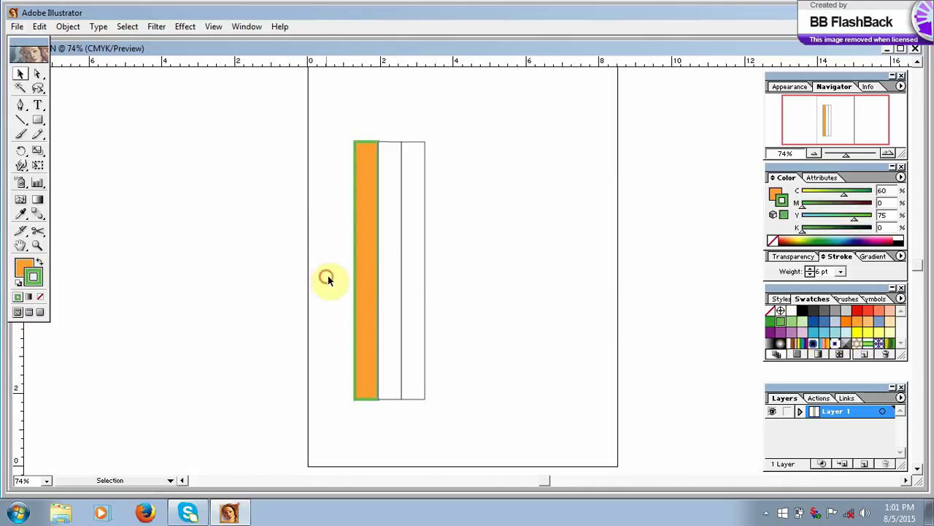
{"action": "left_click", "coordinate": [375, 307]}
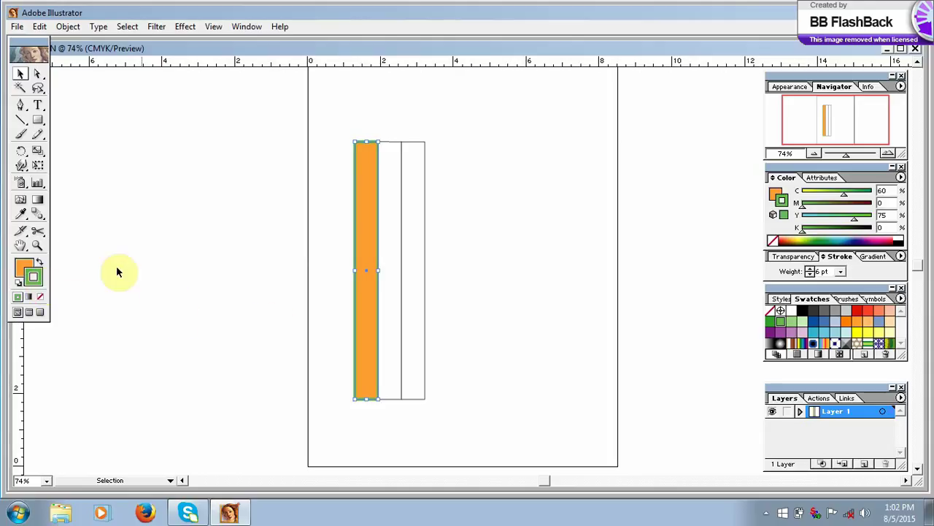
{"action": "left_click", "coordinate": [29, 268]}
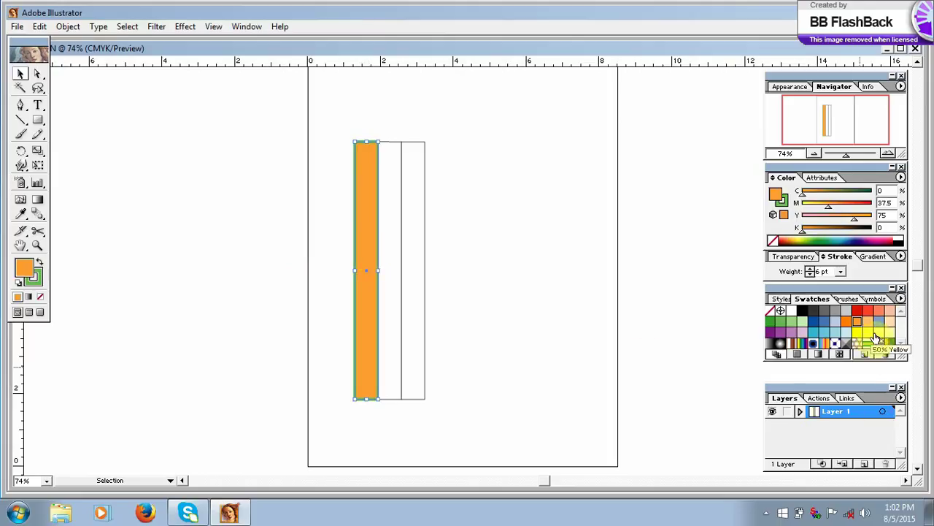
{"action": "key", "text": "ctrl+z"}
{"action": "key", "text": "ctrl+z"}
{"action": "key", "text": "ctrl+z"}
{"action": "key", "text": "ctrl+z"}
{"action": "key", "text": "ctrl+z"}
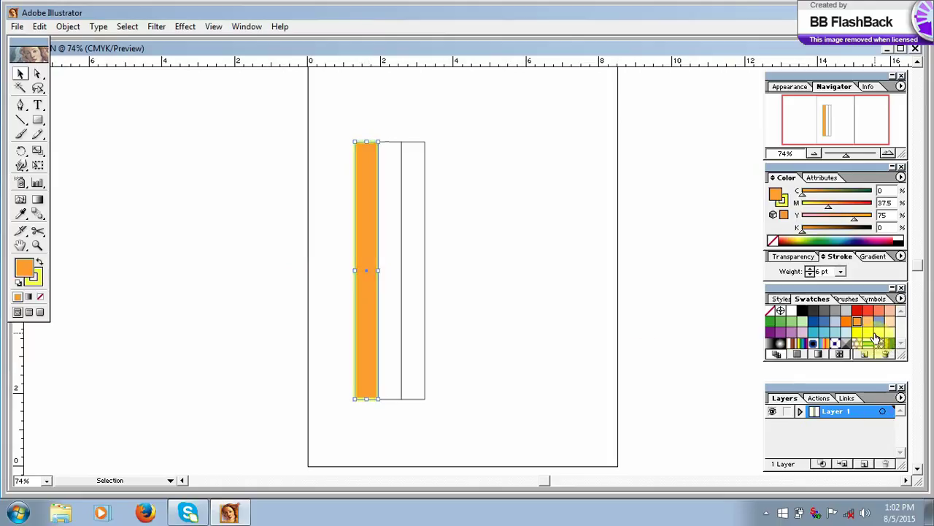
{"action": "key", "text": "ctrl+z"}
{"action": "key", "text": "ctrl+z"}
{"action": "key", "text": "ctrl+z"}
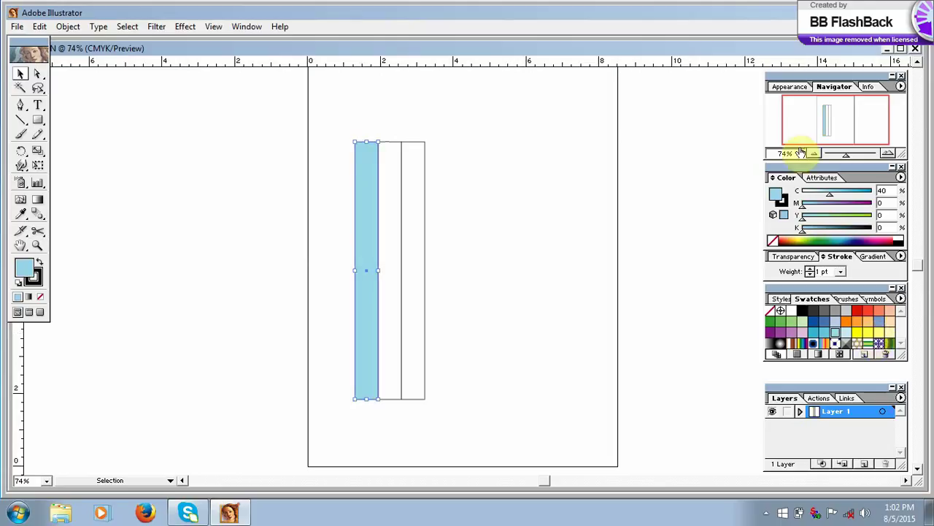
Fill the left rectangle blue (C 100 %, M 50 %), the middle one orange (M 50 %, Y 100 %) and the right one purple (C 50 %, M 90 %).
{"action": "left_click", "coordinate": [816, 326]}
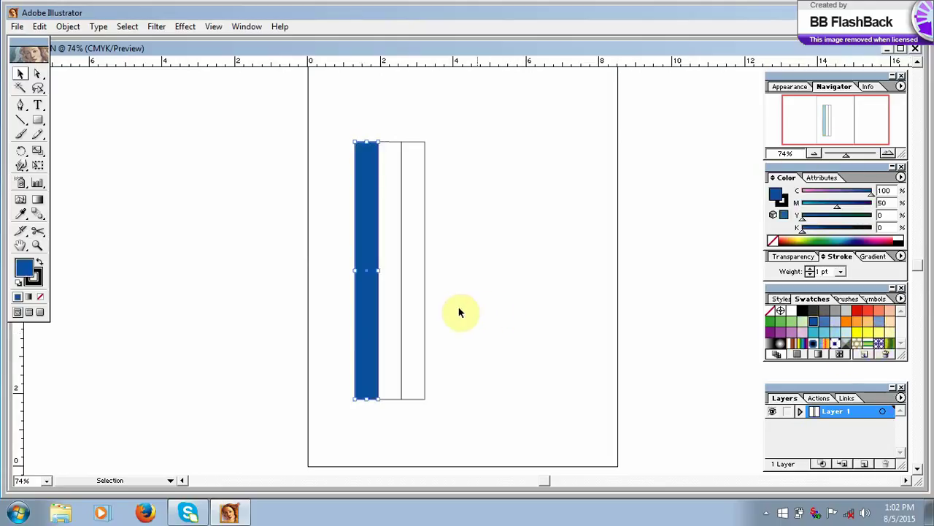
{"action": "left_click", "coordinate": [385, 308]}
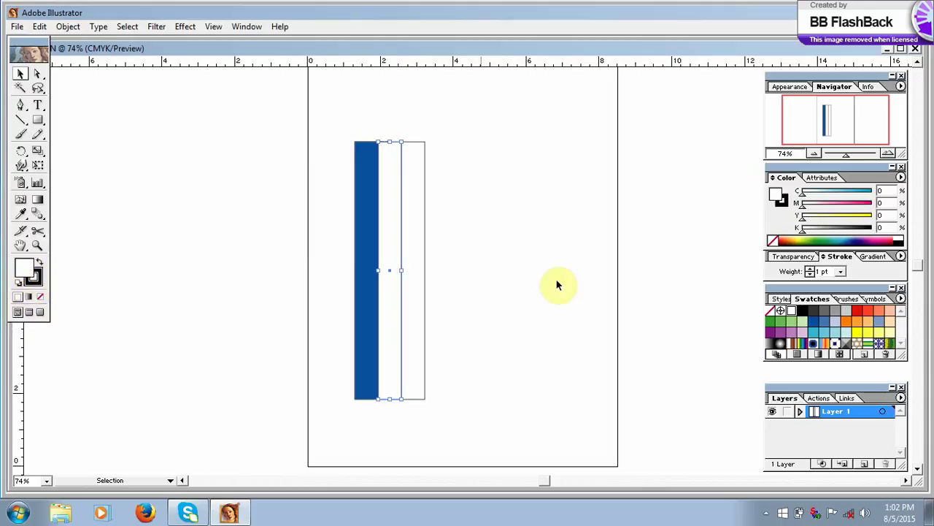
{"action": "left_click", "coordinate": [845, 326]}
{"action": "left_click", "coordinate": [411, 315]}
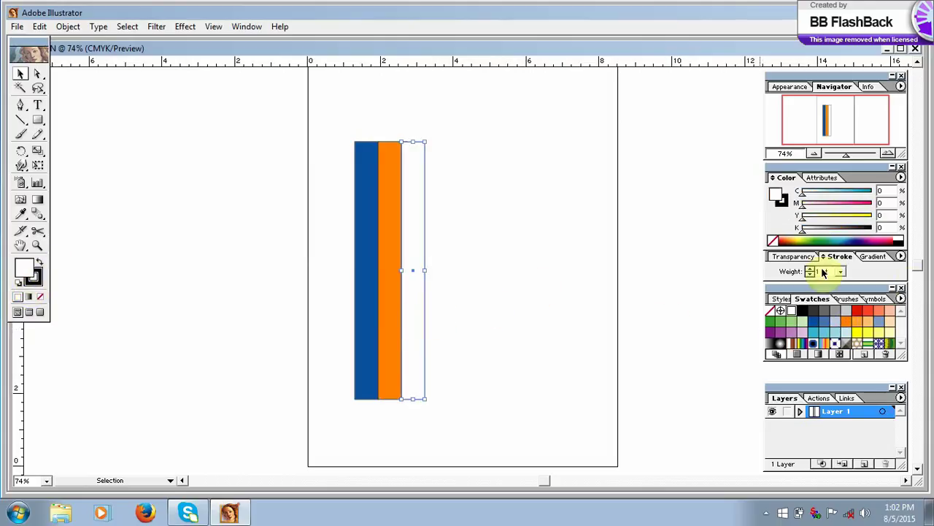
{"action": "left_click", "coordinate": [770, 331]}
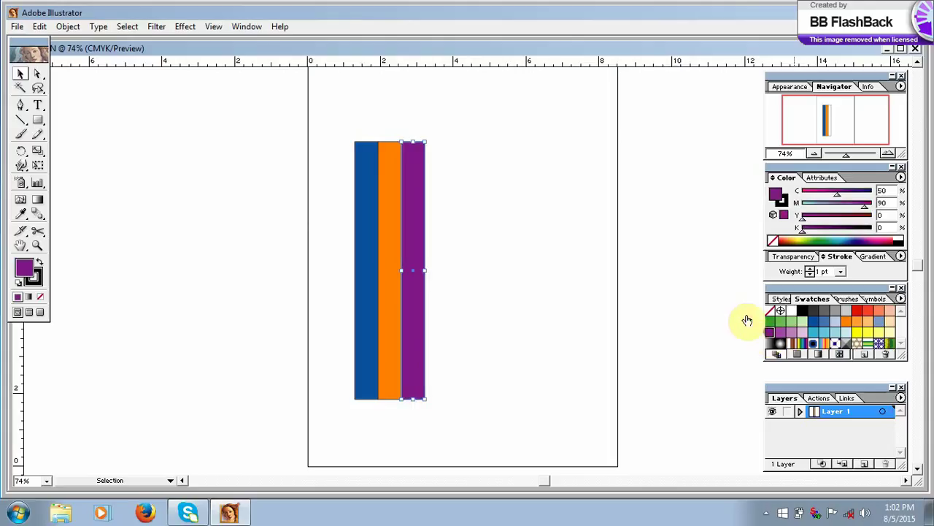
Fill the middle rectangle pale lilac (C 12.5 %, M 22.5 %) and the left one light purple (C 25 %, M 45 %).
{"action": "left_click", "coordinate": [392, 324]}
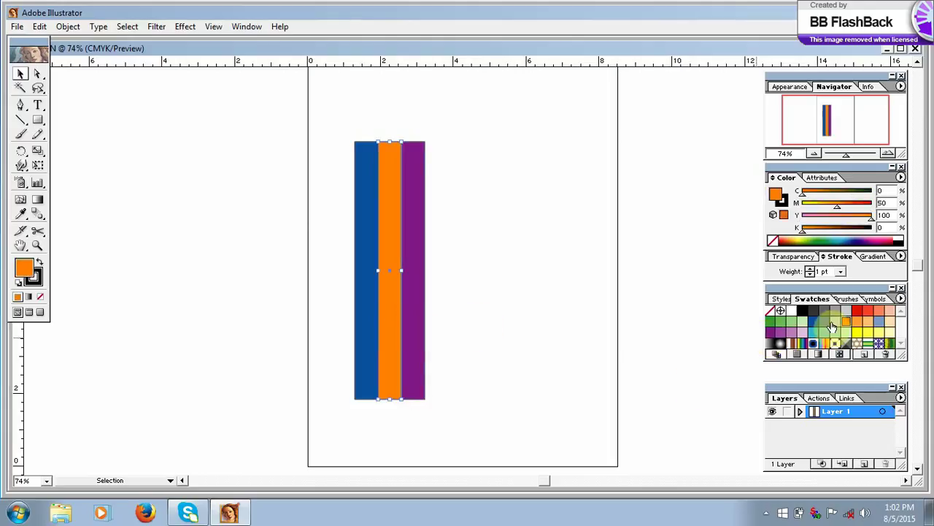
{"action": "left_click", "coordinate": [803, 333]}
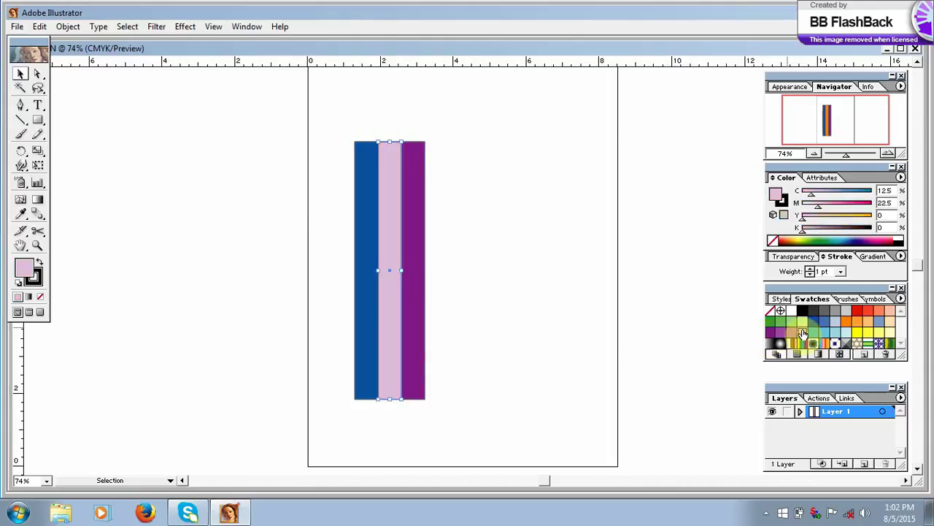
{"action": "left_click", "coordinate": [579, 296]}
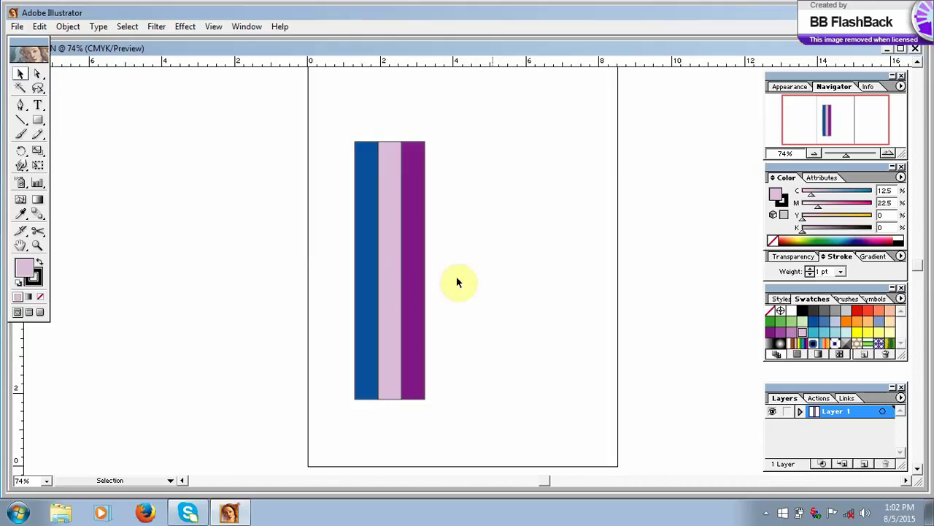
{"action": "left_click", "coordinate": [392, 309]}
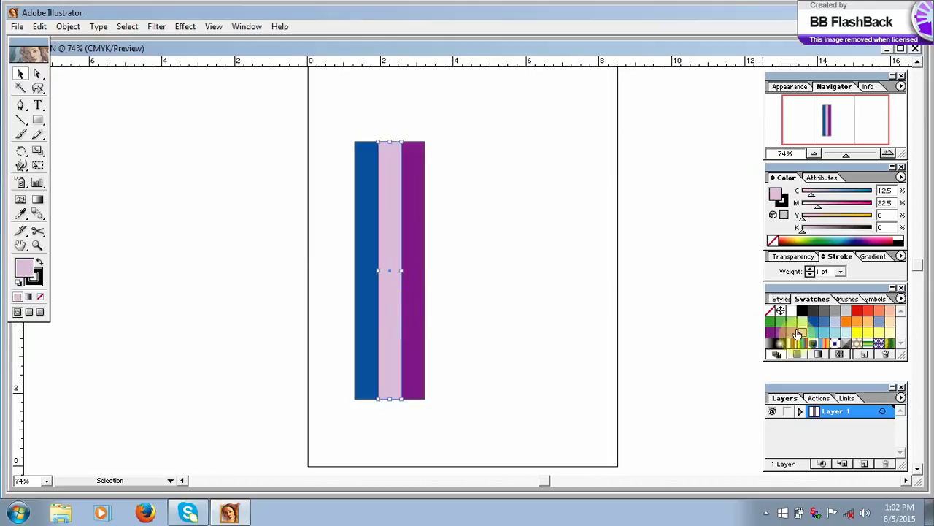
{"action": "left_click", "coordinate": [369, 309]}
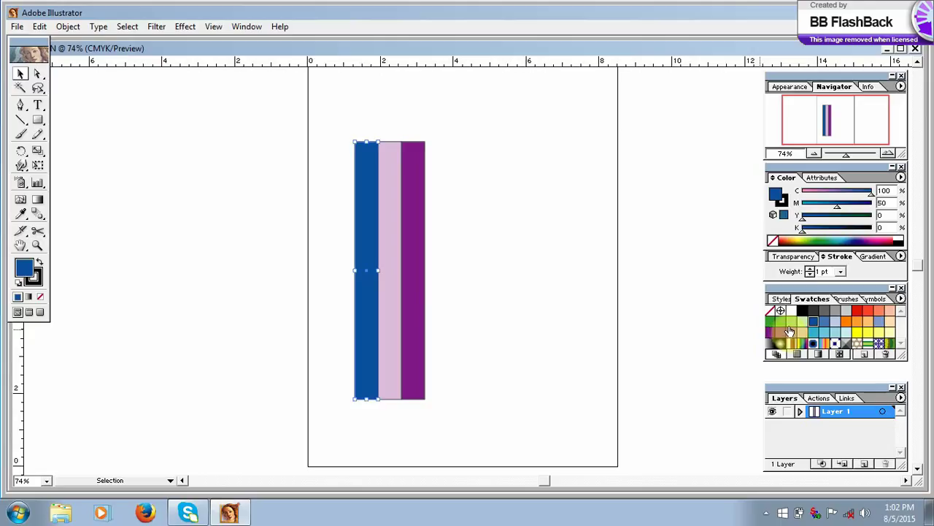
{"action": "left_click", "coordinate": [792, 333]}
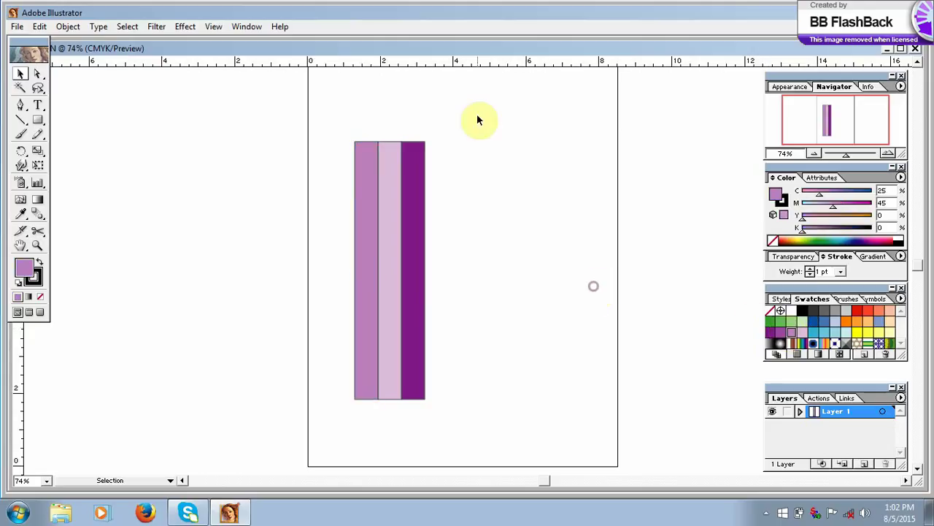
Try light green on the middle rectangle, settle on medium purple (C 37.5 %, M 67.5 %), and fill the left one pale lilac (C 12.5 %, M 22.5 %).
{"action": "left_click", "coordinate": [392, 198]}
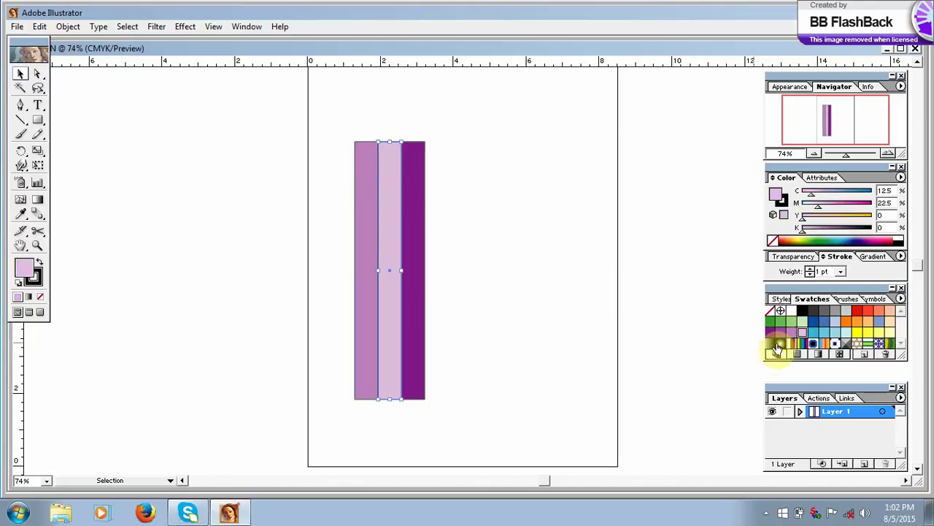
{"action": "left_click", "coordinate": [791, 323]}
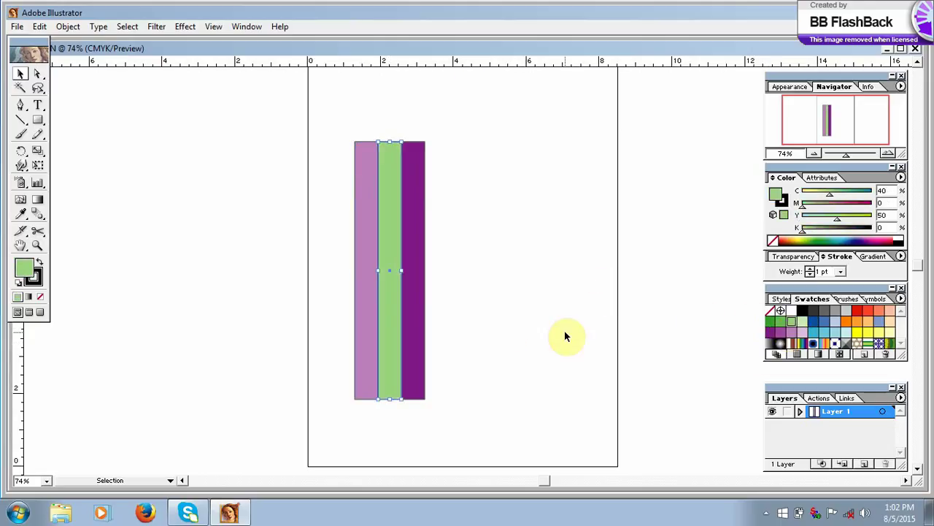
{"action": "left_click", "coordinate": [781, 332]}
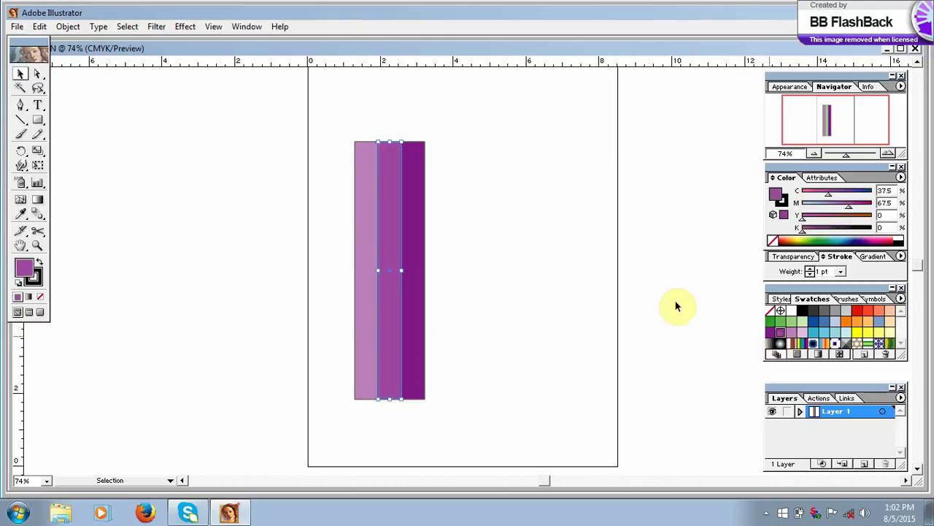
{"action": "left_click", "coordinate": [369, 311]}
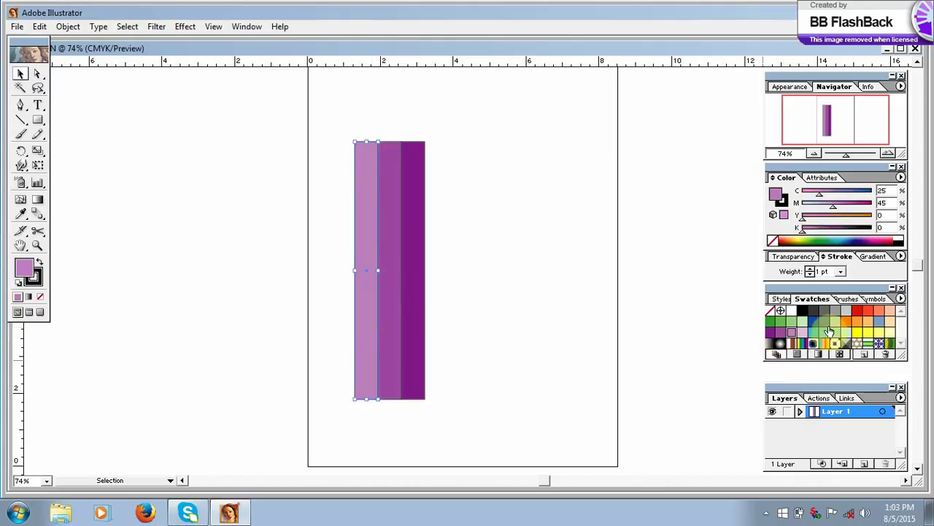
{"action": "left_click", "coordinate": [802, 333]}
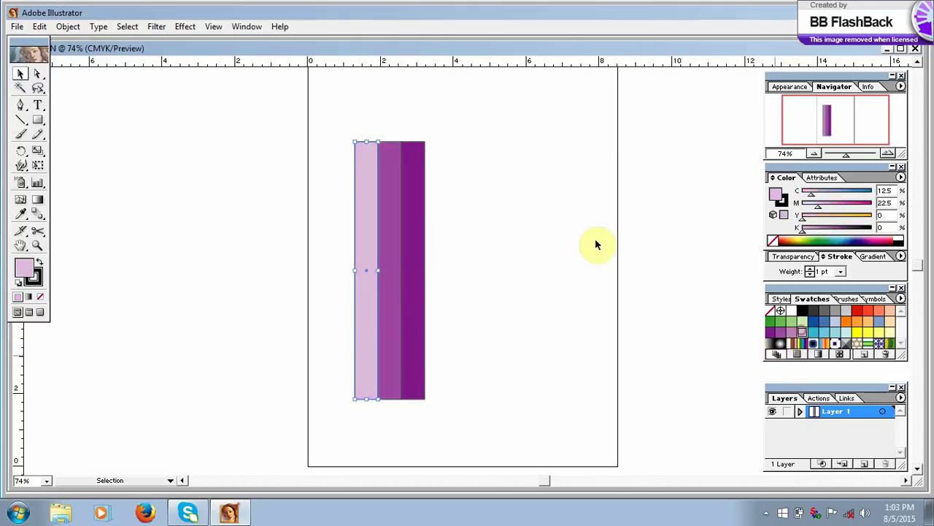
{"action": "left_click", "coordinate": [452, 241]}
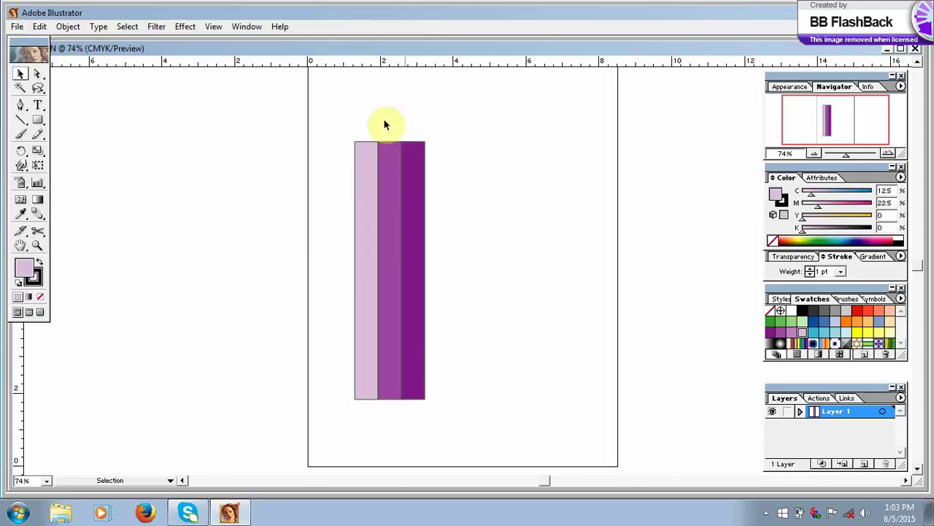
Pan the page downward with the Hand tool, first chosen directly and once more temporarily from the Selection tool.
{"action": "left_click", "coordinate": [21, 245]}
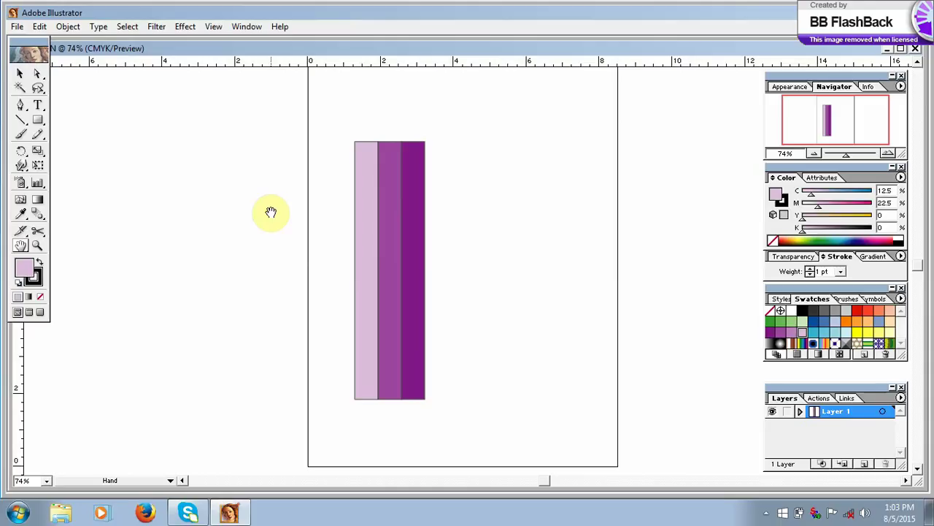
{"action": "left_click_drag", "start_coordinate": [270, 212], "coordinate": [263, 241]}
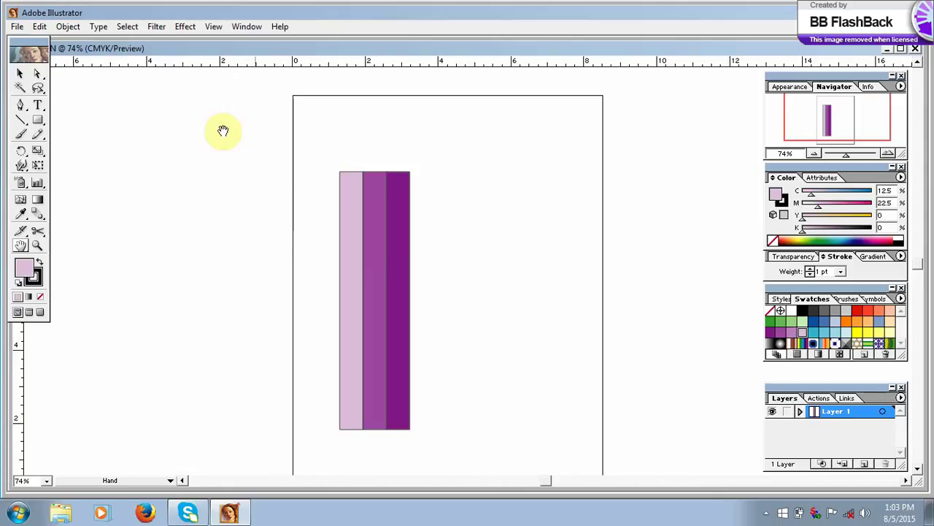
{"action": "left_click", "coordinate": [20, 73]}
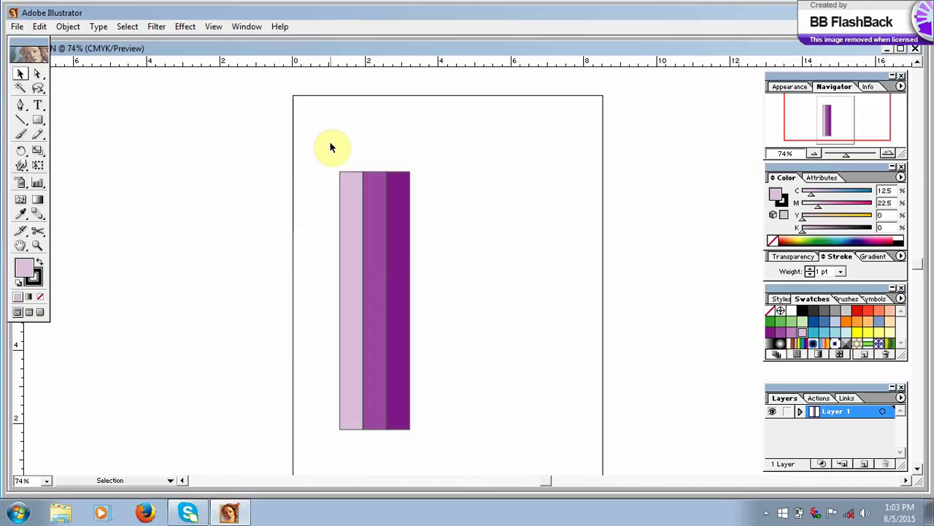
{"action": "key", "text": "space"}
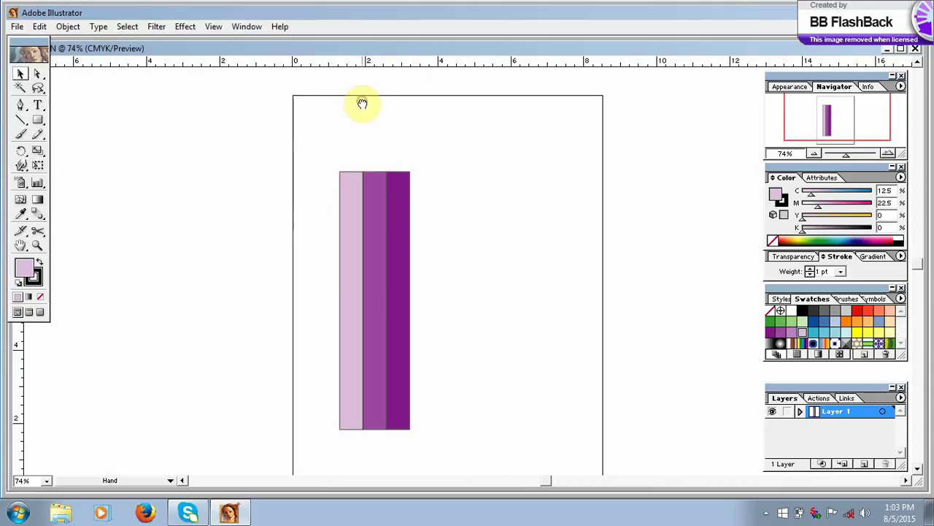
{"action": "left_click_drag", "start_coordinate": [362, 110], "coordinate": [365, 160]}
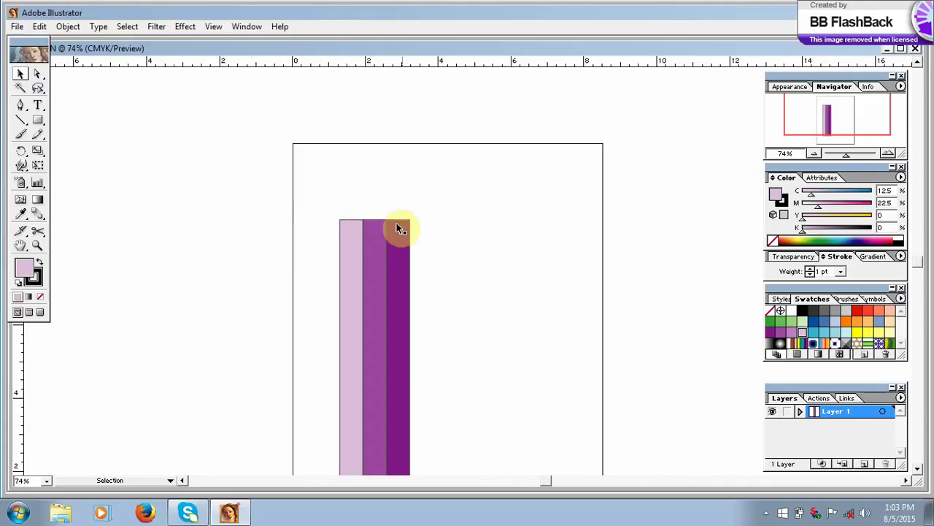
Direct-select the middle rectangle's top corners with the adjoining corners of its neighbors and nudge them down about 0.5 in to form a notch.
{"action": "left_click", "coordinate": [36, 73]}
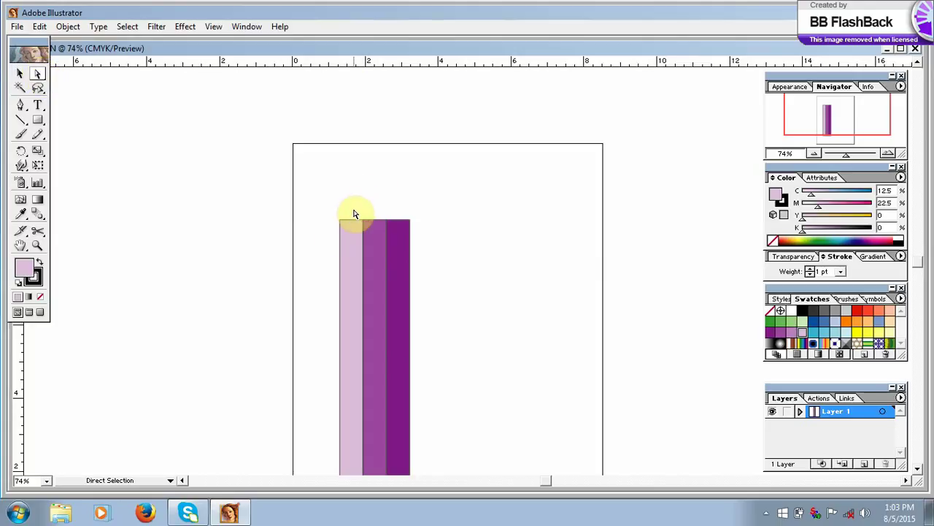
{"action": "left_click_drag", "start_coordinate": [354, 209], "coordinate": [392, 232]}
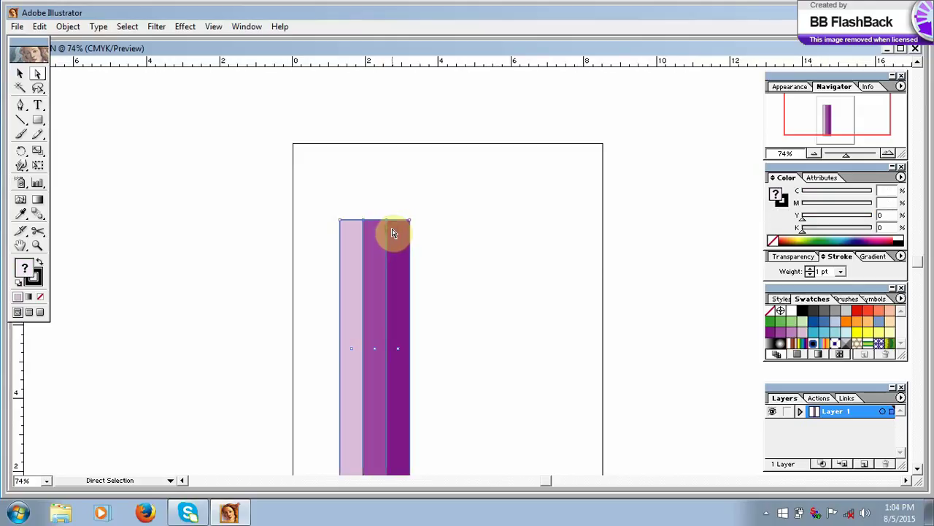
{"action": "key", "text": "Down"}
{"action": "key", "text": "Down"}
{"action": "key", "text": "Down"}
{"action": "key", "text": "Down"}
{"action": "key", "text": "Down"}
{"action": "key", "text": "Down"}
{"action": "key", "text": "Down"}
{"action": "key", "text": "Down"}
{"action": "key", "text": "Down"}
{"action": "key", "text": "Down"}
{"action": "key", "text": "Down"}
{"action": "key", "text": "Down"}
{"action": "key", "text": "Down"}
{"action": "key", "text": "Down"}
{"action": "key", "text": "Down"}
{"action": "key", "text": "Down"}
{"action": "key", "text": "Down"}
{"action": "key", "text": "Down"}
{"action": "key", "text": "Down"}
{"action": "key", "text": "Down"}
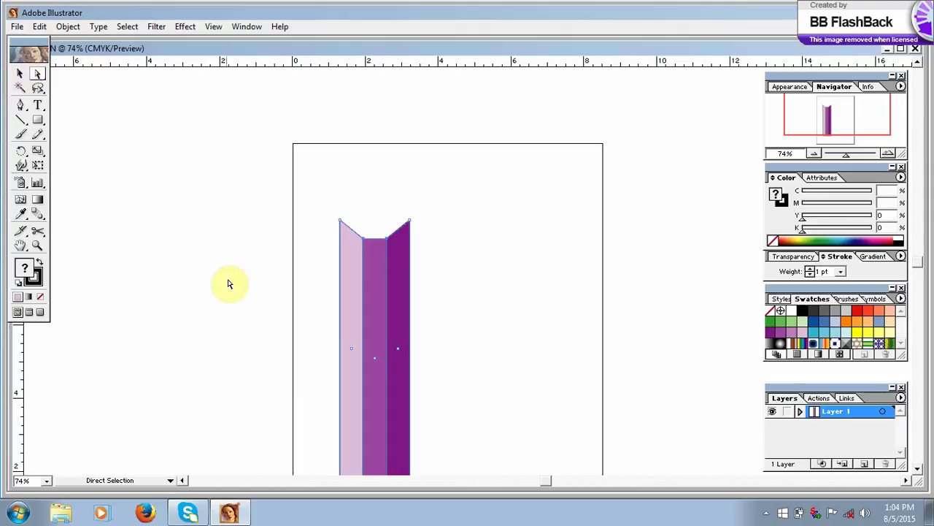
Try drawing a straight-sided path with the Pen tool beside the artboard and undo it completely.
{"action": "left_click", "coordinate": [21, 106]}
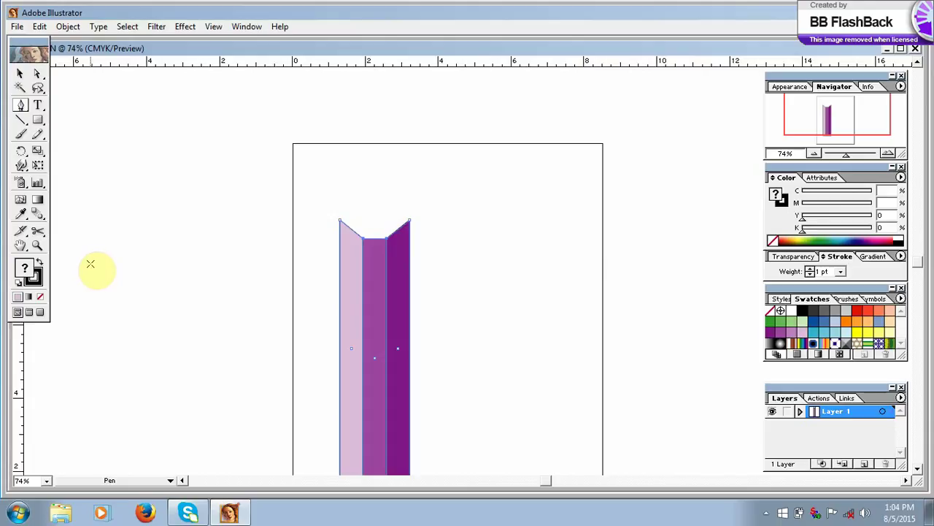
{"action": "left_click_drag", "start_coordinate": [90, 263], "coordinate": [195, 221]}
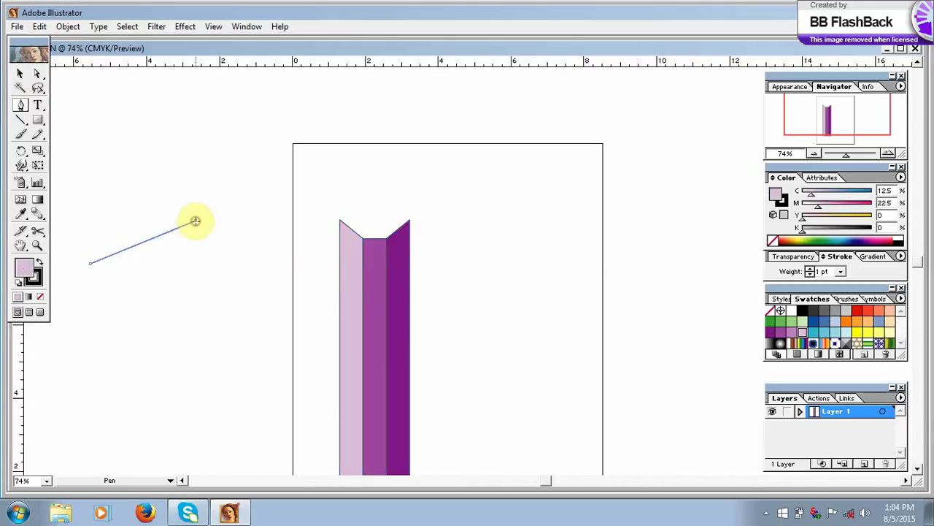
{"action": "left_click", "coordinate": [193, 285]}
{"action": "left_click", "coordinate": [107, 251]}
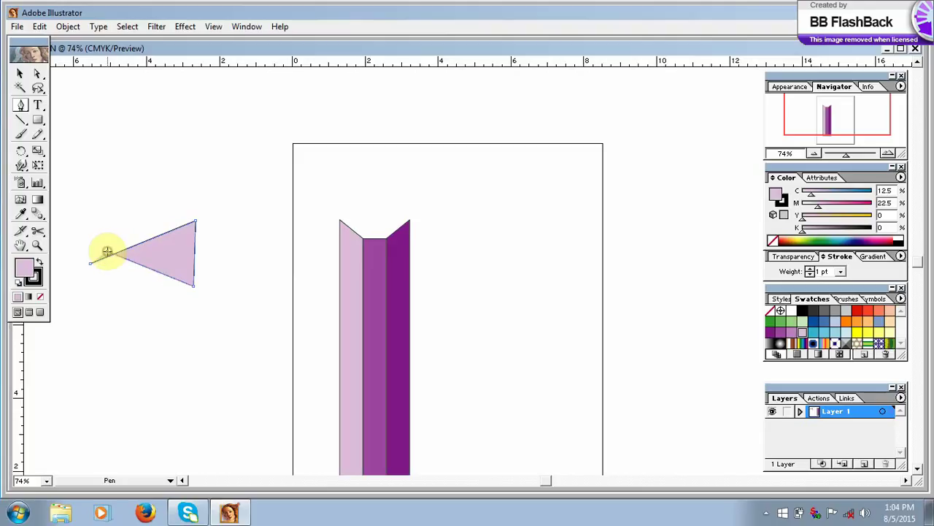
{"action": "key", "text": "ctrl+z"}
{"action": "key", "text": "ctrl+z"}
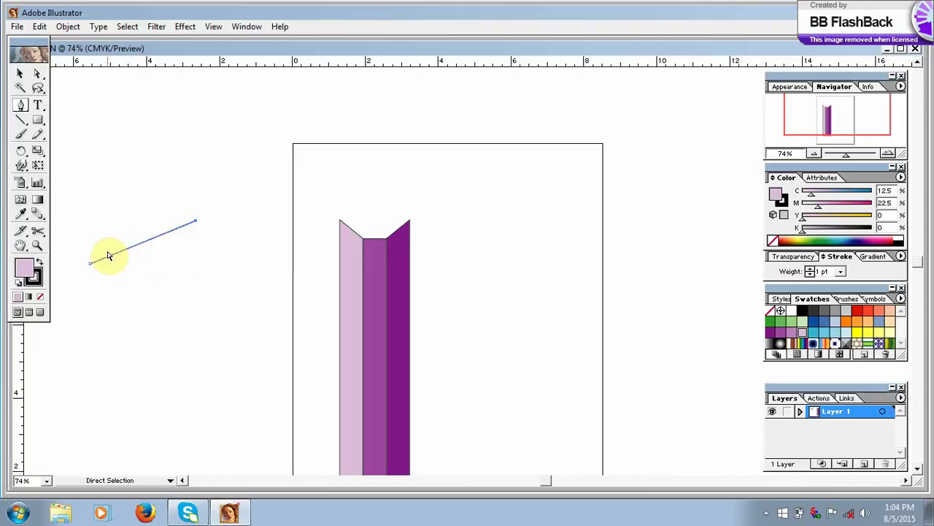
{"action": "key", "text": "ctrl+z"}
{"action": "key", "text": "ctrl+z"}
Try drawing a curved segment with the Pen tool beside the artboard and undo it.
{"action": "left_click", "coordinate": [108, 252]}
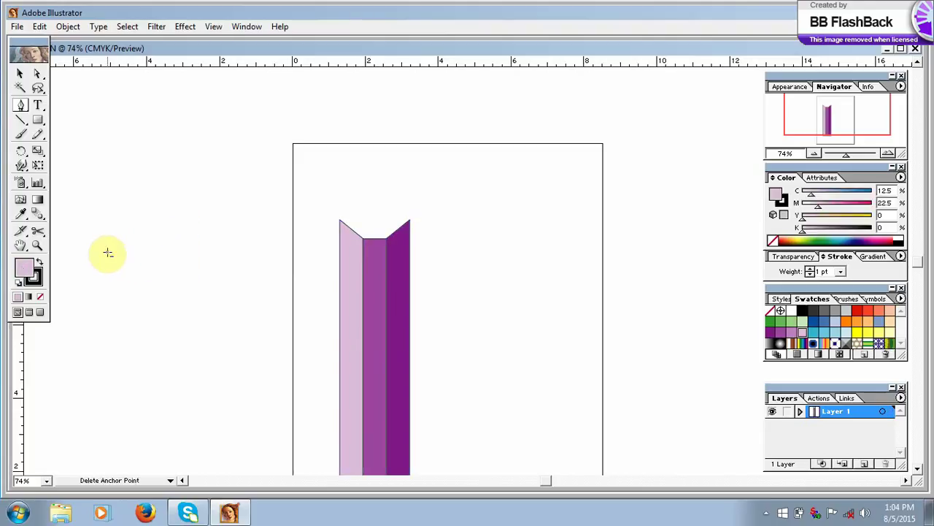
{"action": "left_click", "coordinate": [172, 326]}
{"action": "left_click_drag", "start_coordinate": [176, 230], "coordinate": [329, 233]}
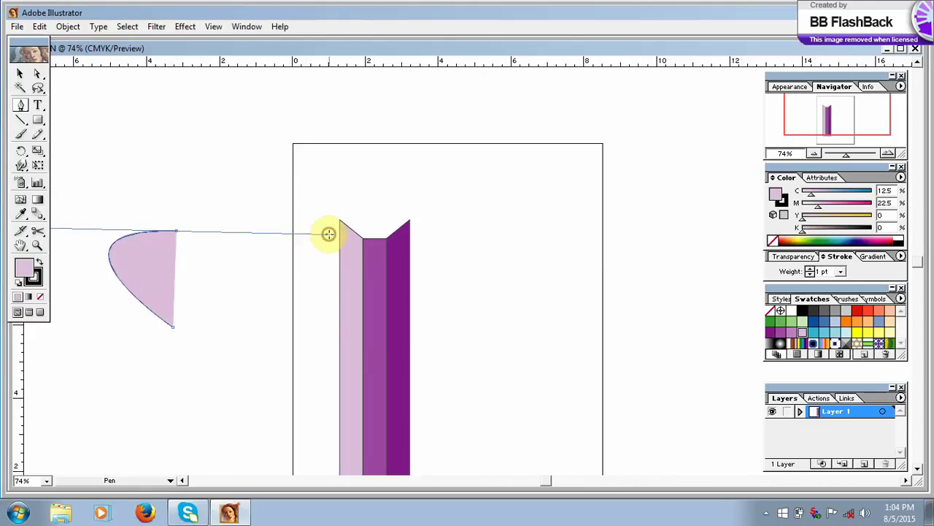
{"action": "key", "text": "ctrl+z"}
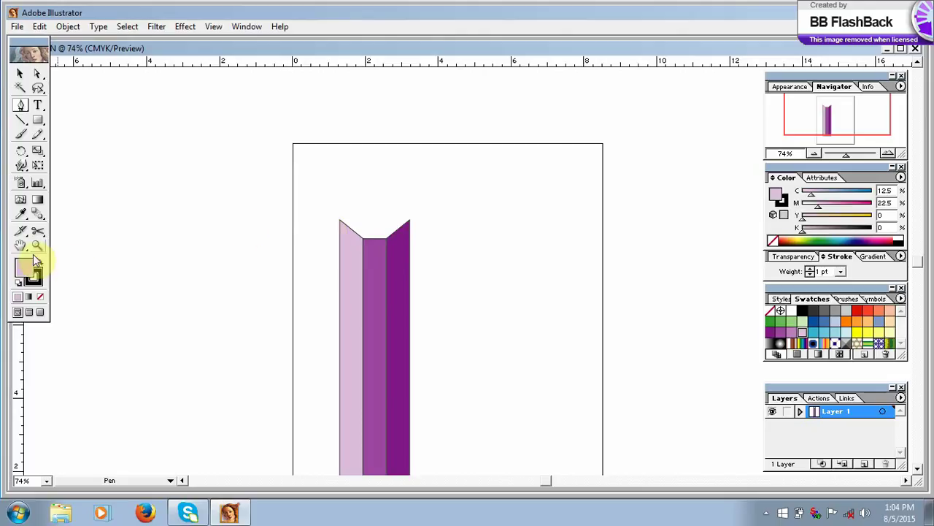
Try a straight Pen segment beside the artboard, undo it and delete the leftover anchor point.
{"action": "left_click", "coordinate": [124, 285]}
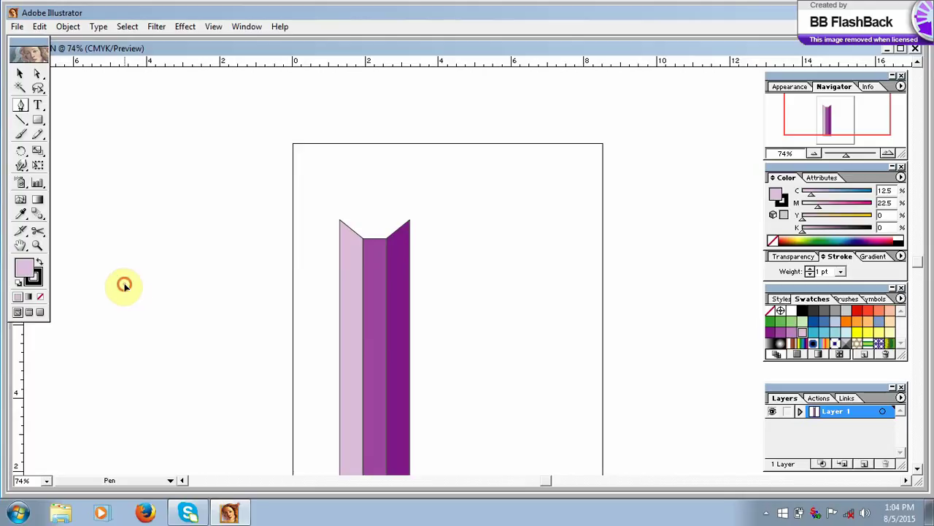
{"action": "left_click", "coordinate": [223, 270]}
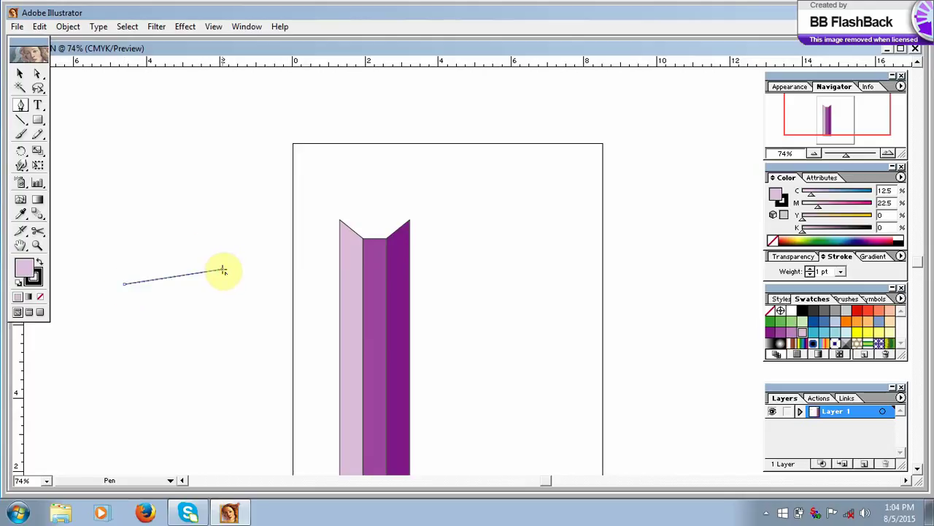
{"action": "key", "text": "ctrl+z"}
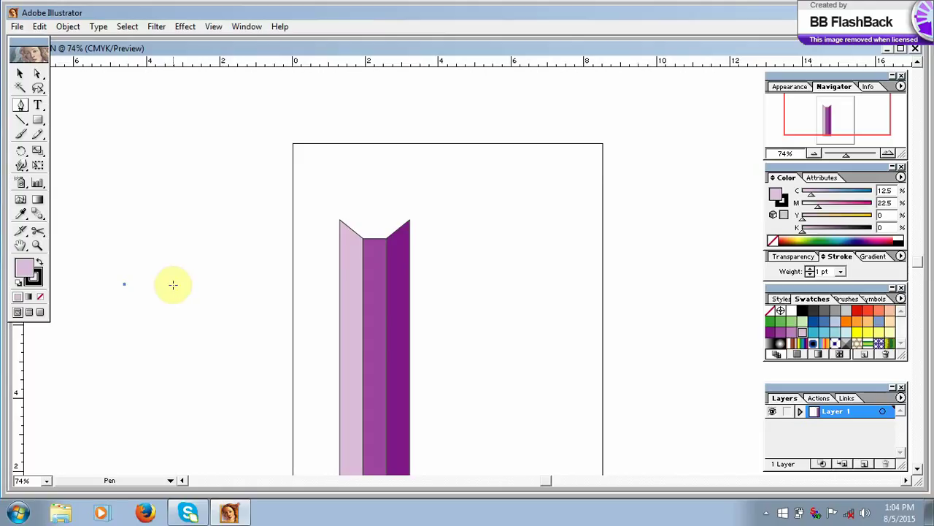
{"action": "key", "text": "backslash"}
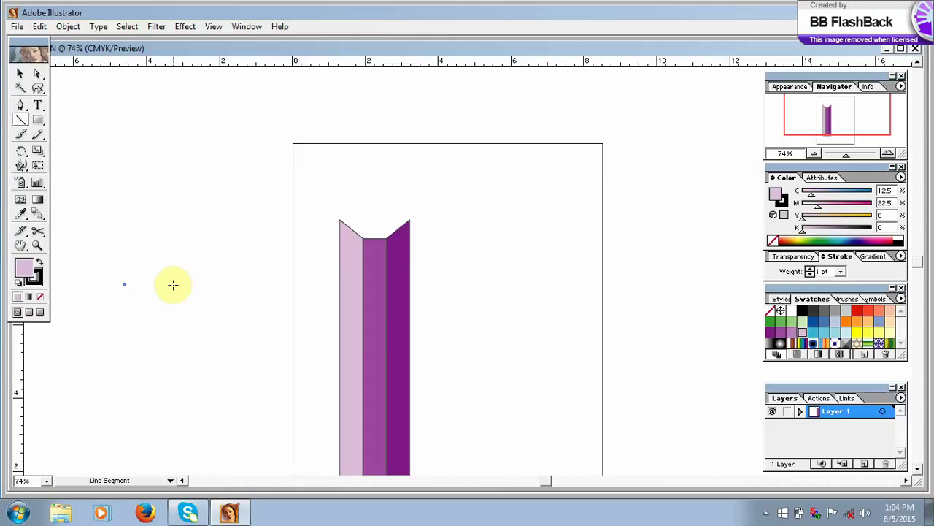
{"action": "left_click", "coordinate": [106, 302]}
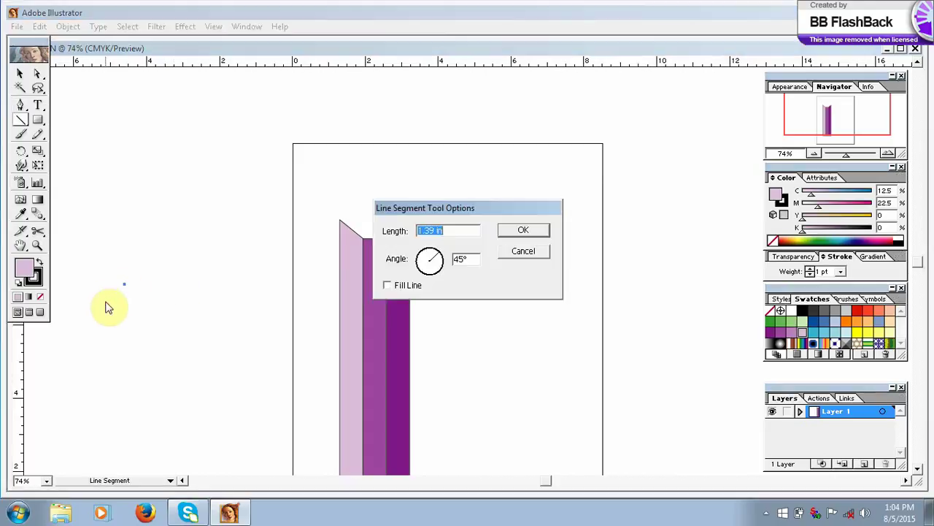
{"action": "left_click", "coordinate": [514, 257]}
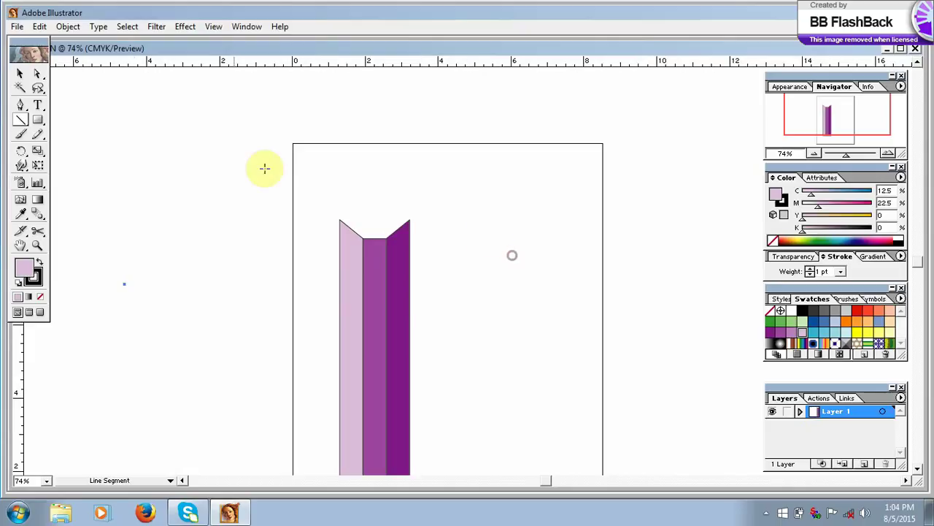
{"action": "left_click", "coordinate": [19, 74]}
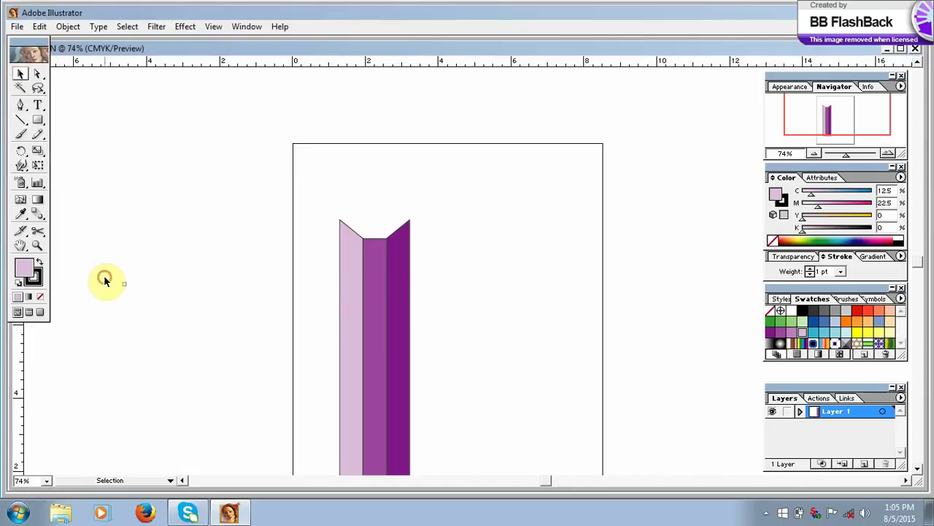
{"action": "left_click_drag", "start_coordinate": [103, 275], "coordinate": [148, 311]}
{"action": "left_click", "coordinate": [21, 106]}
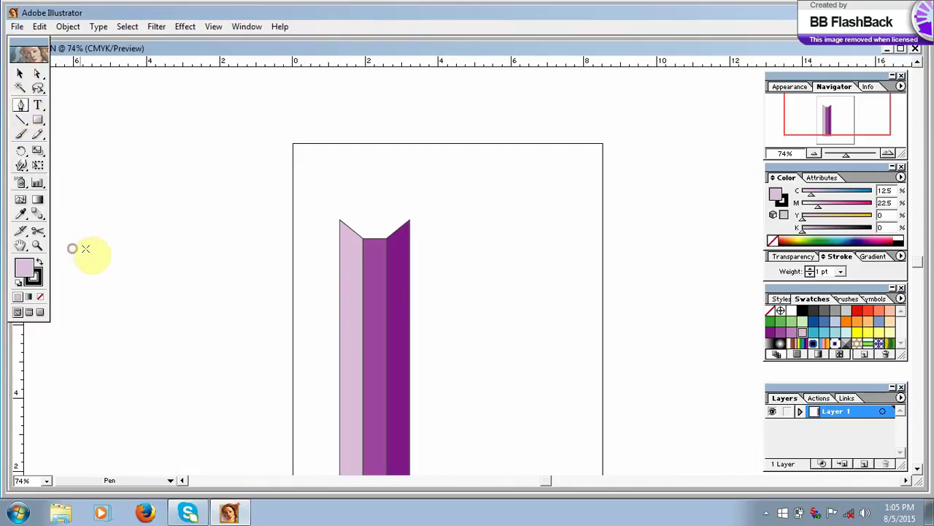
{"action": "left_click", "coordinate": [215, 265]}
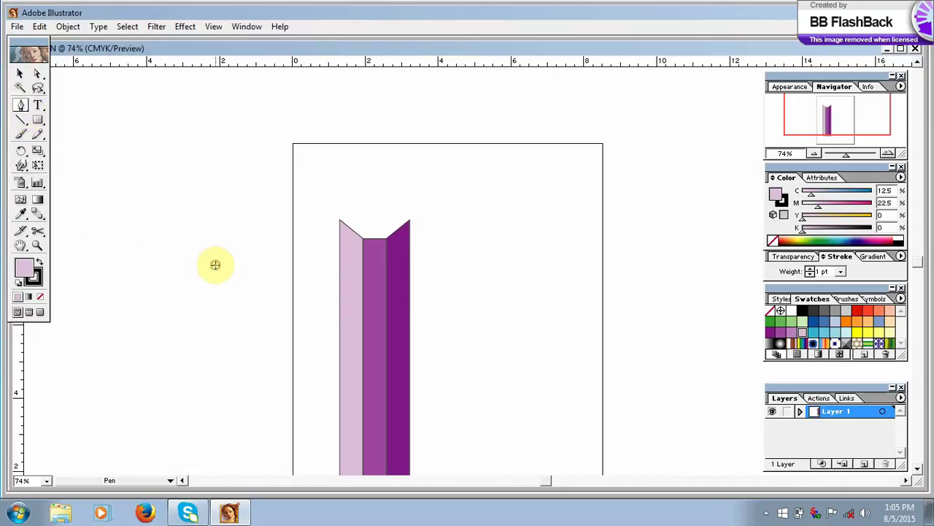
{"action": "left_click", "coordinate": [129, 265]}
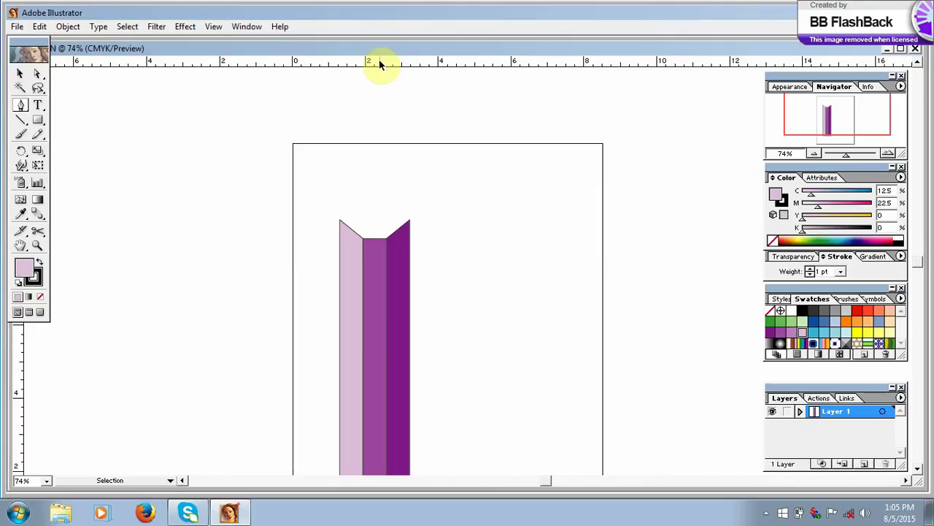
Add a horizontal guide about 0.3 in below the artboard's top edge and a vertical guide through the middle rectangle's center.
{"action": "left_click_drag", "start_coordinate": [380, 64], "coordinate": [386, 154]}
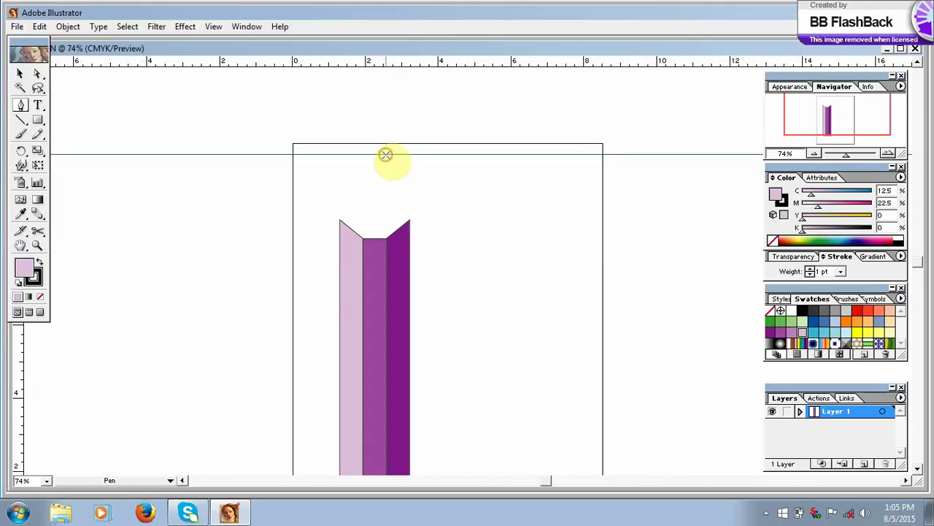
{"action": "left_click_drag", "start_coordinate": [17, 340], "coordinate": [375, 302]}
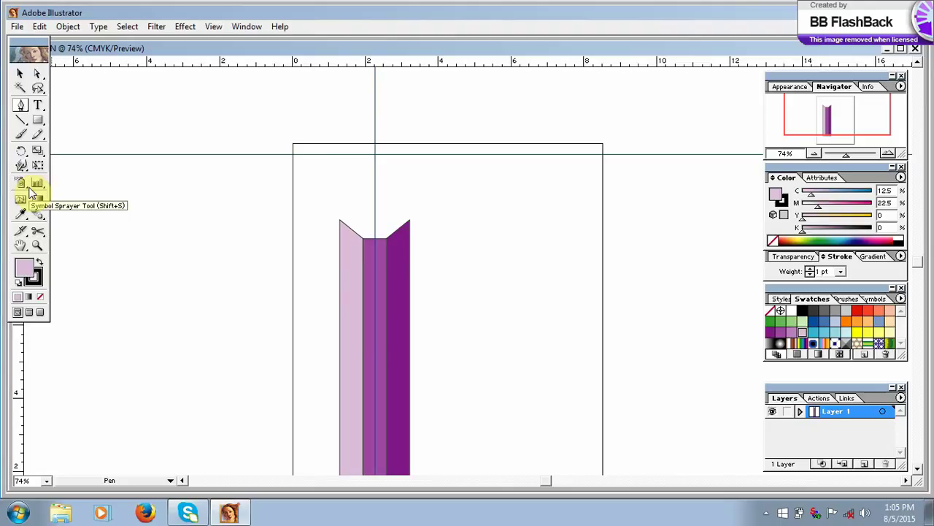
{"action": "left_click", "coordinate": [20, 73]}
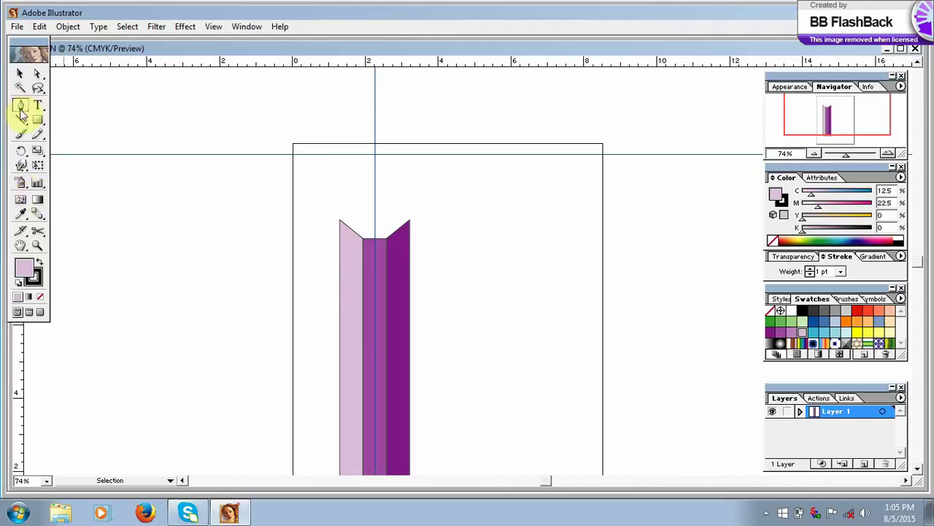
Draw a closed pencil-tip path with the Pen tool from the outer top corners to the guide intersection, with a rounded base overlapping the rectangles.
{"action": "left_click", "coordinate": [21, 106]}
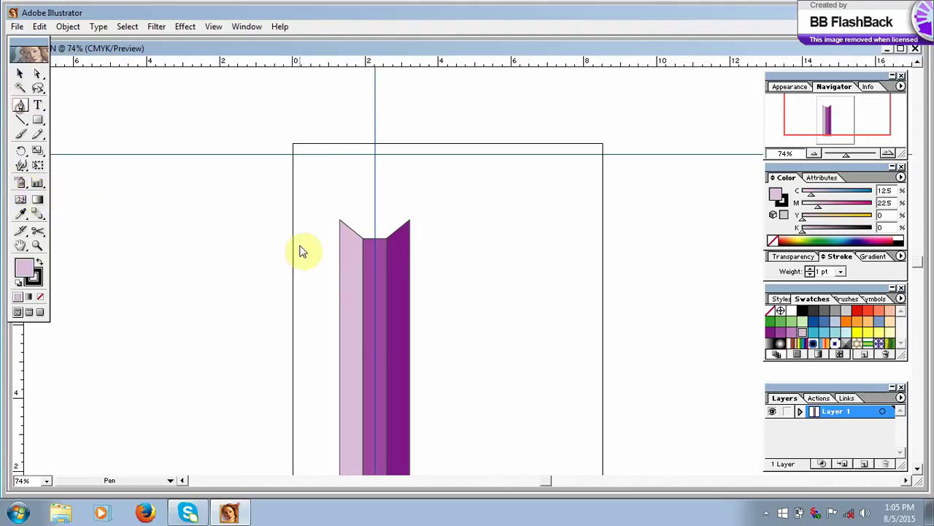
{"action": "left_click", "coordinate": [338, 220]}
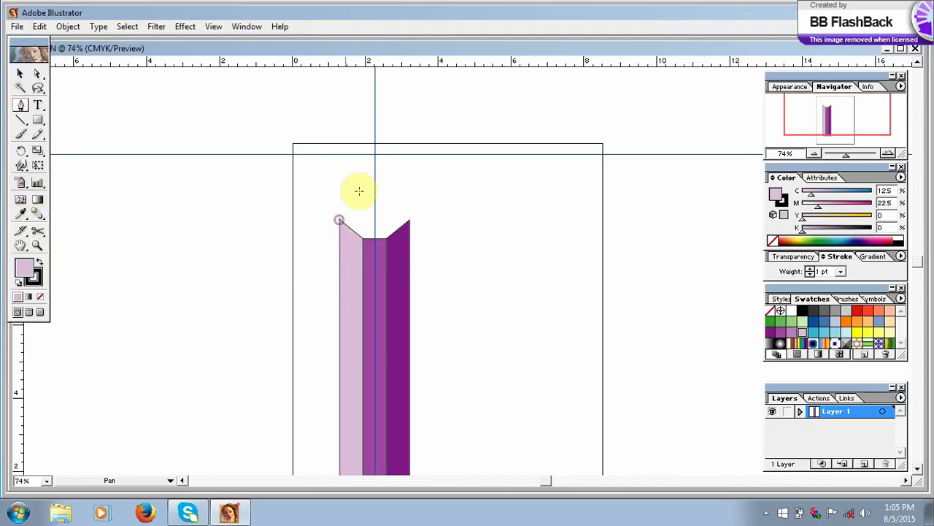
{"action": "left_click", "coordinate": [375, 153]}
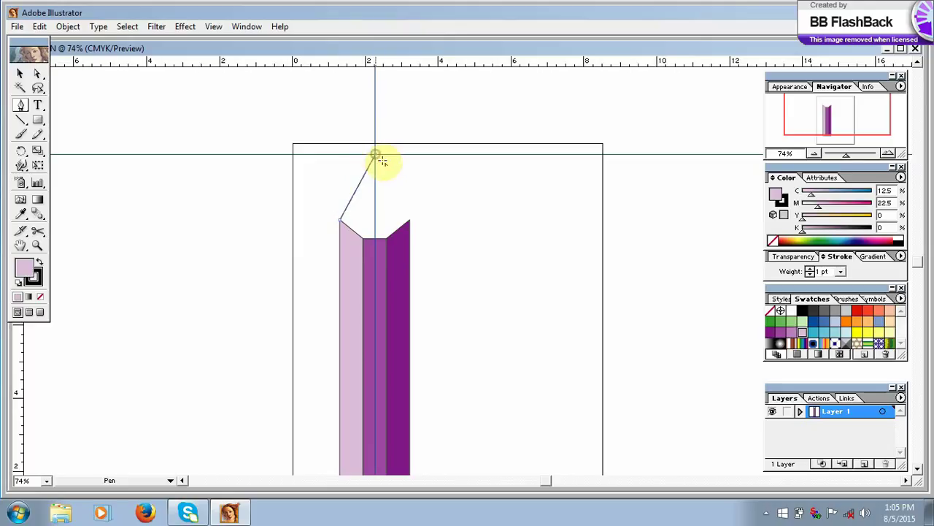
{"action": "left_click", "coordinate": [410, 220]}
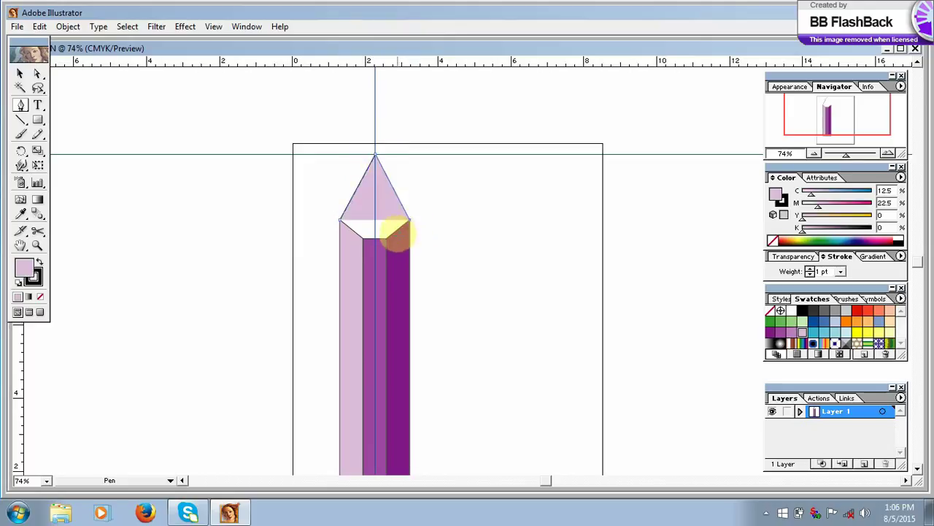
{"action": "left_click", "coordinate": [400, 235]}
{"action": "left_click", "coordinate": [378, 244]}
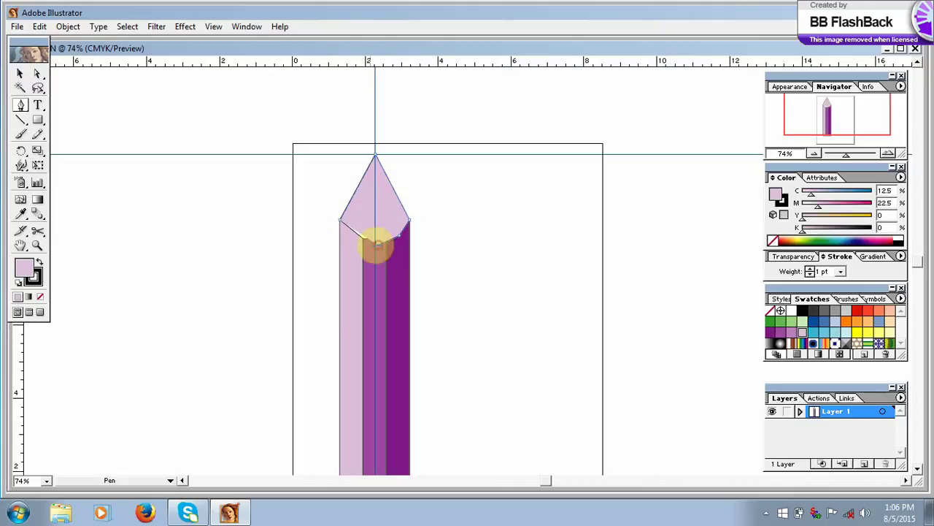
{"action": "left_click", "coordinate": [357, 241]}
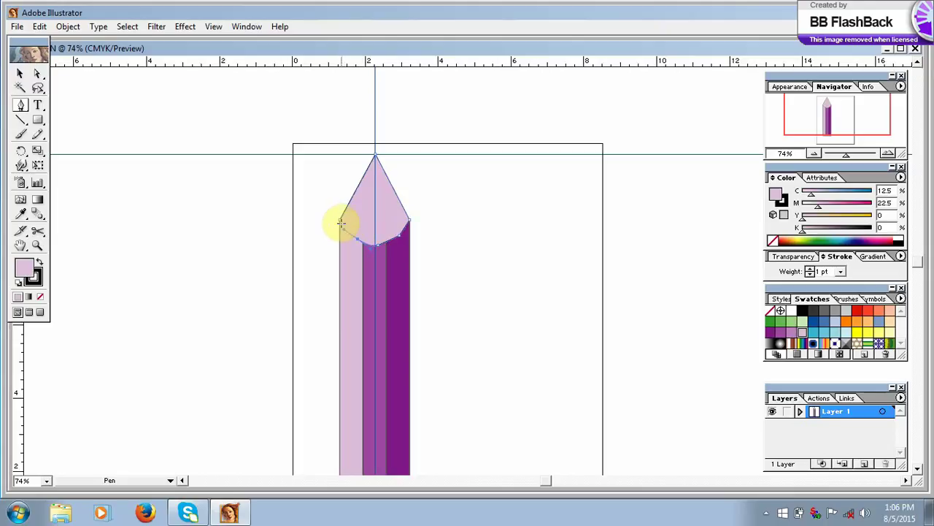
{"action": "left_click", "coordinate": [340, 221]}
{"action": "left_click", "coordinate": [340, 219]}
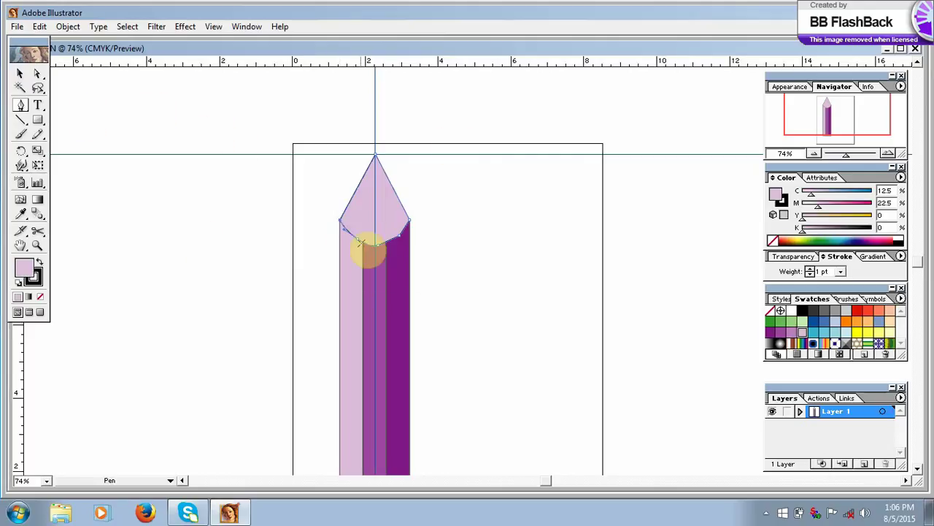
Send the pencil-tip shape to the back, behind the three rectangles.
{"action": "right_click", "coordinate": [377, 191]}
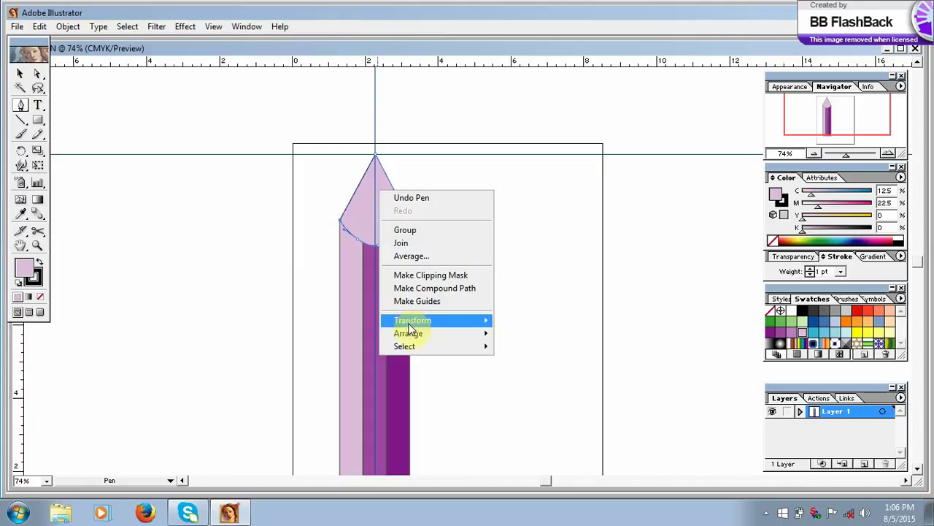
{"action": "mouse_move", "coordinate": [407, 334]}
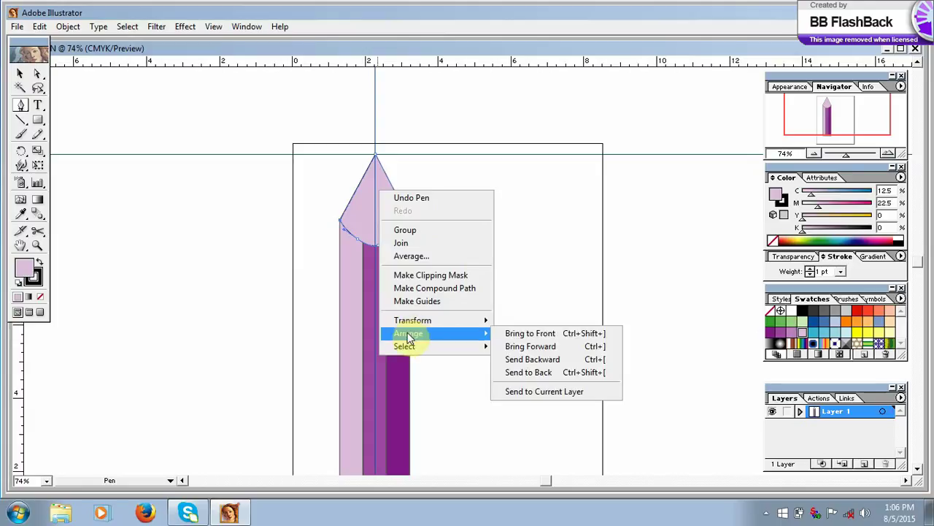
{"action": "left_click", "coordinate": [504, 374]}
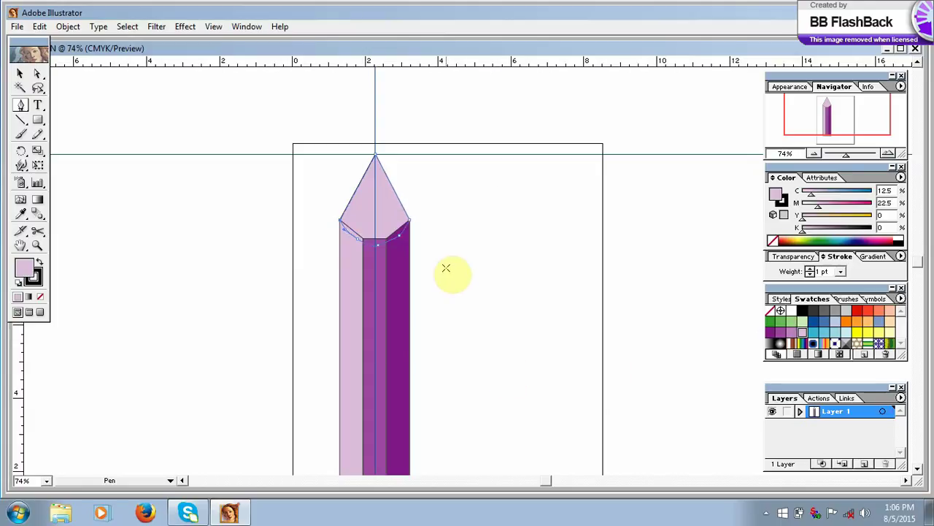
{"action": "right_click", "coordinate": [392, 224]}
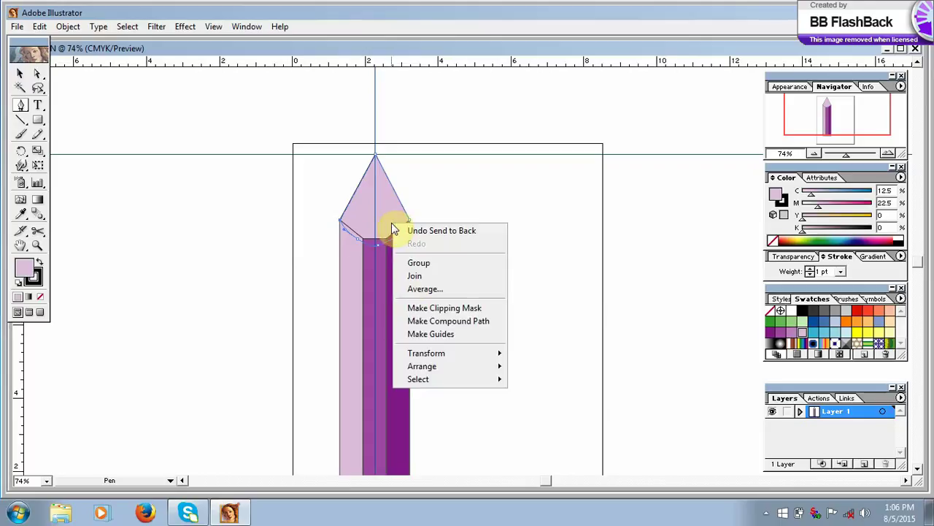
{"action": "mouse_move", "coordinate": [420, 366]}
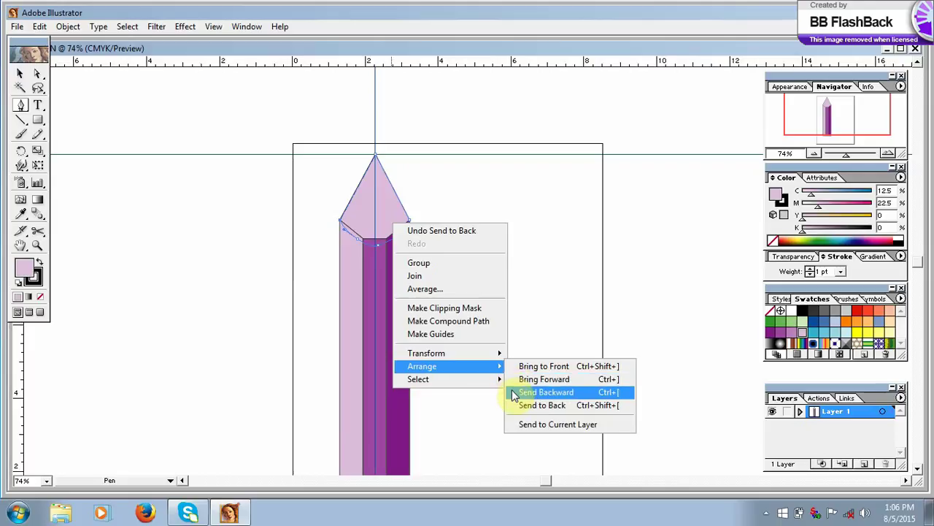
{"action": "left_click", "coordinate": [517, 4]}
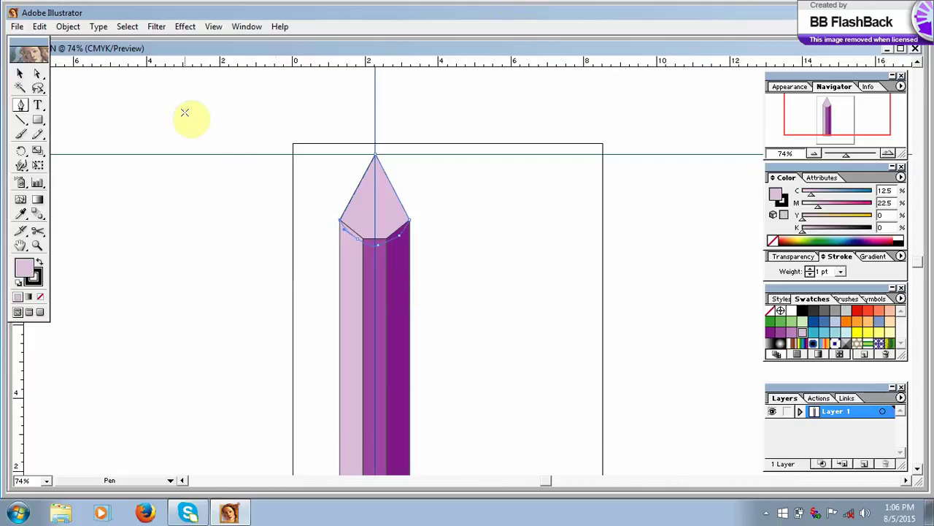
Try deleting the pencil tip's apex anchor and adding anchor points on its sloping sides with the Pen tool, undoing each change.
{"action": "left_click", "coordinate": [21, 106]}
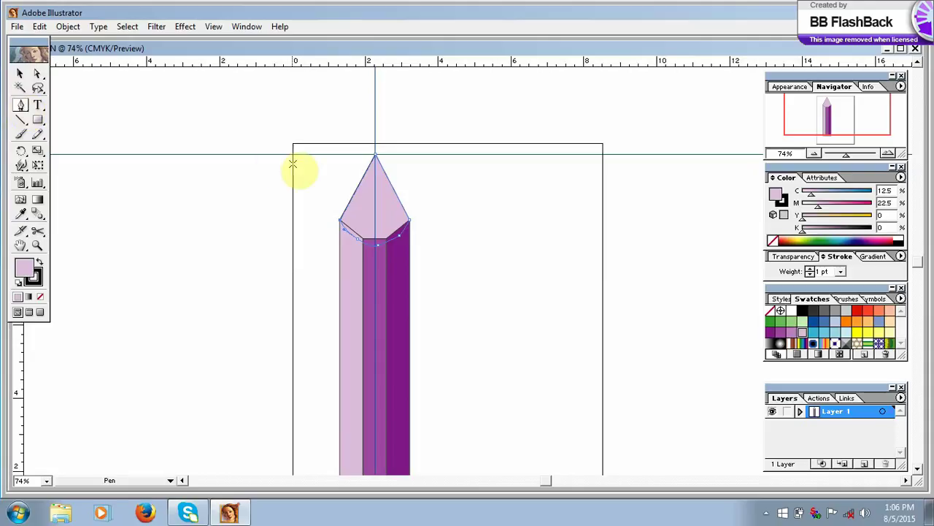
{"action": "left_click", "coordinate": [375, 156]}
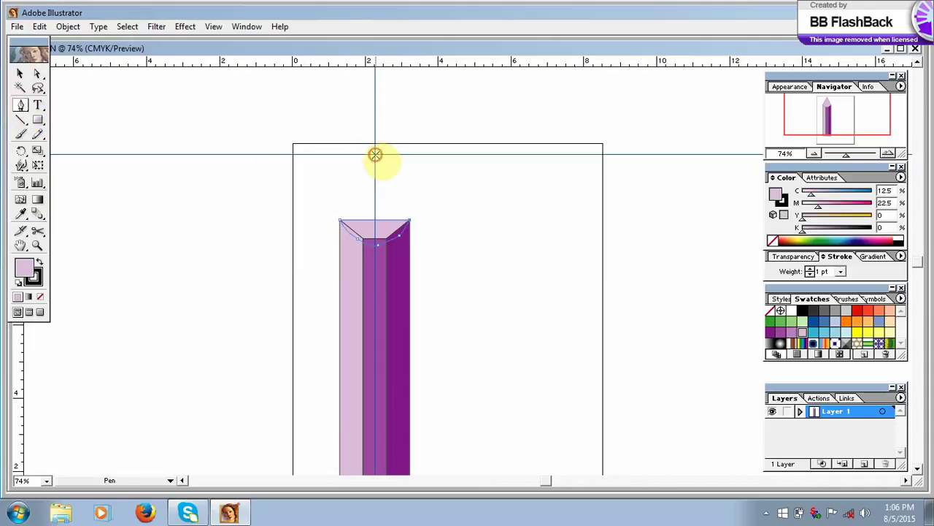
{"action": "key", "text": "ctrl+z"}
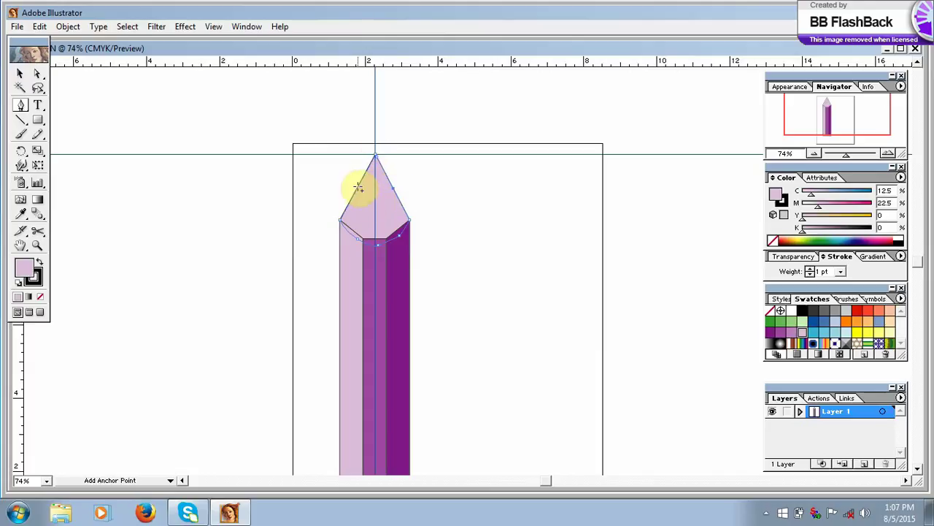
{"action": "left_click", "coordinate": [357, 186]}
{"action": "left_click", "coordinate": [363, 181]}
{"action": "key", "text": "ctrl+z"}
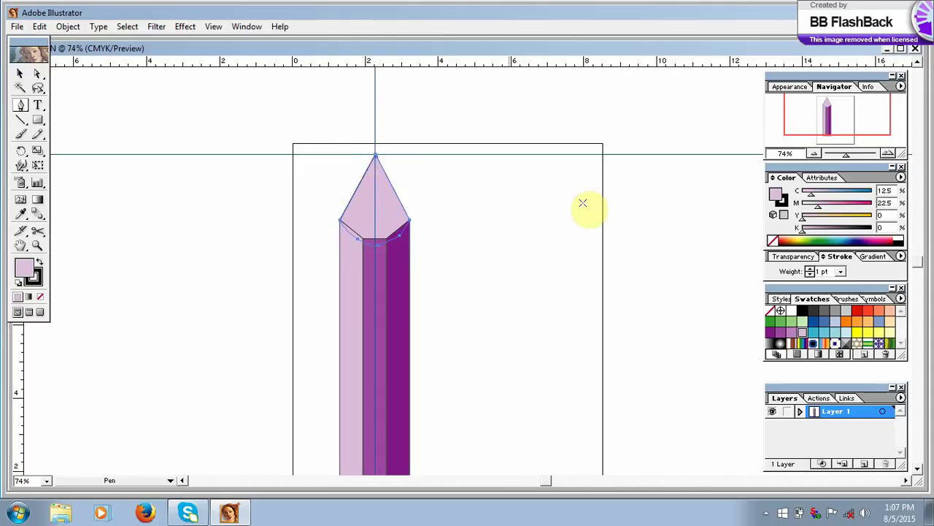
Try filling the pencil tip with the 40 % black gray swatch and undo the fill.
{"action": "left_click", "coordinate": [836, 316]}
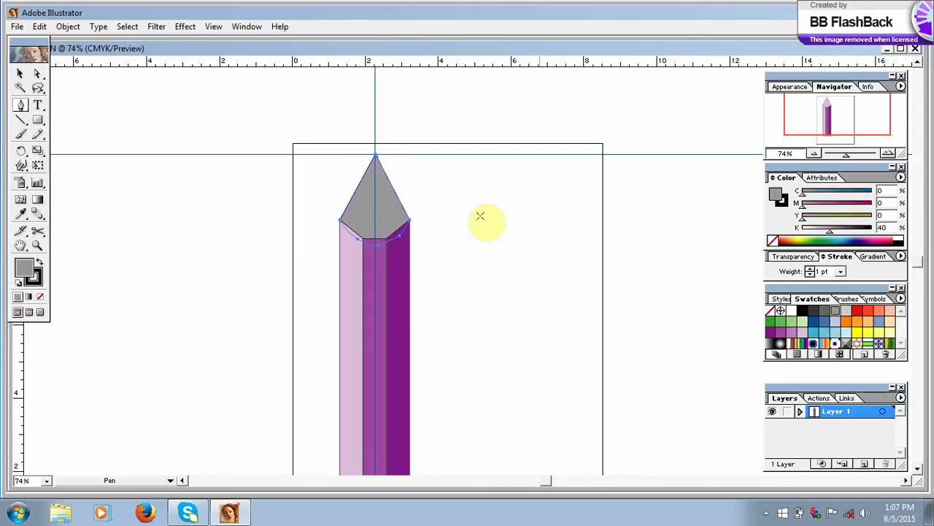
{"action": "key", "text": "ctrl+z"}
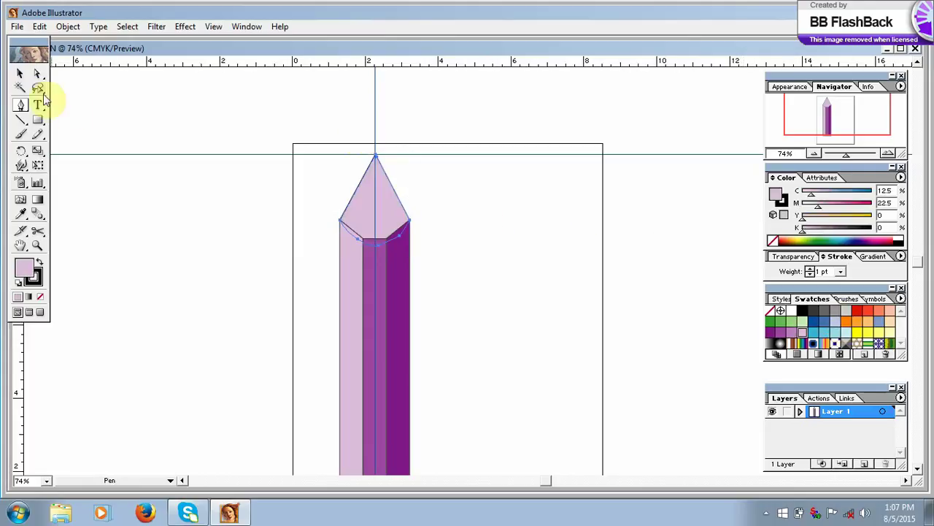
Deselect the pencil tip, fill the middle rectangle with the 40 % black gray swatch and make that gray the current fill.
{"action": "left_click", "coordinate": [20, 73]}
{"action": "left_click", "coordinate": [111, 107]}
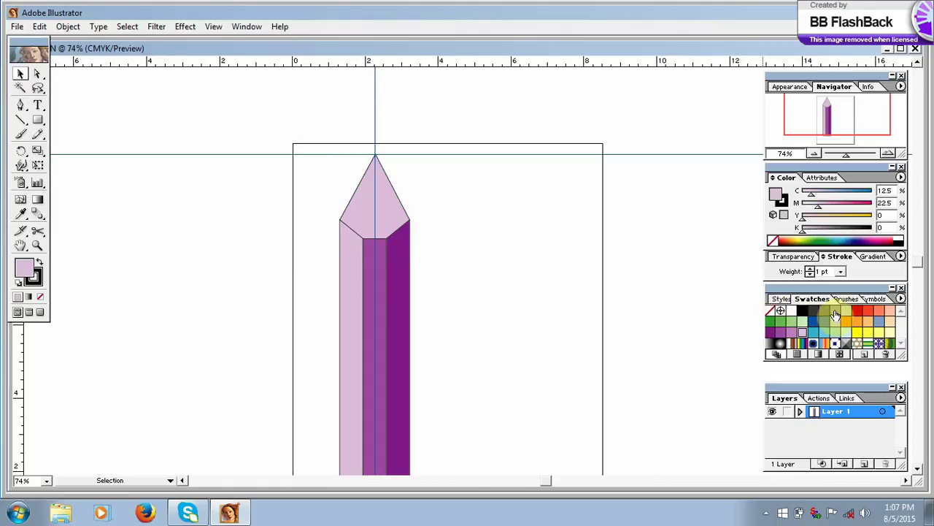
{"action": "left_click_drag", "start_coordinate": [836, 315], "coordinate": [370, 268]}
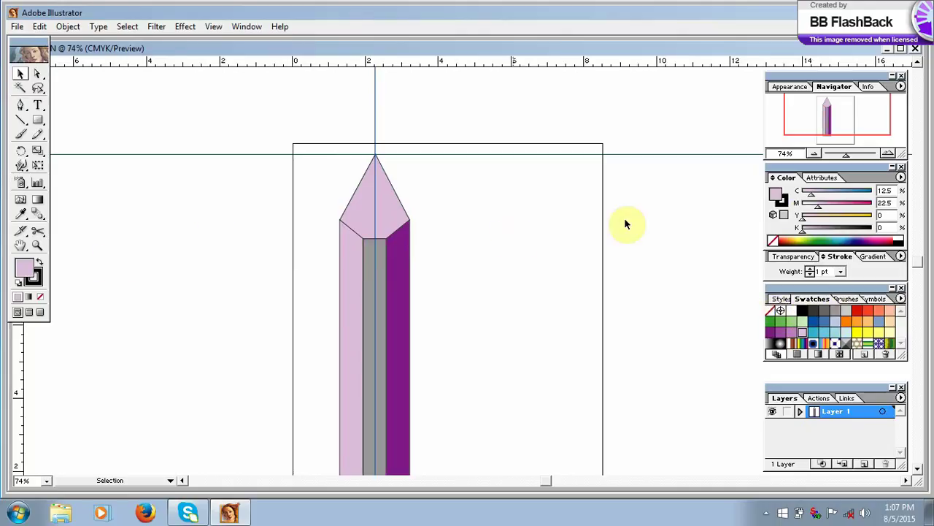
{"action": "left_click", "coordinate": [835, 312]}
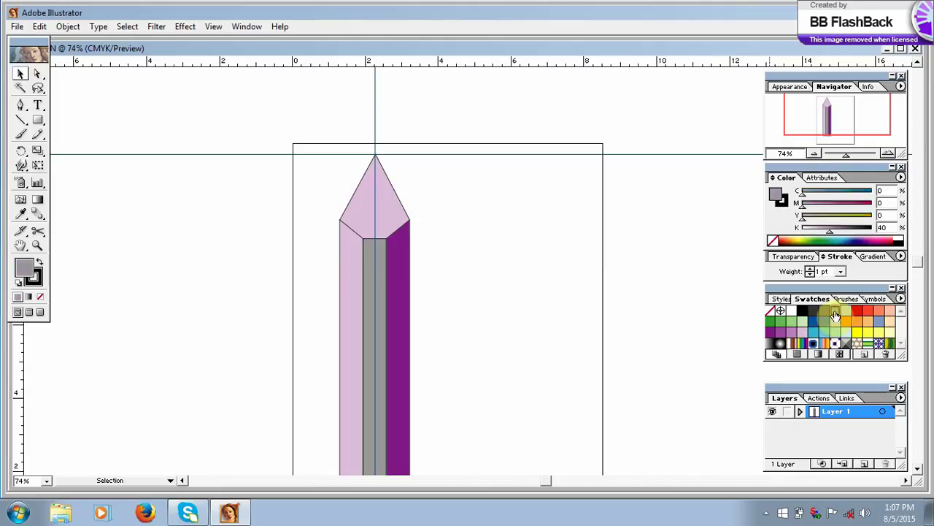
Try drawing a curved-base lead shape at the pencil tip's apex with the Pen tool and undo it.
{"action": "left_click", "coordinate": [21, 104]}
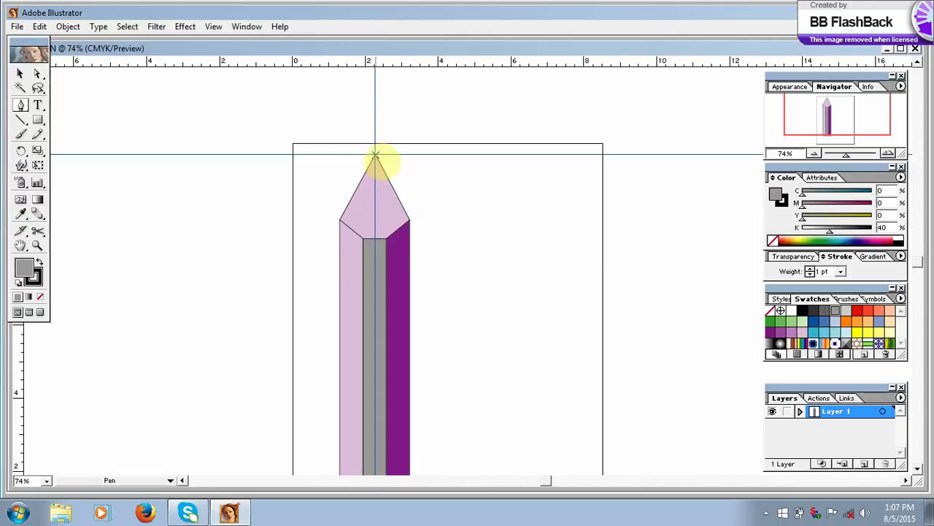
{"action": "left_click", "coordinate": [392, 187]}
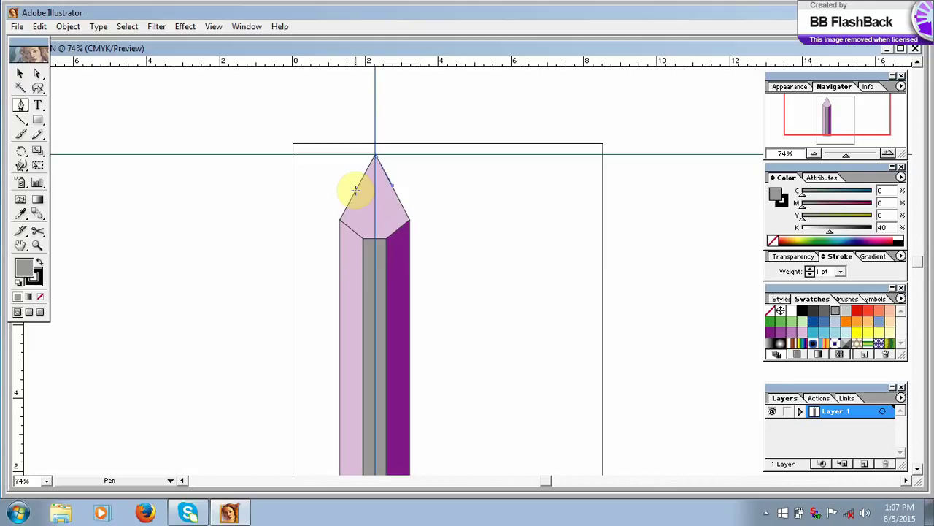
{"action": "left_click_drag", "start_coordinate": [355, 190], "coordinate": [353, 171]}
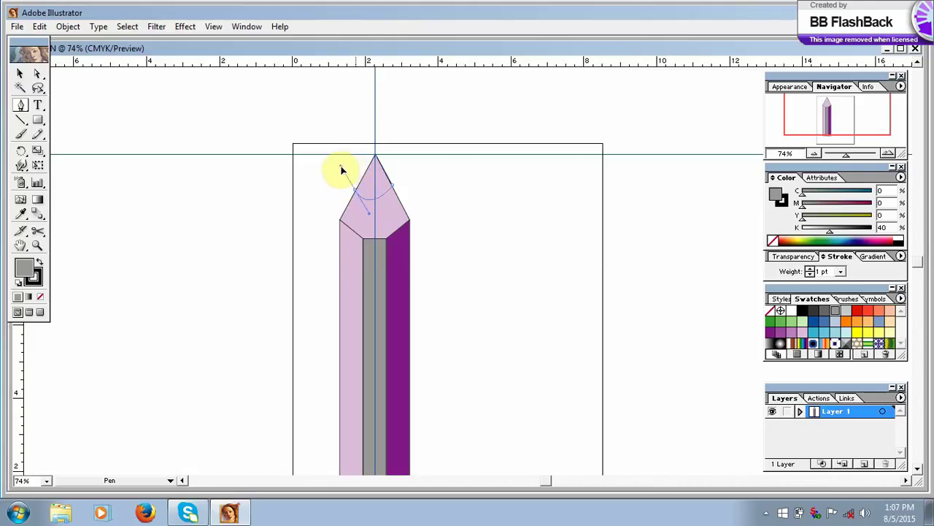
{"action": "left_click_drag", "start_coordinate": [341, 169], "coordinate": [340, 167]}
{"action": "left_click", "coordinate": [375, 155]}
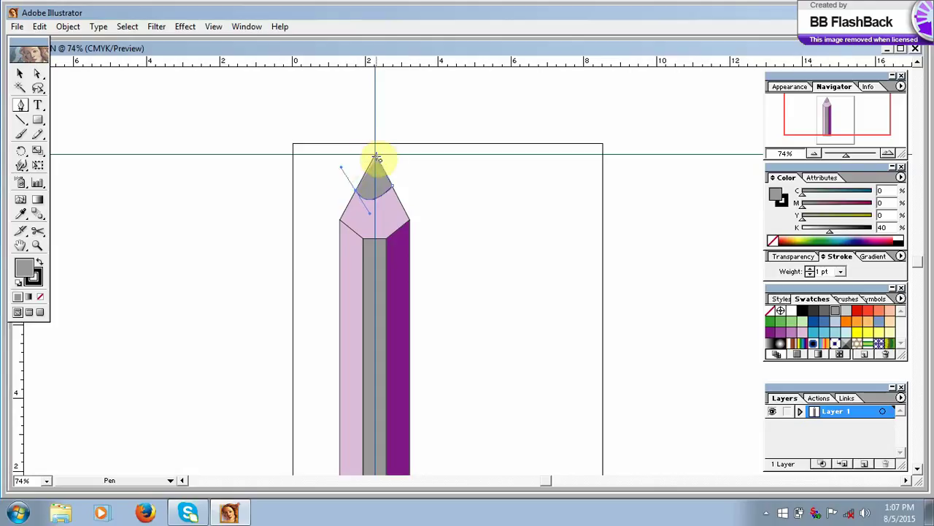
{"action": "left_click", "coordinate": [375, 157]}
{"action": "key", "text": "ctrl"}
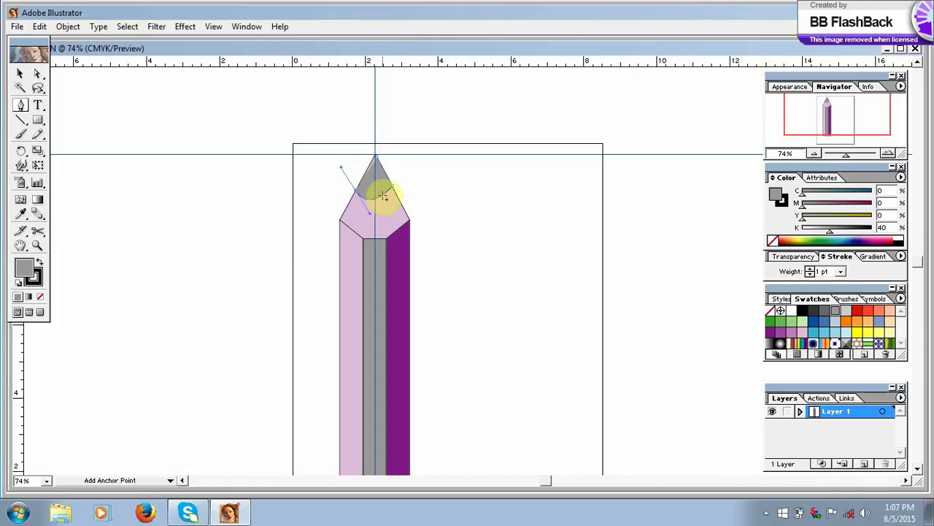
{"action": "key", "text": "ctrl+z"}
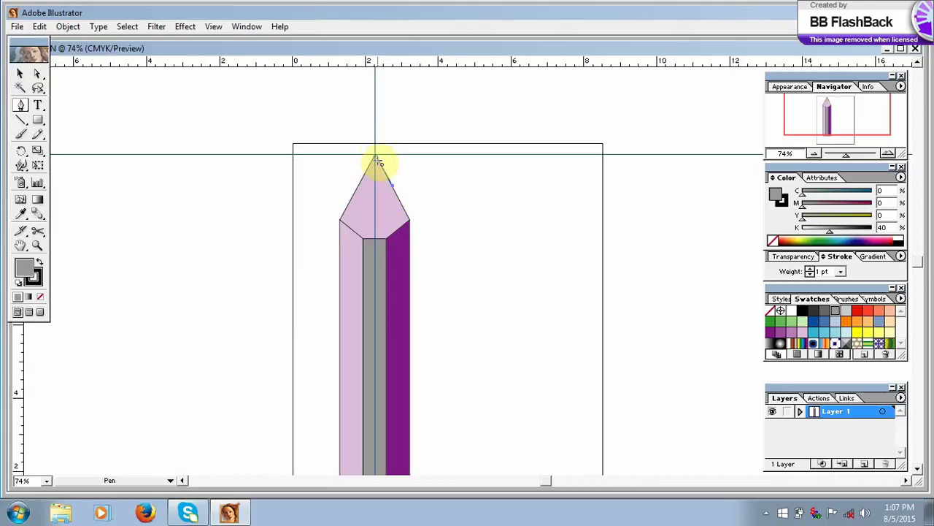
Draw the gray lead as a closed Pen path at the tip's apex, with a curved base and a corner point on its left side.
{"action": "left_click", "coordinate": [393, 186]}
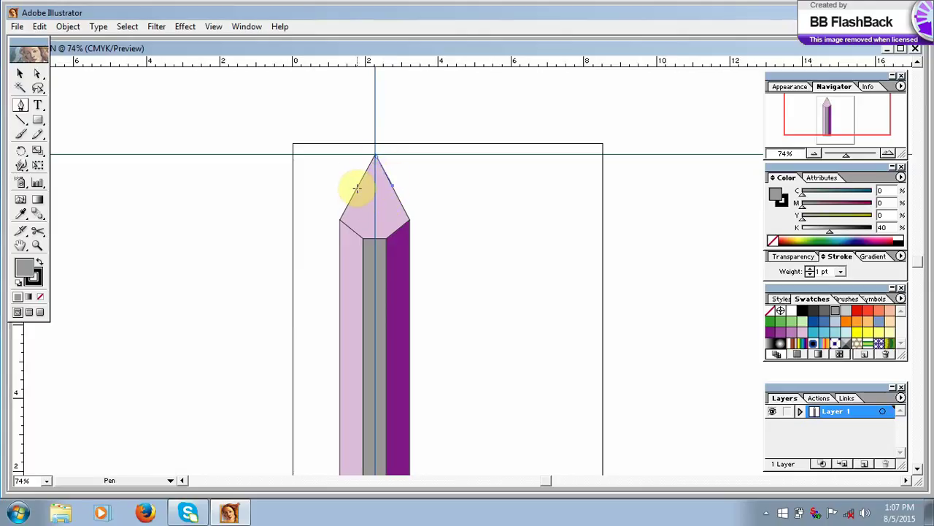
{"action": "left_click_drag", "start_coordinate": [358, 189], "coordinate": [347, 156]}
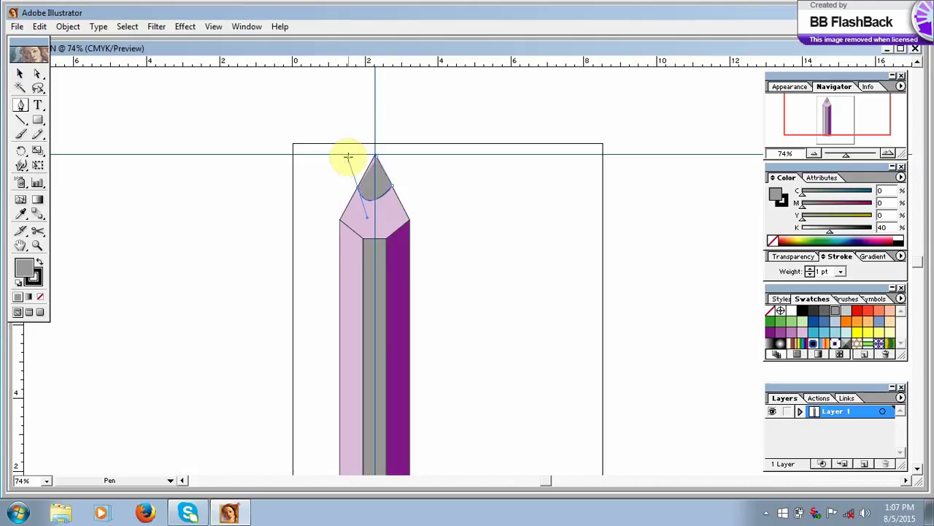
{"action": "key", "text": "alt"}
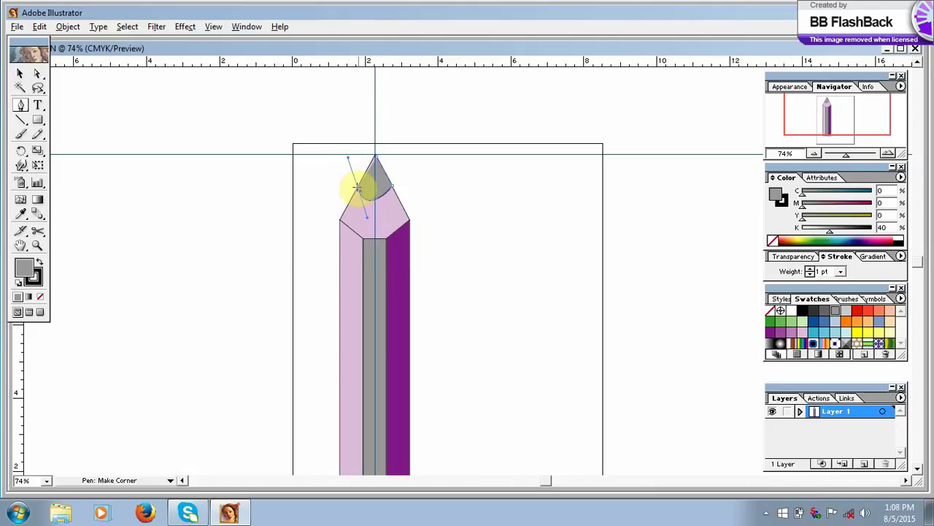
{"action": "left_click", "coordinate": [358, 189]}
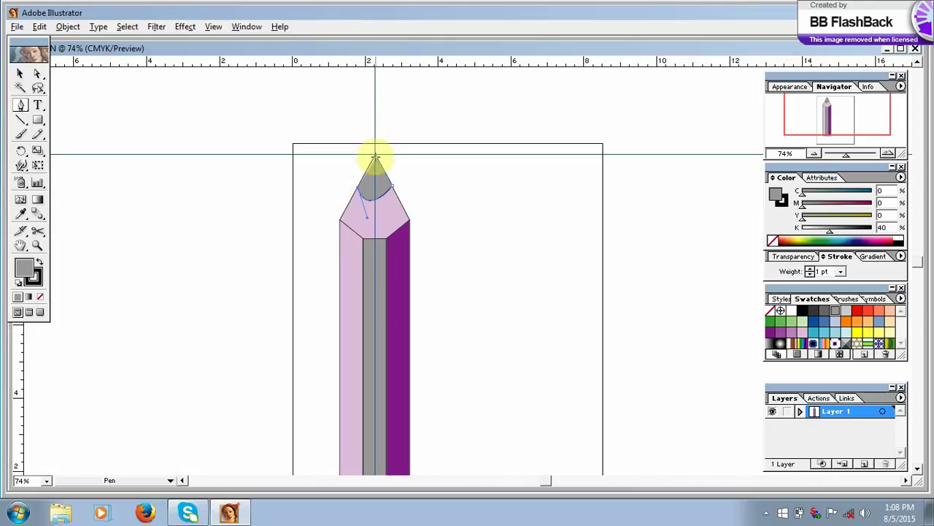
{"action": "left_click", "coordinate": [376, 157]}
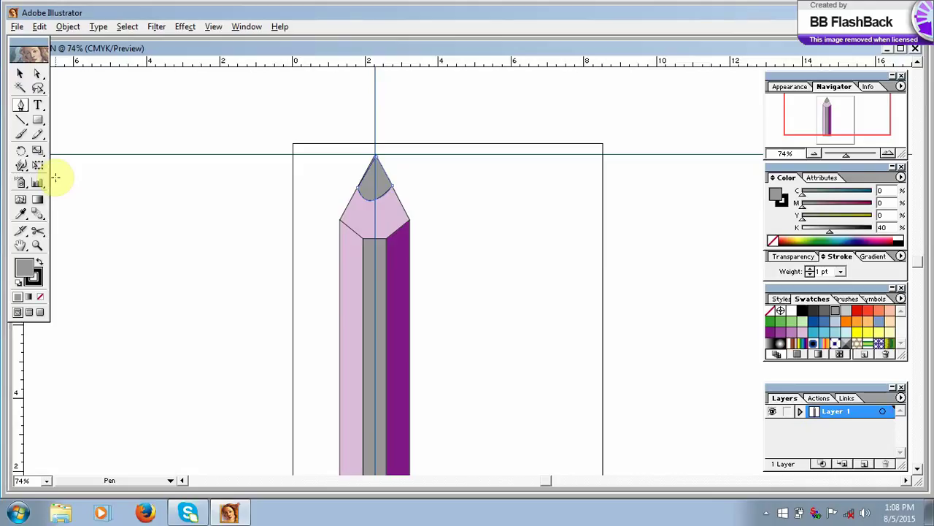
Fill the middle rectangle with the medium light purple swatch (C 25, M 45) and deselect it.
{"action": "left_click", "coordinate": [20, 73]}
{"action": "left_click", "coordinate": [372, 268]}
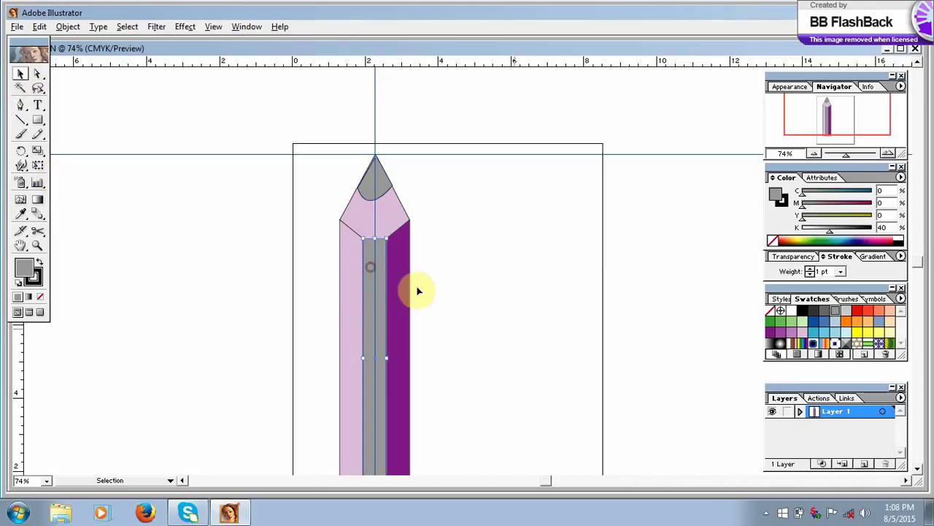
{"action": "left_click", "coordinate": [781, 333]}
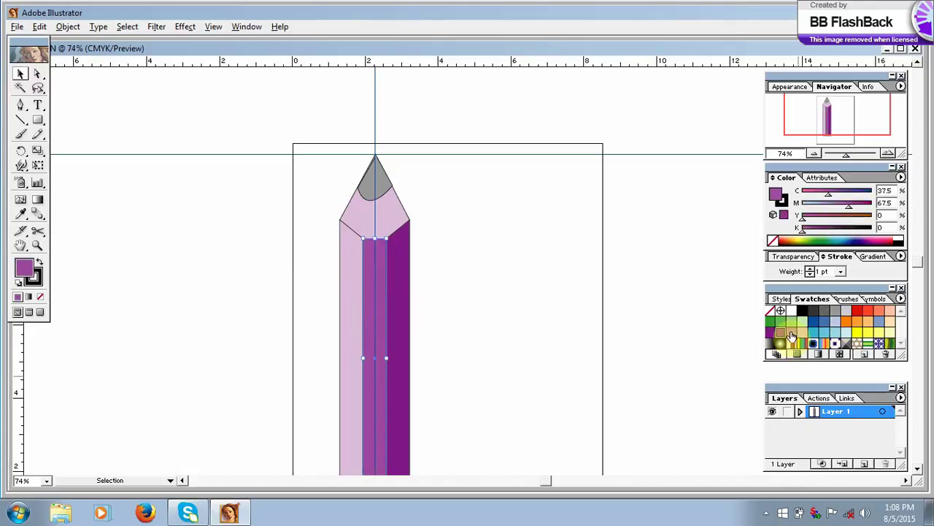
{"action": "left_click", "coordinate": [792, 334]}
{"action": "left_click", "coordinate": [512, 270]}
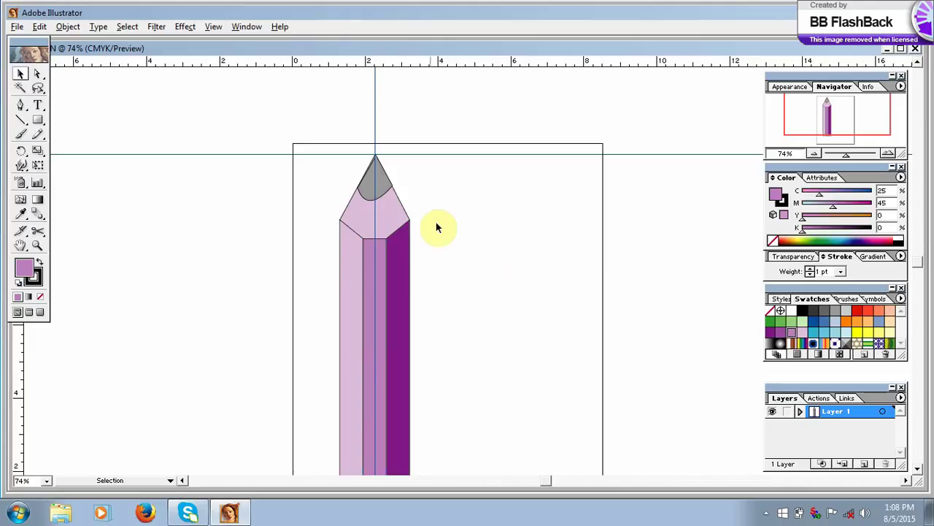
Fill the pencil-tip shape behind the lead with the pale yellow swatch (Y 25) and deselect it.
{"action": "left_click", "coordinate": [395, 219]}
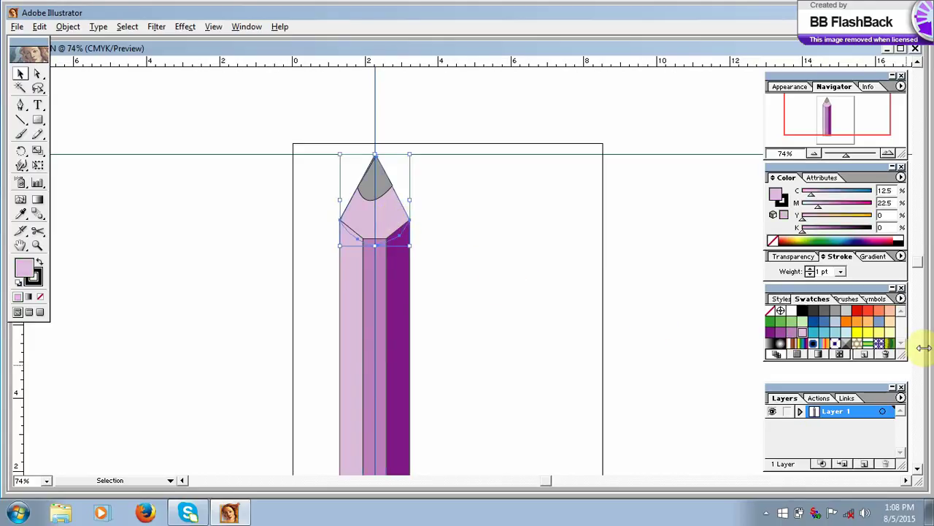
{"action": "left_click", "coordinate": [890, 334]}
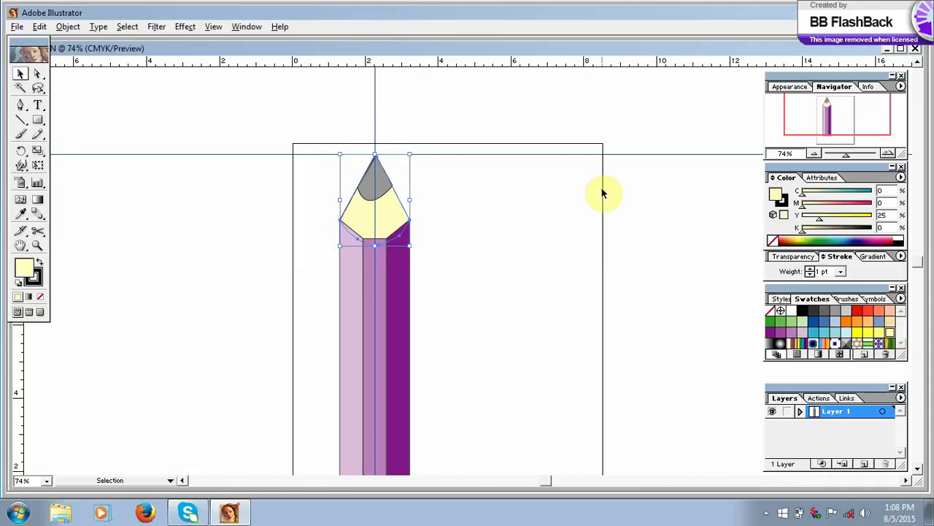
{"action": "left_click", "coordinate": [567, 198]}
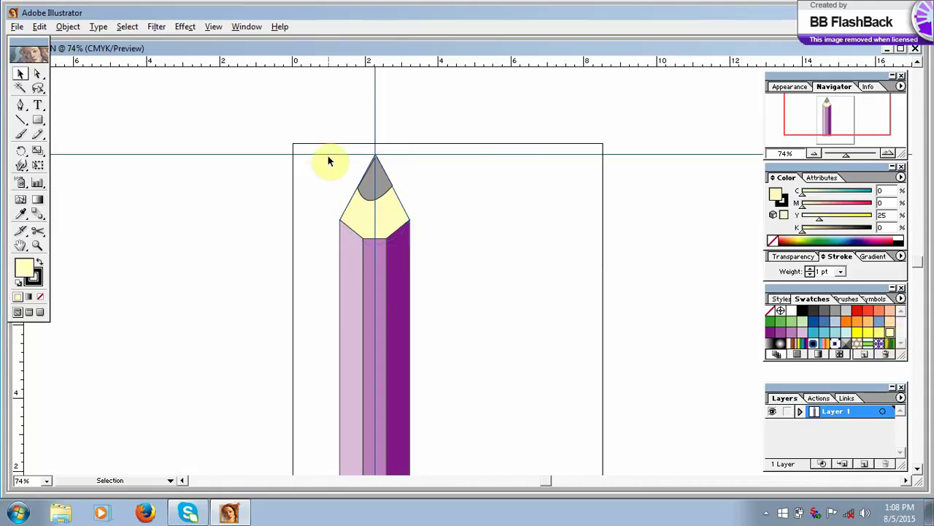
Select the lead, tip and all three rectangles and group them into one pencil.
{"action": "mouse_move", "coordinate": [328, 157]}
{"action": "left_mouse_down"}
{"action": "mouse_move", "coordinate": [399, 272]}
{"action": "mouse_move", "coordinate": [432, 292]}
{"action": "mouse_move", "coordinate": [419, 294]}
{"action": "mouse_move", "coordinate": [422, 346]}
{"action": "left_mouse_up"}
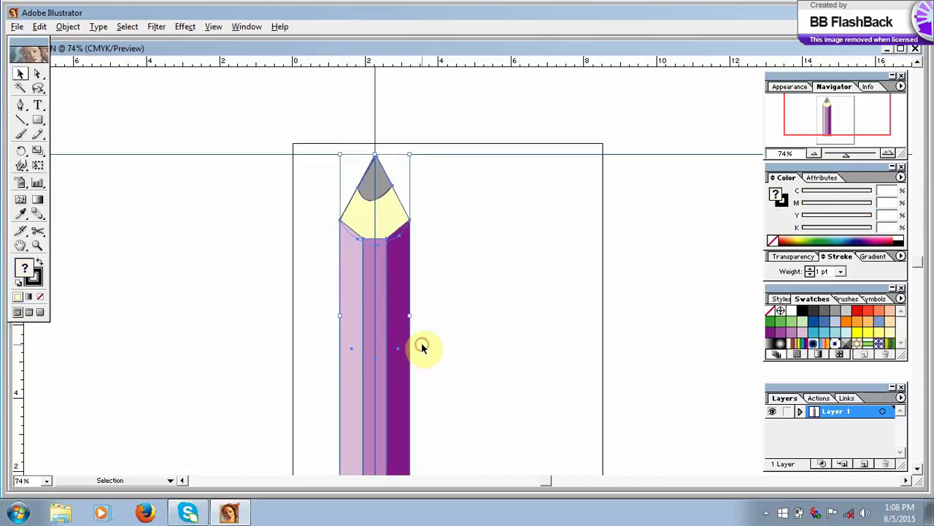
{"action": "right_click", "coordinate": [351, 313]}
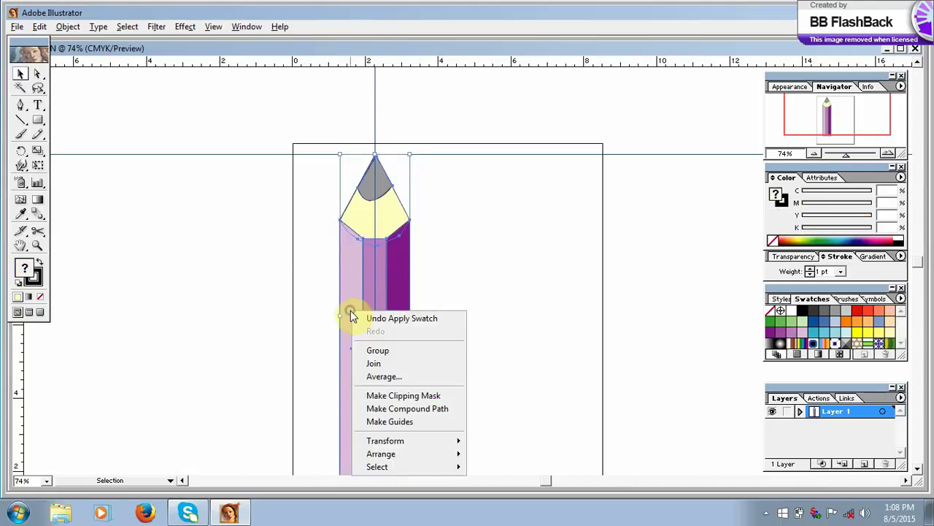
{"action": "left_click", "coordinate": [379, 348]}
{"action": "mouse_move", "coordinate": [601, 285]}
{"action": "left_mouse_down"}
{"action": "mouse_move", "coordinate": [426, 265]}
{"action": "mouse_move", "coordinate": [475, 302]}
{"action": "left_mouse_up"}
Move the grouped pencil to the right of the vertical guide, near the horizontal centre of the page.
{"action": "mouse_move", "coordinate": [365, 275]}
{"action": "left_mouse_down"}
{"action": "mouse_move", "coordinate": [409, 277]}
{"action": "mouse_move", "coordinate": [369, 285]}
{"action": "mouse_move", "coordinate": [417, 276]}
{"action": "left_mouse_up"}
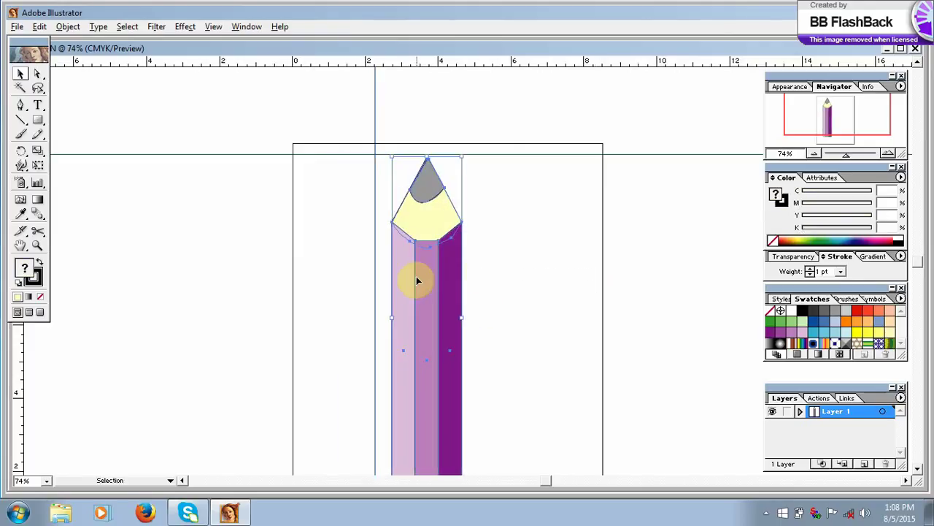
{"action": "key", "text": "space"}
{"action": "left_click_drag", "start_coordinate": [484, 270], "coordinate": [486, 175]}
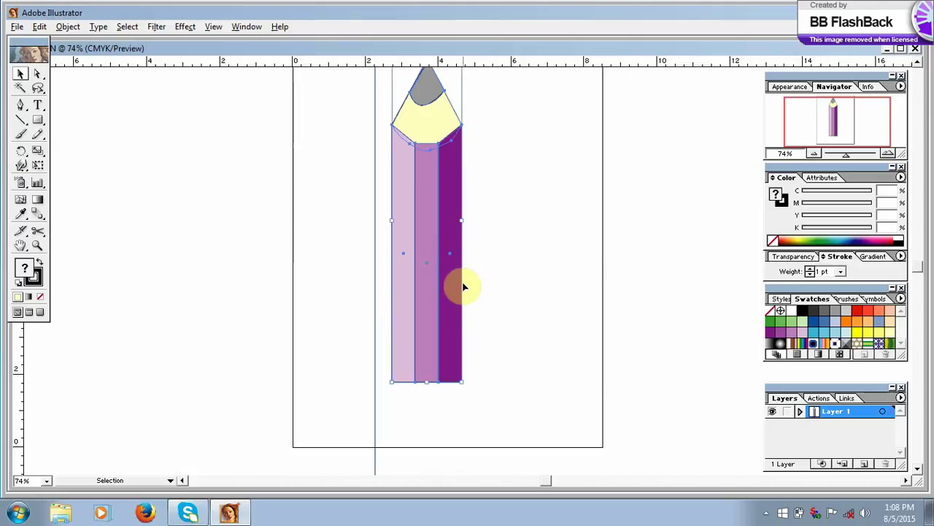
{"action": "mouse_move", "coordinate": [422, 311]}
{"action": "left_mouse_down"}
{"action": "mouse_move", "coordinate": [484, 327]}
{"action": "mouse_move", "coordinate": [457, 338]}
{"action": "mouse_move", "coordinate": [400, 335]}
{"action": "mouse_move", "coordinate": [435, 324]}
{"action": "left_mouse_up"}
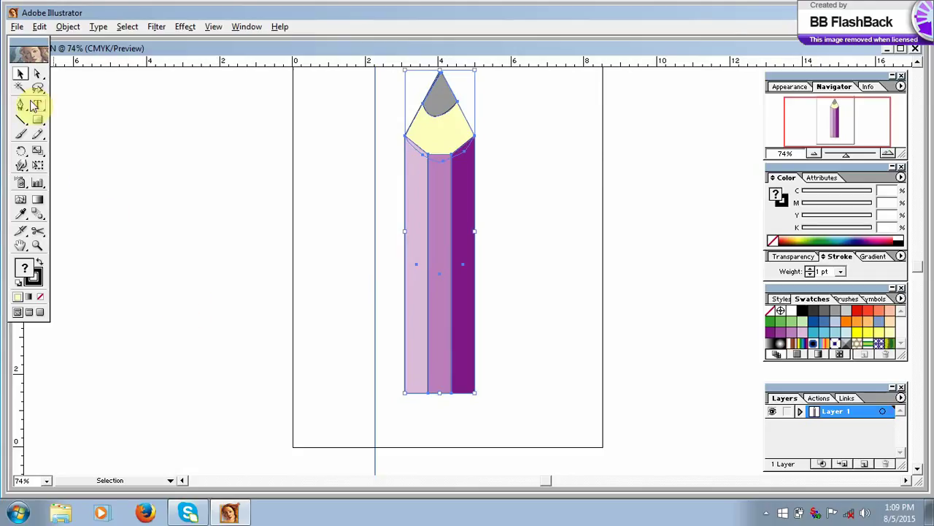
Draw a pale yellow ellipse about 1.97 by 0.58 in over the pencil's bottom edge and nudge it into alignment with the body.
{"action": "left_click_drag", "start_coordinate": [37, 120], "coordinate": [85, 126]}
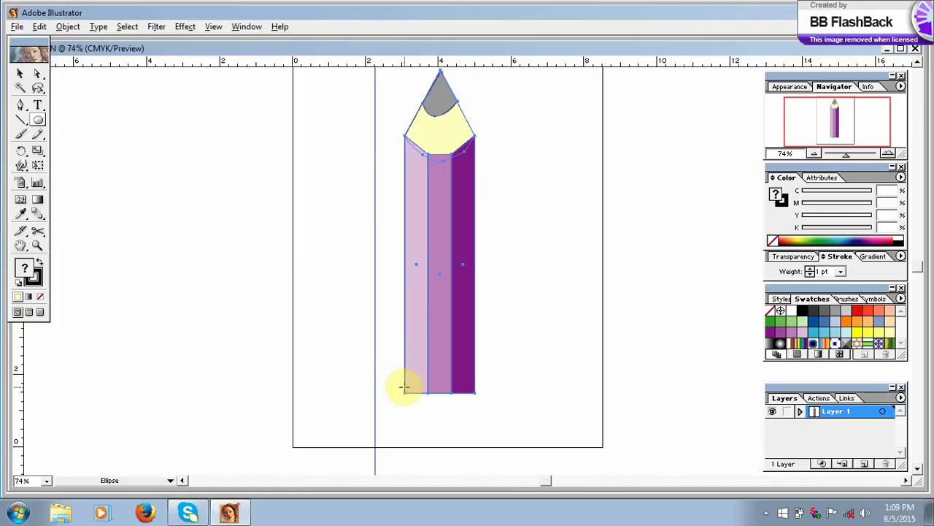
{"action": "mouse_move", "coordinate": [403, 387]}
{"action": "left_mouse_down"}
{"action": "mouse_move", "coordinate": [488, 408]}
{"action": "mouse_move", "coordinate": [477, 409]}
{"action": "left_mouse_up"}
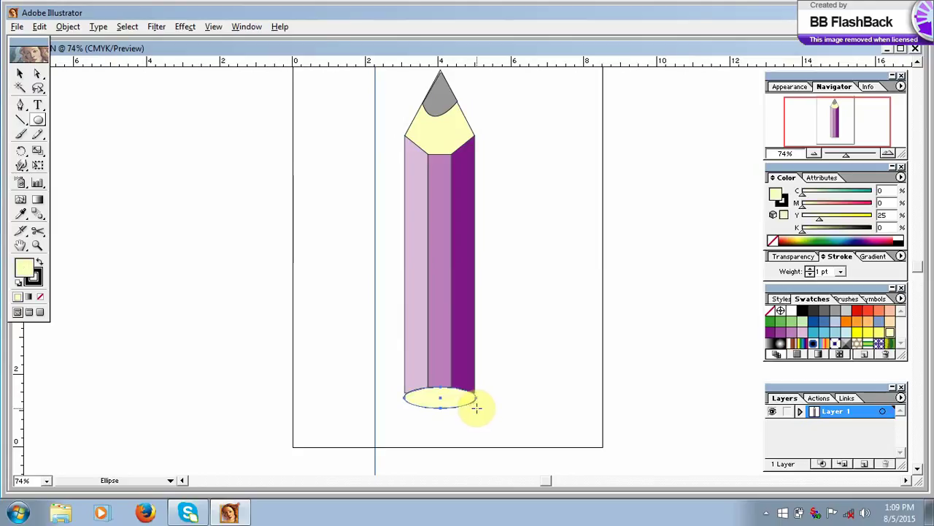
{"action": "key", "text": "Up"}
{"action": "key", "text": "Up"}
{"action": "key", "text": "Up"}
{"action": "key", "text": "Up"}
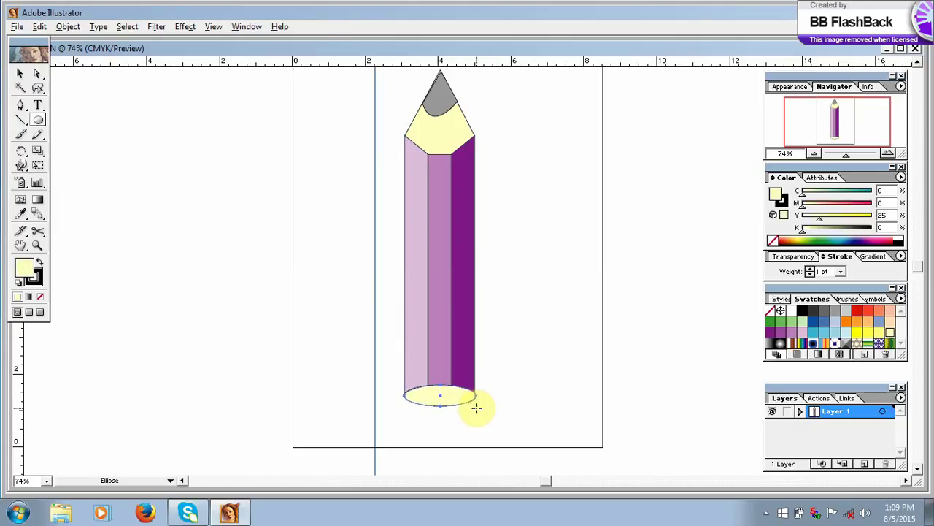
{"action": "key", "text": "Down"}
{"action": "key", "text": "Left"}
{"action": "left_click", "coordinate": [202, 273]}
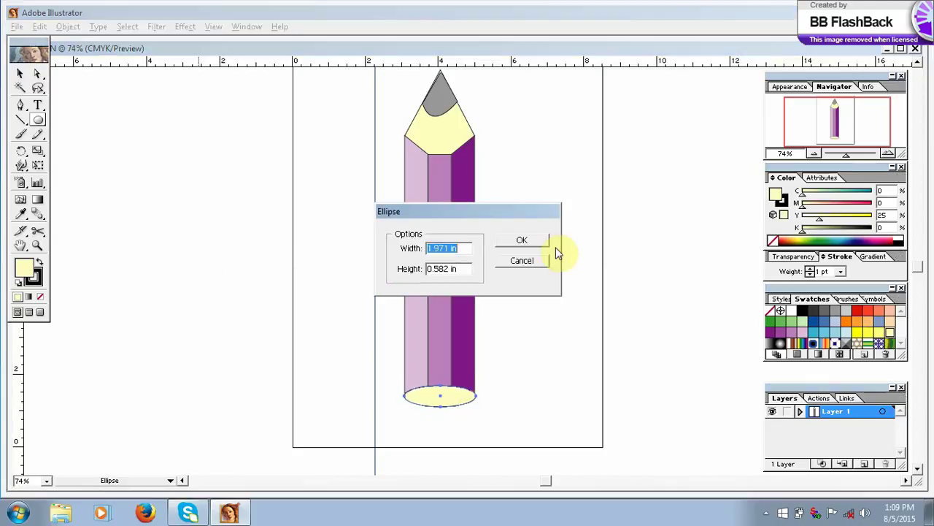
{"action": "left_click", "coordinate": [542, 259]}
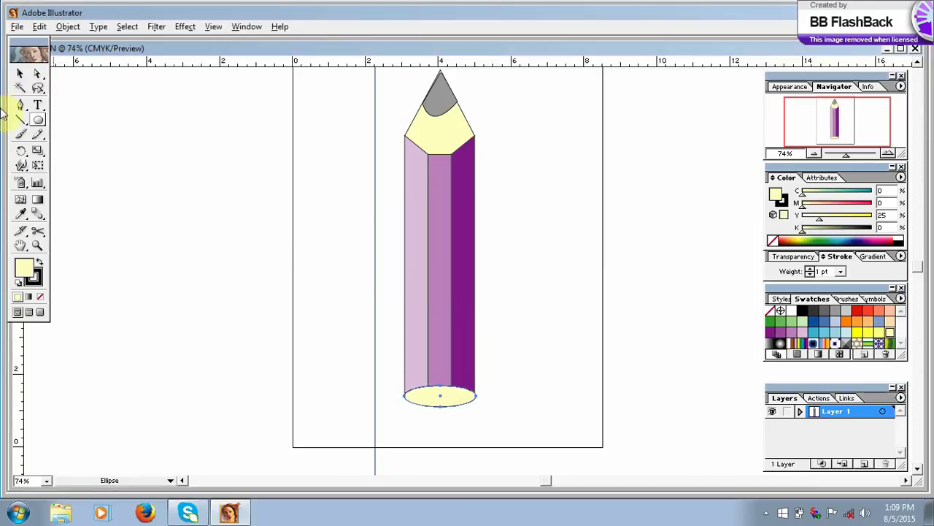
Group the base ellipse with the pencil and move the whole group further right on the page.
{"action": "left_click", "coordinate": [20, 73]}
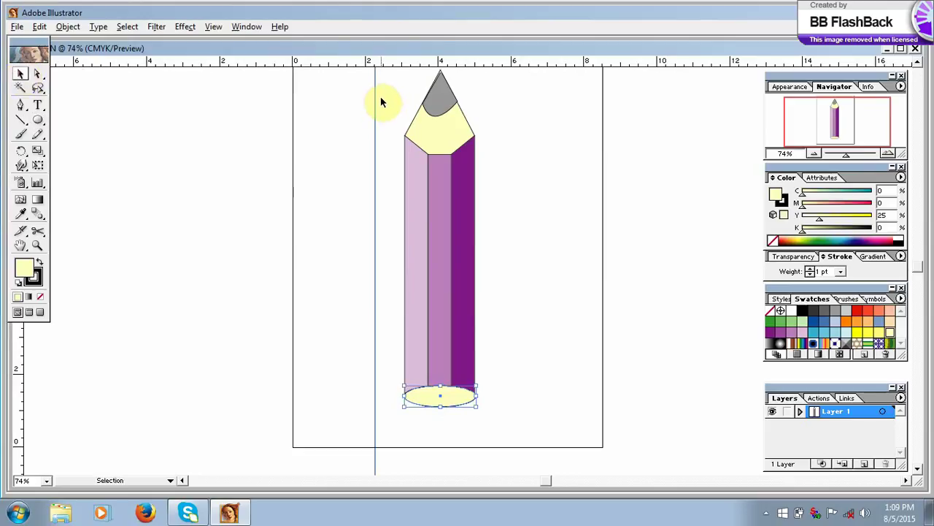
{"action": "mouse_move", "coordinate": [380, 101]}
{"action": "left_mouse_down"}
{"action": "mouse_move", "coordinate": [496, 342]}
{"action": "mouse_move", "coordinate": [499, 410]}
{"action": "left_mouse_up"}
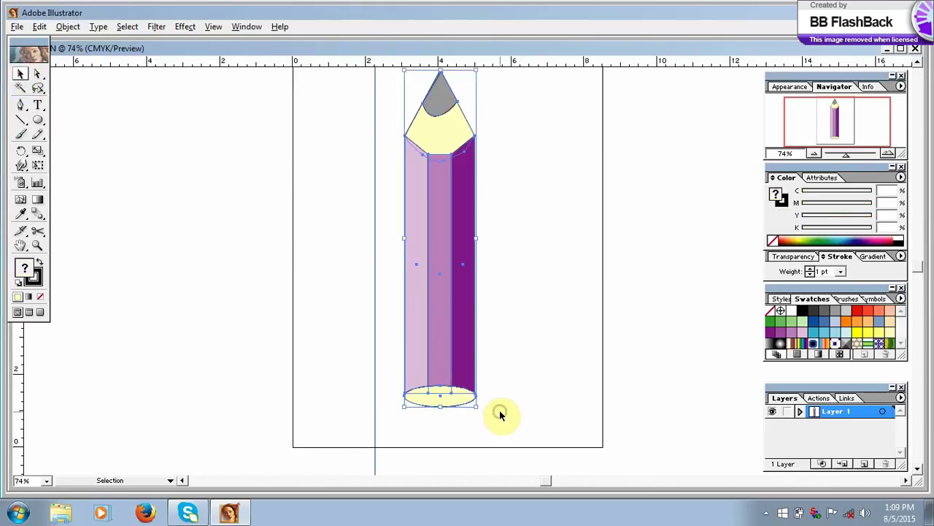
{"action": "right_click", "coordinate": [423, 299]}
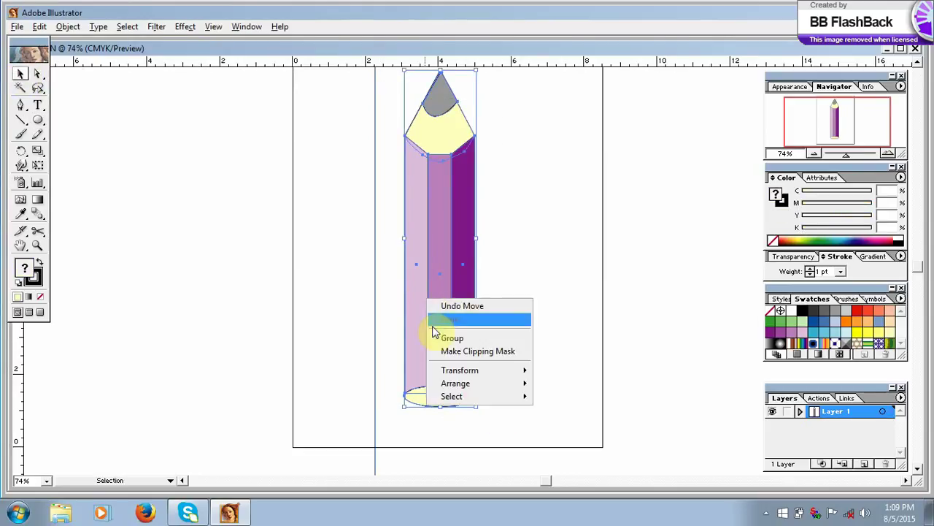
{"action": "left_click", "coordinate": [436, 336]}
{"action": "left_click", "coordinate": [505, 314]}
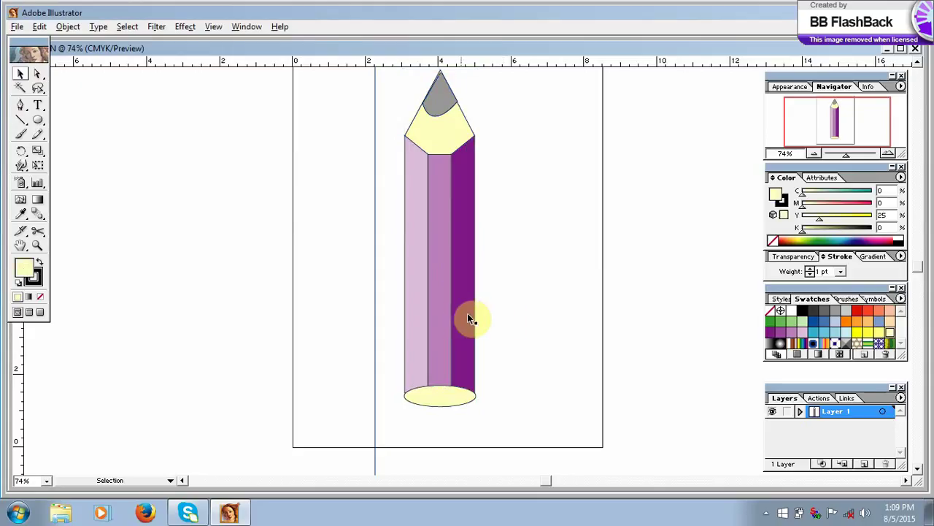
{"action": "mouse_move", "coordinate": [467, 317]}
{"action": "left_mouse_down"}
{"action": "mouse_move", "coordinate": [428, 328]}
{"action": "mouse_move", "coordinate": [494, 327]}
{"action": "mouse_move", "coordinate": [455, 336]}
{"action": "mouse_move", "coordinate": [510, 323]}
{"action": "left_mouse_up"}
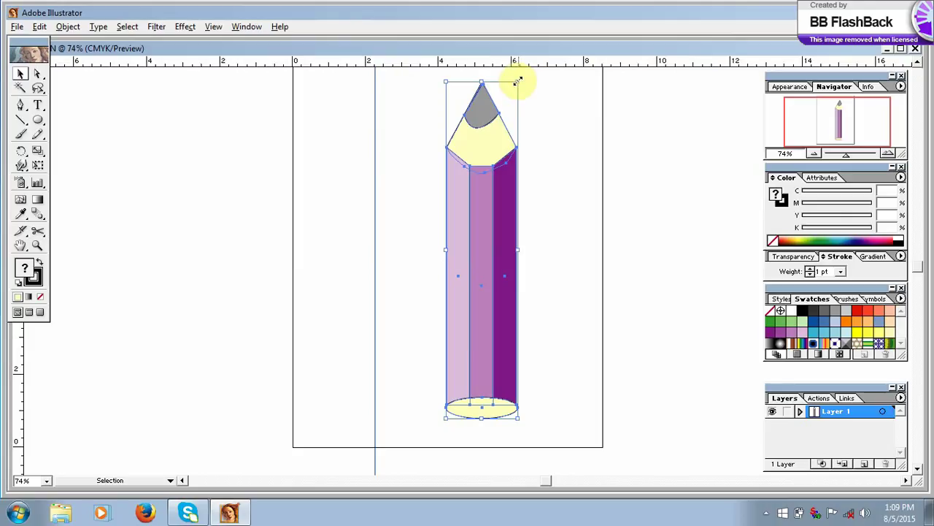
Scale the grouped pencil down to a slimmer shape about 1.1 in wide and 9 in tall.
{"action": "mouse_move", "coordinate": [514, 80]}
{"action": "left_mouse_down"}
{"action": "mouse_move", "coordinate": [511, 132]}
{"action": "mouse_move", "coordinate": [487, 188]}
{"action": "mouse_move", "coordinate": [501, 163]}
{"action": "mouse_move", "coordinate": [499, 139]}
{"action": "left_mouse_up"}
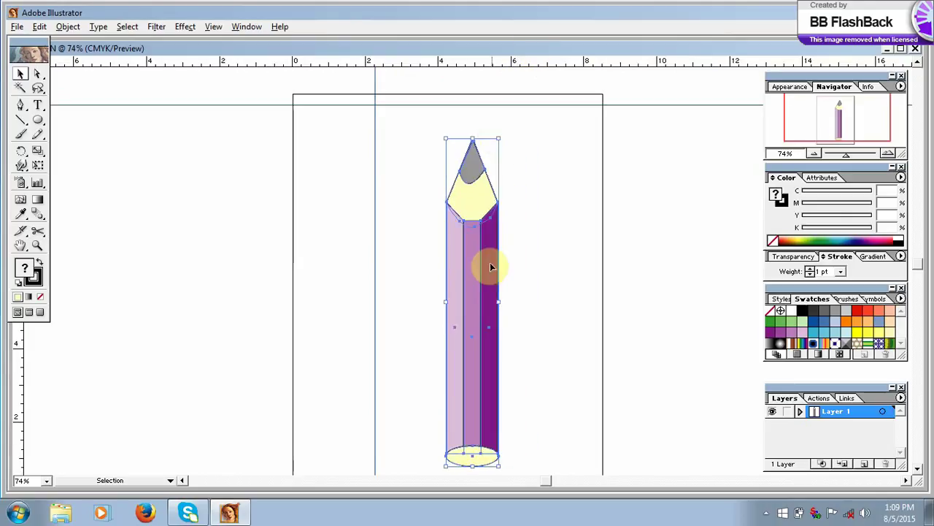
{"action": "mouse_move", "coordinate": [499, 302]}
{"action": "left_mouse_down"}
{"action": "mouse_move", "coordinate": [517, 307]}
{"action": "mouse_move", "coordinate": [497, 302]}
{"action": "left_mouse_up"}
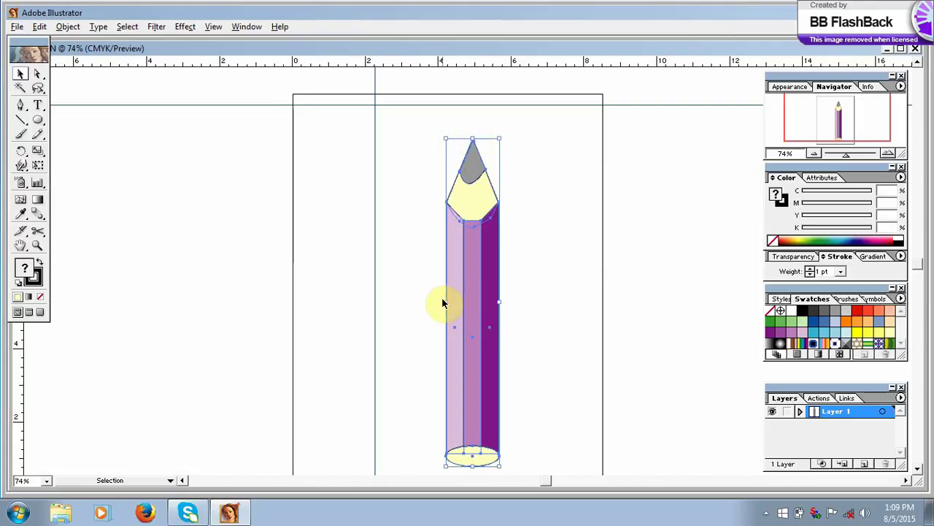
{"action": "mouse_move", "coordinate": [446, 301]}
{"action": "left_mouse_down"}
{"action": "mouse_move", "coordinate": [409, 305]}
{"action": "mouse_move", "coordinate": [458, 312]}
{"action": "left_mouse_up"}
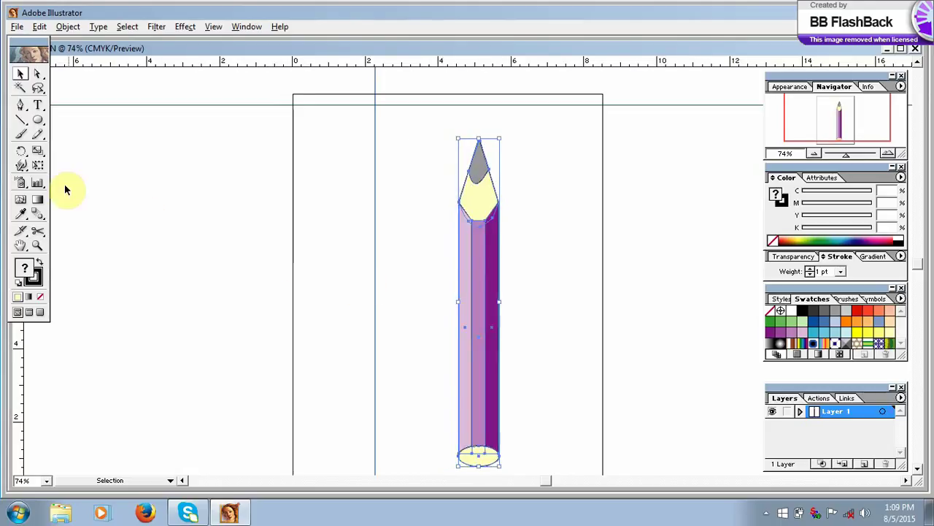
Rotate the pencil about its centre until the tip points down and right, about 24° off vertical, and deselect it.
{"action": "left_click", "coordinate": [22, 152]}
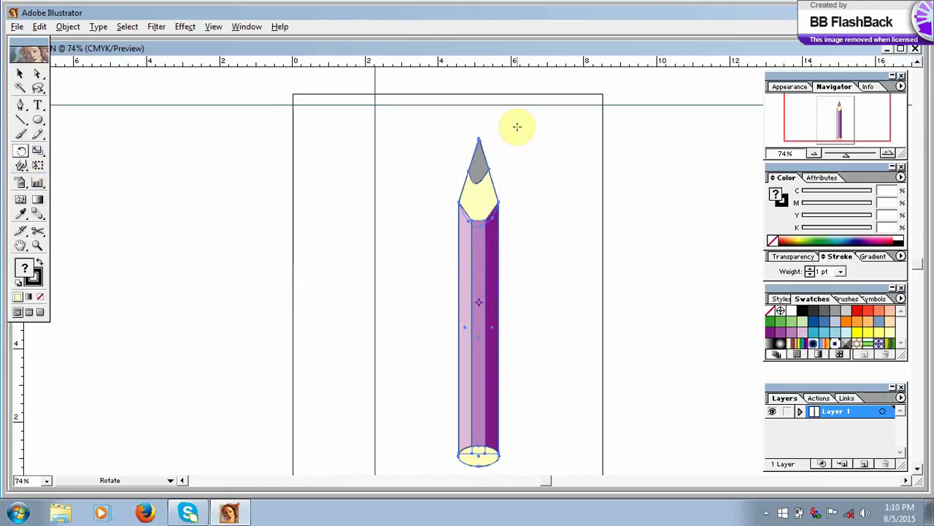
{"action": "mouse_move", "coordinate": [516, 128]}
{"action": "left_mouse_down"}
{"action": "mouse_move", "coordinate": [426, 188]}
{"action": "mouse_move", "coordinate": [424, 353]}
{"action": "mouse_move", "coordinate": [469, 150]}
{"action": "mouse_move", "coordinate": [417, 203]}
{"action": "mouse_move", "coordinate": [398, 377]}
{"action": "mouse_move", "coordinate": [515, 229]}
{"action": "mouse_move", "coordinate": [515, 299]}
{"action": "mouse_move", "coordinate": [499, 385]}
{"action": "mouse_move", "coordinate": [506, 448]}
{"action": "left_mouse_up"}
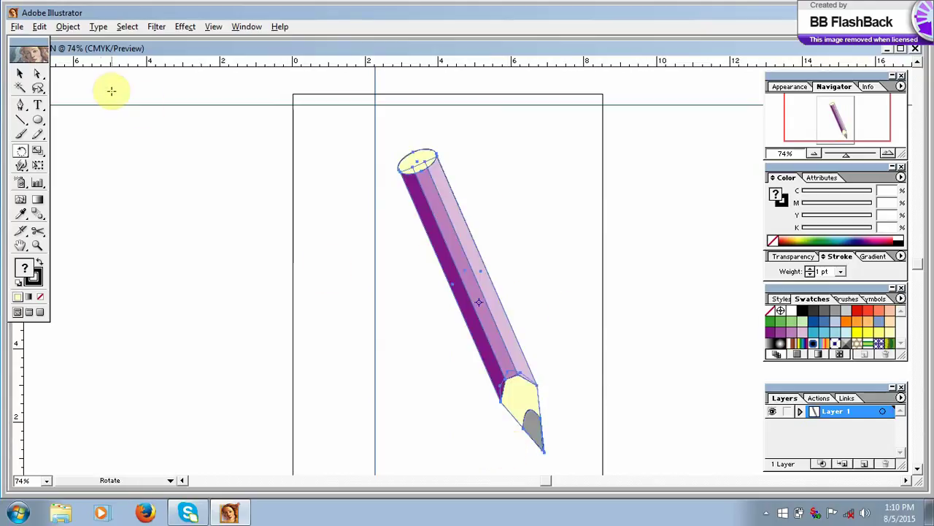
{"action": "left_click", "coordinate": [20, 74]}
{"action": "left_click", "coordinate": [112, 161]}
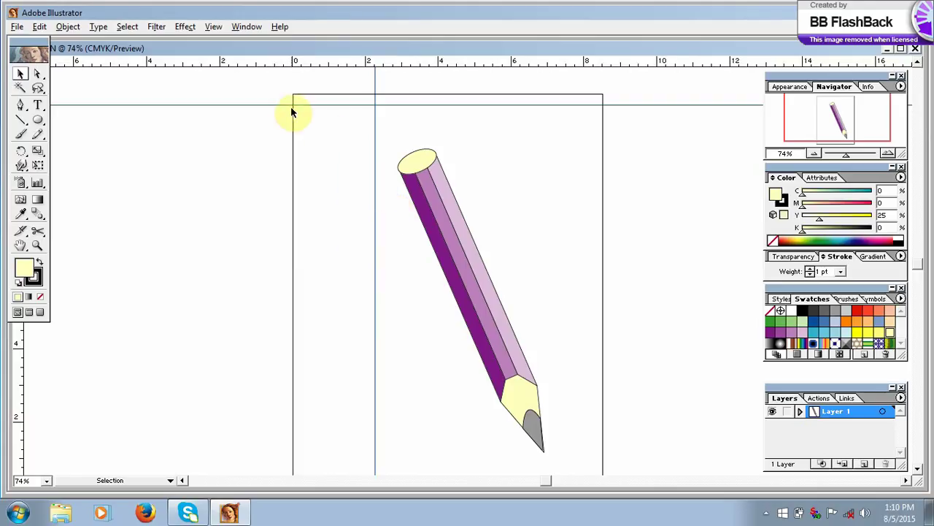
Clear all guides from the document.
{"action": "left_click", "coordinate": [212, 26]}
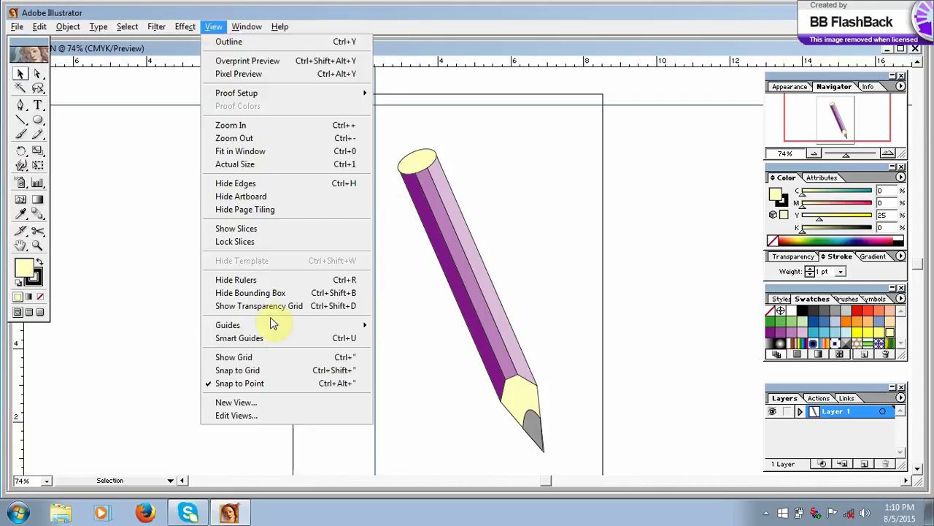
{"action": "mouse_move", "coordinate": [276, 328]}
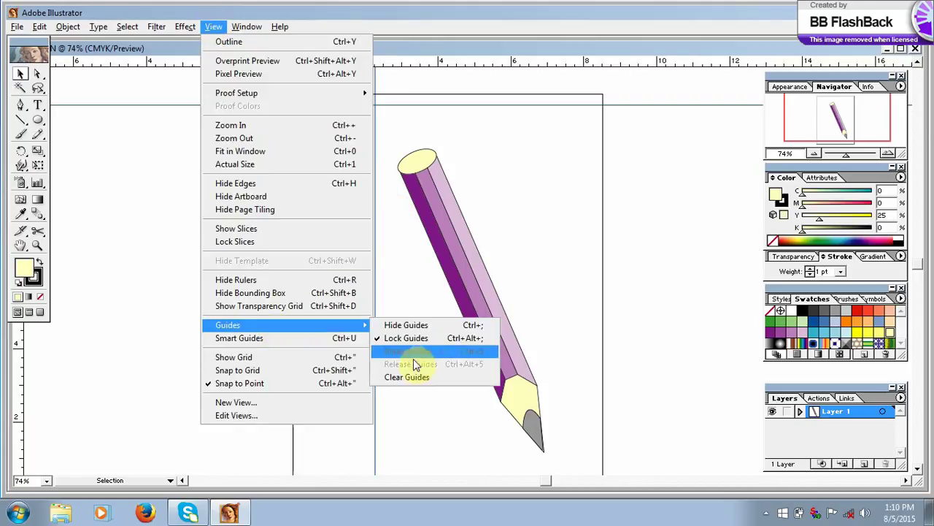
{"action": "left_click", "coordinate": [409, 381]}
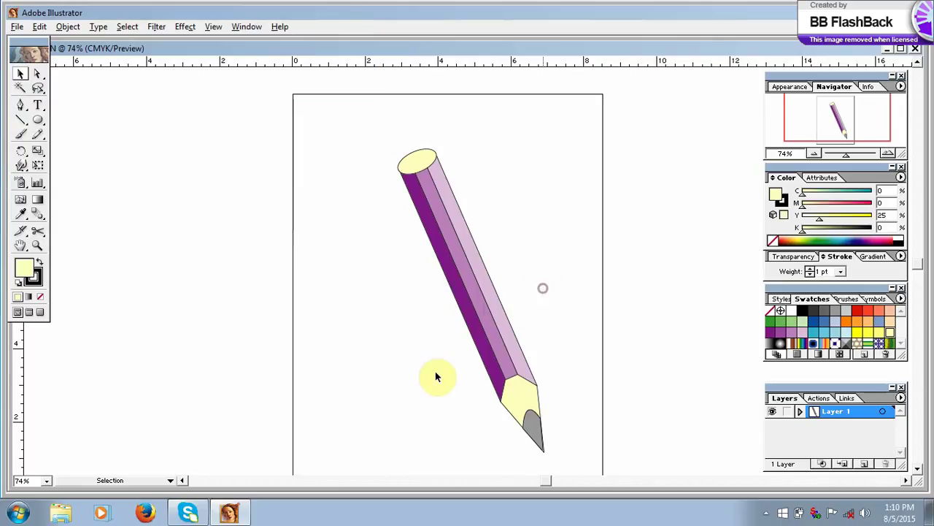
Move the tilted pencil toward the left side of the page and place a duplicate to its right.
{"action": "left_click", "coordinate": [476, 344]}
{"action": "left_click_drag", "start_coordinate": [482, 338], "coordinate": [426, 332]}
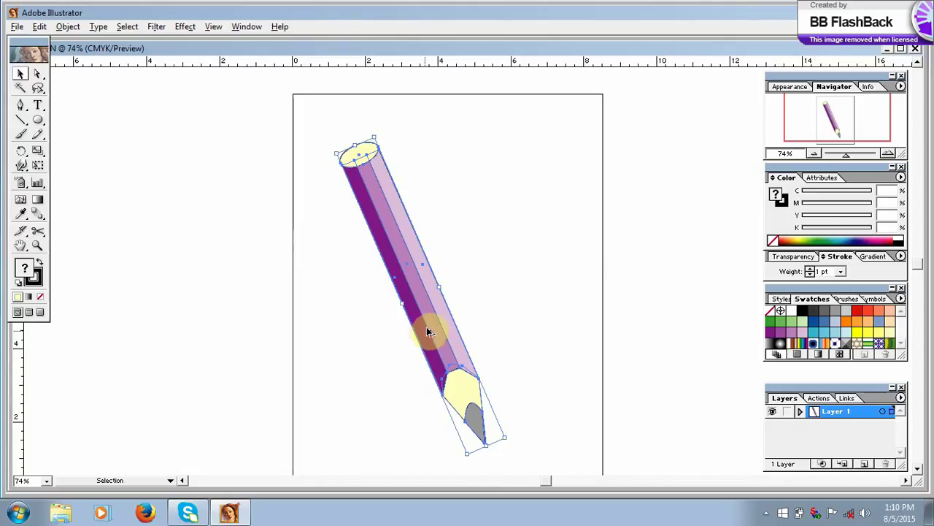
{"action": "mouse_move", "coordinate": [435, 315]}
{"action": "left_mouse_down"}
{"action": "mouse_move", "coordinate": [479, 290]}
{"action": "mouse_move", "coordinate": [503, 309]}
{"action": "mouse_move", "coordinate": [493, 307]}
{"action": "left_mouse_up"}
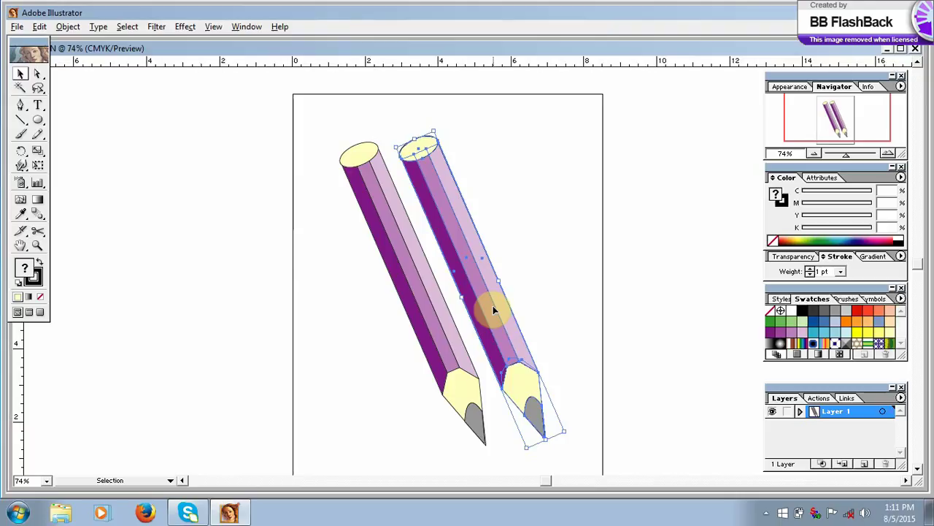
Duplicate the right pencil and nudge the copy left past the first one until it overlaps the page's left edge.
{"action": "key", "text": "Left"}
{"action": "key", "text": "Left"}
{"action": "key", "text": "Left"}
{"action": "key", "text": "Left"}
{"action": "key", "text": "Left"}
{"action": "key", "text": "Left"}
{"action": "key", "text": "Left"}
{"action": "key", "text": "Left"}
{"action": "key", "text": "Left"}
{"action": "key", "text": "Left"}
{"action": "key", "text": "Left"}
{"action": "key", "text": "Left"}
{"action": "key", "text": "Left"}
{"action": "key", "text": "Left"}
{"action": "key", "text": "Left"}
{"action": "key", "text": "Left"}
{"action": "key", "text": "Left"}
{"action": "key", "text": "Left"}
{"action": "key", "text": "Left"}
{"action": "key", "text": "Left"}
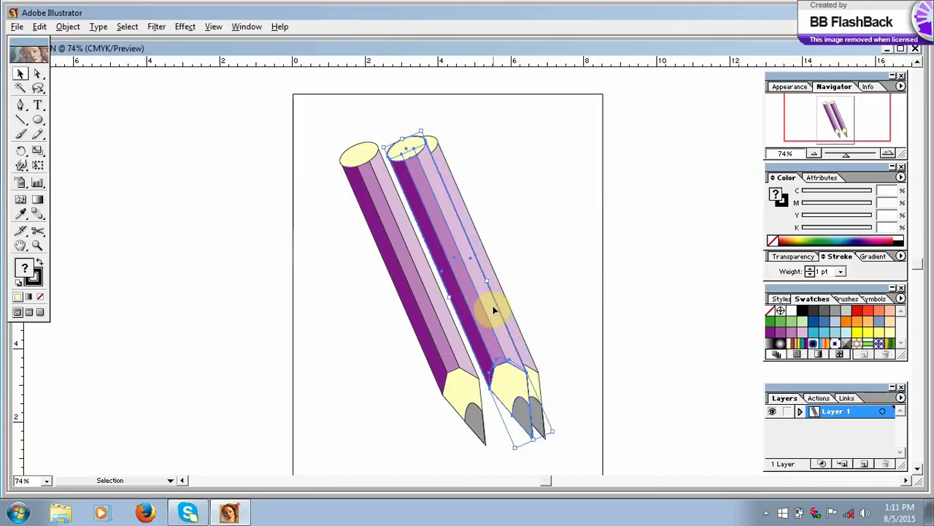
{"action": "key", "text": "Left"}
{"action": "key", "text": "Left"}
{"action": "key", "text": "Left"}
{"action": "key", "text": "Left"}
{"action": "key", "text": "Left"}
{"action": "key", "text": "Left"}
{"action": "key", "text": "Left"}
{"action": "key", "text": "Left"}
{"action": "key", "text": "Left"}
{"action": "key", "text": "Left"}
{"action": "key", "text": "Left"}
{"action": "key", "text": "Left"}
{"action": "key", "text": "Left"}
{"action": "key", "text": "Left"}
{"action": "key", "text": "Left"}
{"action": "key", "text": "Left"}
{"action": "key", "text": "Left"}
{"action": "key", "text": "Left"}
{"action": "key", "text": "Left"}
{"action": "key", "text": "Left"}
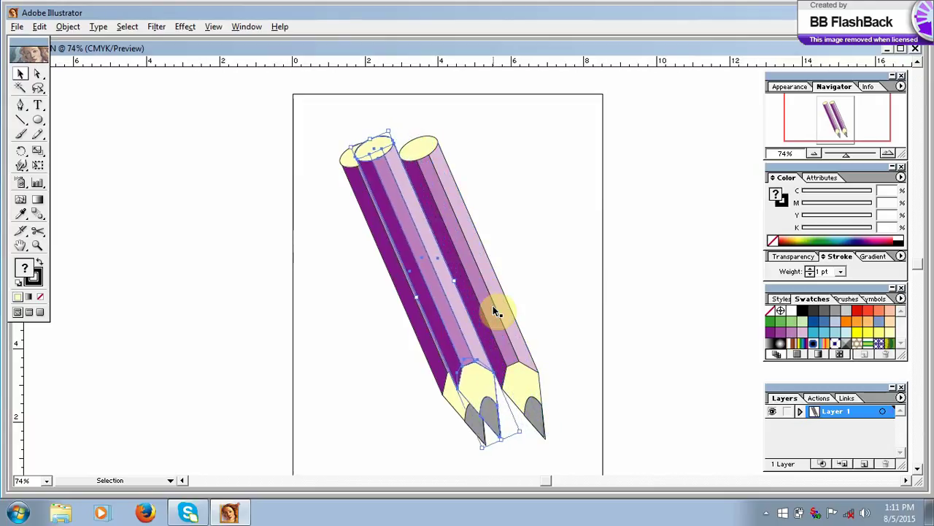
{"action": "key", "text": "Left"}
{"action": "key", "text": "Left"}
{"action": "key", "text": "Left"}
{"action": "key", "text": "Left"}
{"action": "key", "text": "Left"}
{"action": "key", "text": "Left"}
{"action": "key", "text": "Left"}
{"action": "key", "text": "Left"}
{"action": "key", "text": "Left"}
{"action": "key", "text": "Left"}
{"action": "key", "text": "Left"}
{"action": "key", "text": "Left"}
{"action": "key", "text": "Left"}
{"action": "key", "text": "Left"}
{"action": "key", "text": "Left"}
{"action": "key", "text": "Left"}
{"action": "key", "text": "Left"}
{"action": "key", "text": "Left"}
{"action": "key", "text": "Left"}
{"action": "key", "text": "Left"}
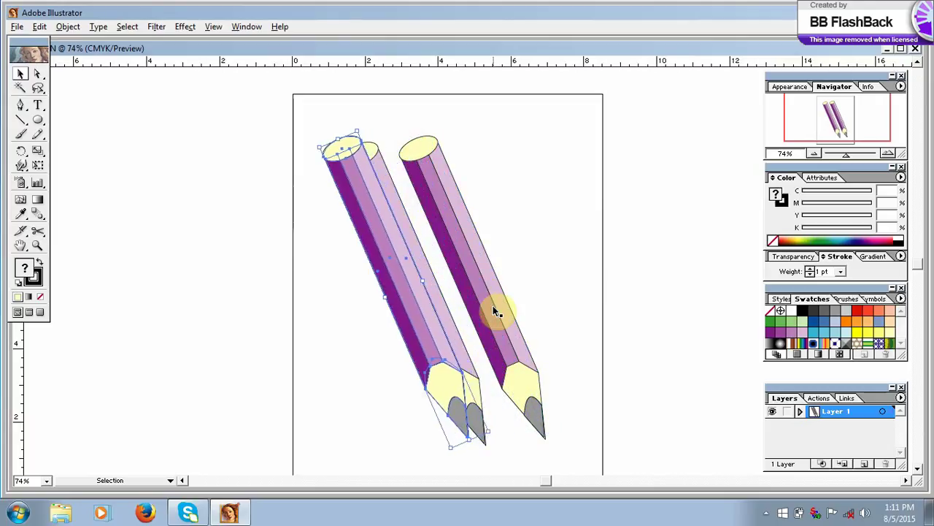
{"action": "key", "text": "Left"}
{"action": "key", "text": "Left"}
{"action": "key", "text": "Left"}
{"action": "key", "text": "Left"}
{"action": "key", "text": "Left"}
{"action": "key", "text": "Left"}
{"action": "key", "text": "Left"}
{"action": "key", "text": "Left"}
{"action": "key", "text": "Left"}
{"action": "key", "text": "Left"}
{"action": "key", "text": "Left"}
{"action": "key", "text": "Left"}
{"action": "key", "text": "Left"}
{"action": "key", "text": "Left"}
{"action": "key", "text": "Left"}
{"action": "key", "text": "Left"}
{"action": "key", "text": "Left"}
{"action": "key", "text": "Left"}
{"action": "key", "text": "Left"}
{"action": "key", "text": "Left"}
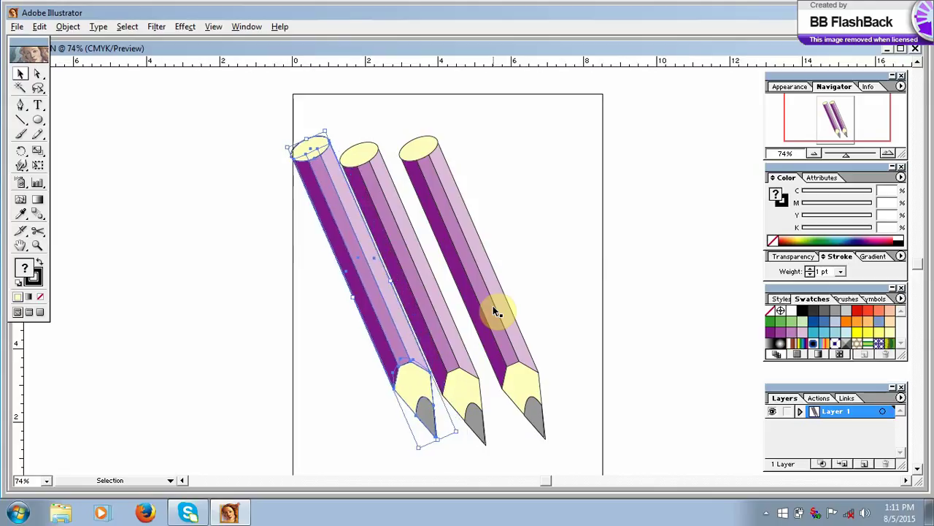
{"action": "key", "text": "Left"}
{"action": "key", "text": "Left"}
{"action": "key", "text": "Left"}
{"action": "key", "text": "Left"}
{"action": "key", "text": "Left"}
{"action": "key", "text": "Left"}
{"action": "key", "text": "Left"}
{"action": "key", "text": "Left"}
{"action": "key", "text": "Left"}
{"action": "key", "text": "Left"}
{"action": "key", "text": "Left"}
{"action": "key", "text": "Left"}
{"action": "key", "text": "Left"}
{"action": "key", "text": "Left"}
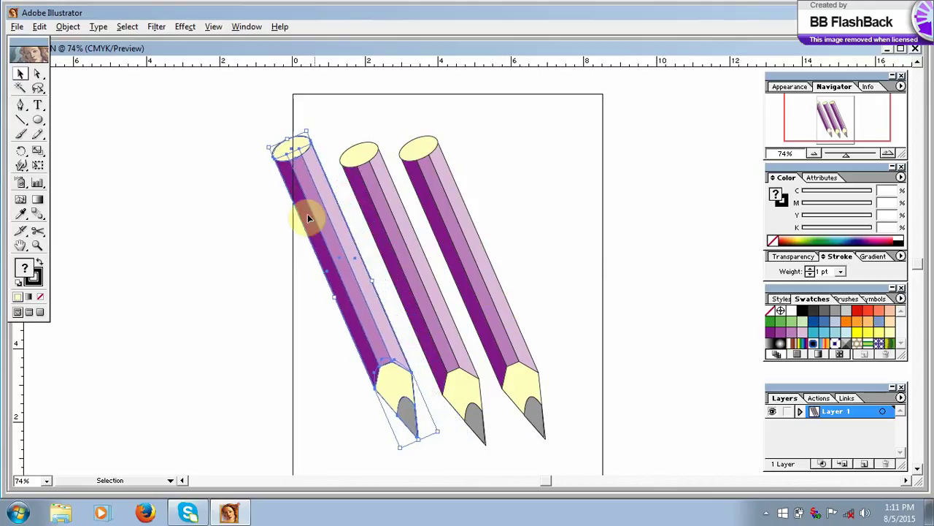
{"action": "left_click", "coordinate": [270, 236]}
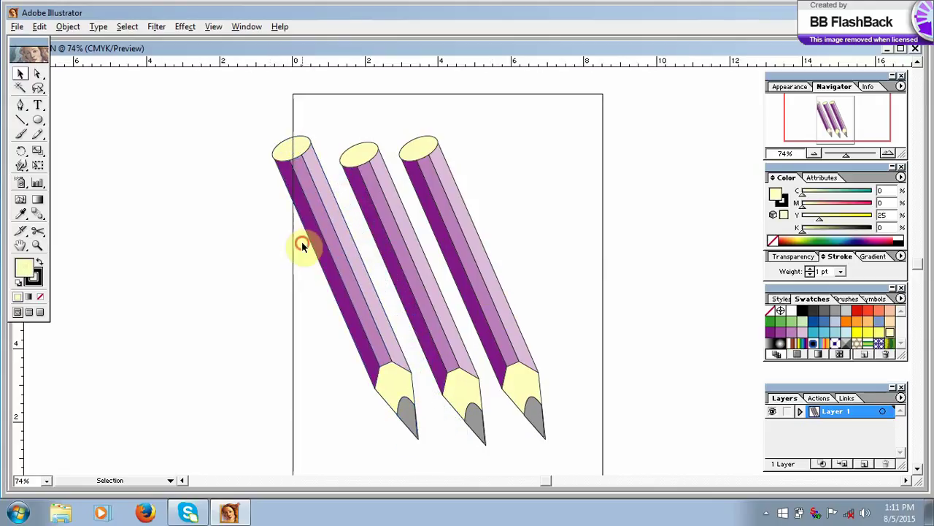
Select the leftmost pencil and ungroup it to separate its end ellipse.
{"action": "left_click_drag", "start_coordinate": [302, 245], "coordinate": [365, 294]}
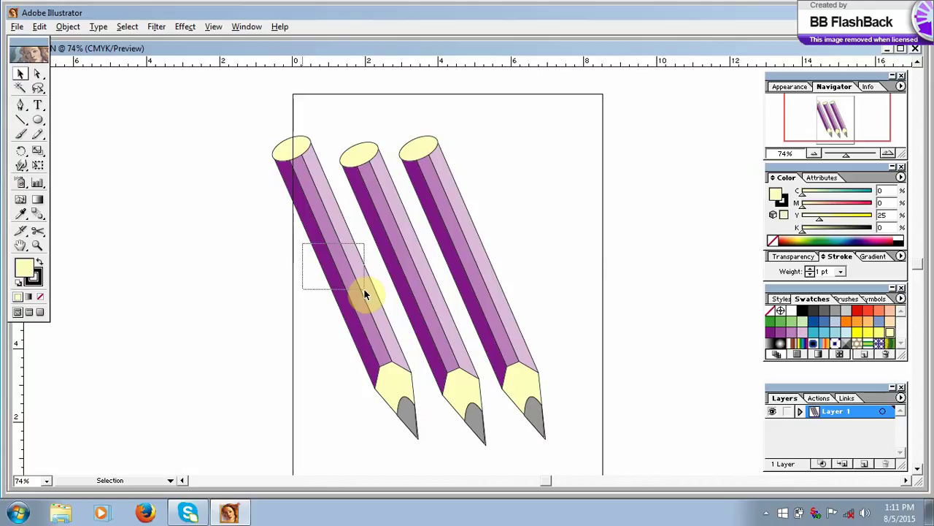
{"action": "left_click_drag", "start_coordinate": [364, 289], "coordinate": [365, 291]}
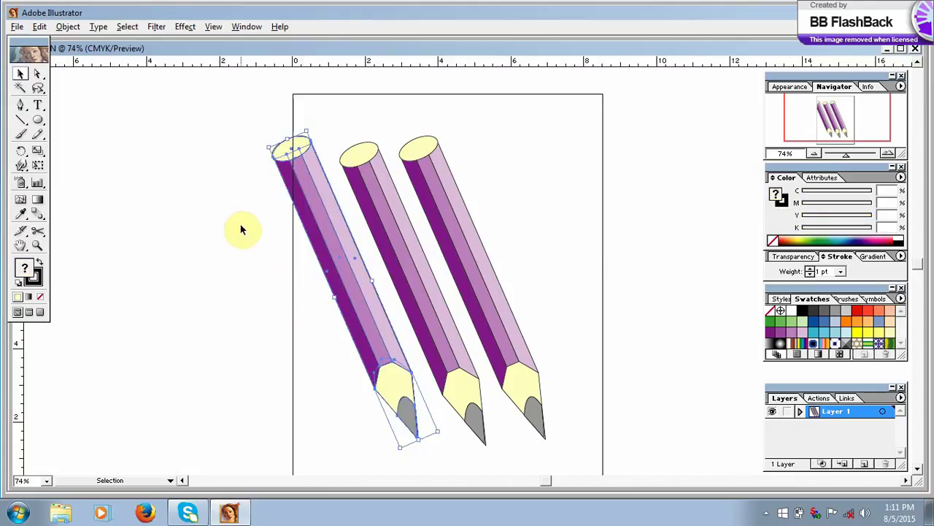
{"action": "mouse_move", "coordinate": [245, 231]}
{"action": "left_mouse_down"}
{"action": "mouse_move", "coordinate": [382, 282]}
{"action": "mouse_move", "coordinate": [357, 280]}
{"action": "left_mouse_up"}
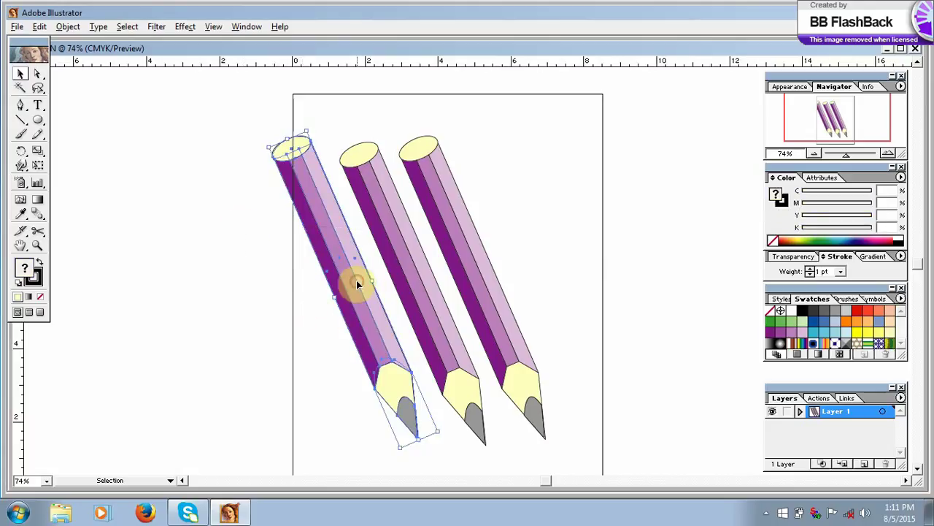
{"action": "right_click", "coordinate": [357, 281]}
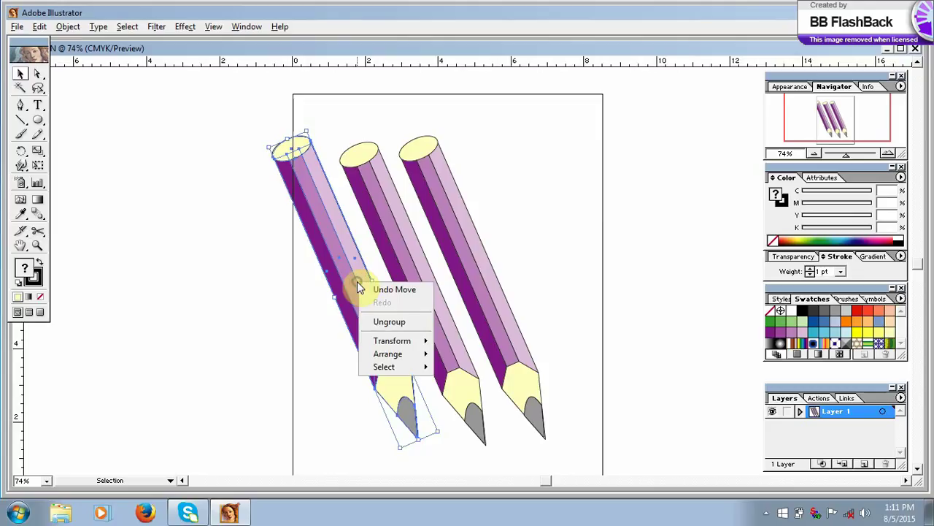
{"action": "left_click", "coordinate": [369, 322]}
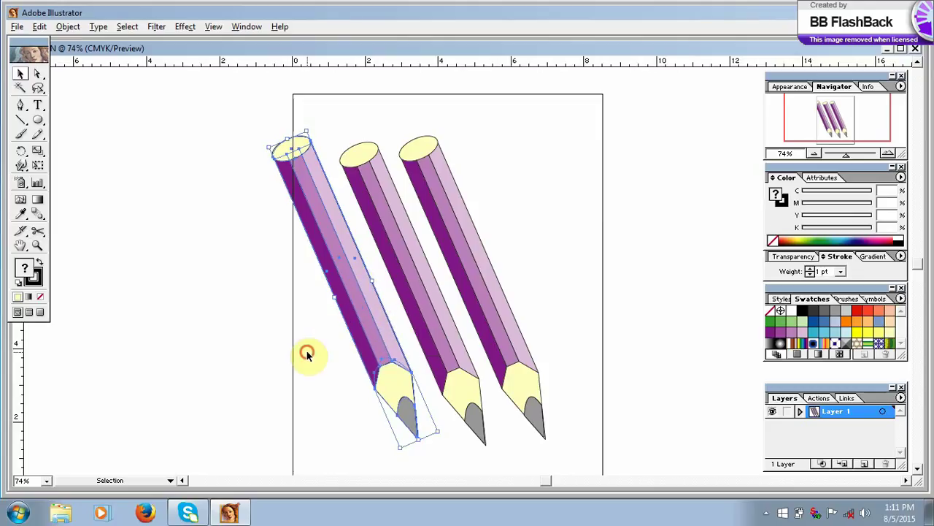
Ungroup the leftmost pencil's remaining body, tip and lead into individual shapes.
{"action": "left_click", "coordinate": [307, 354]}
{"action": "left_click", "coordinate": [353, 326]}
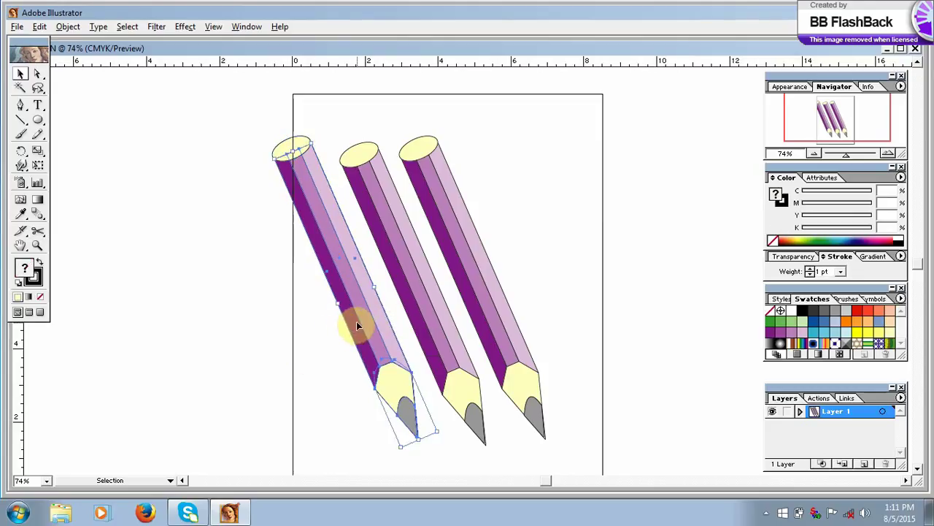
{"action": "right_click", "coordinate": [357, 322]}
{"action": "left_click", "coordinate": [373, 367]}
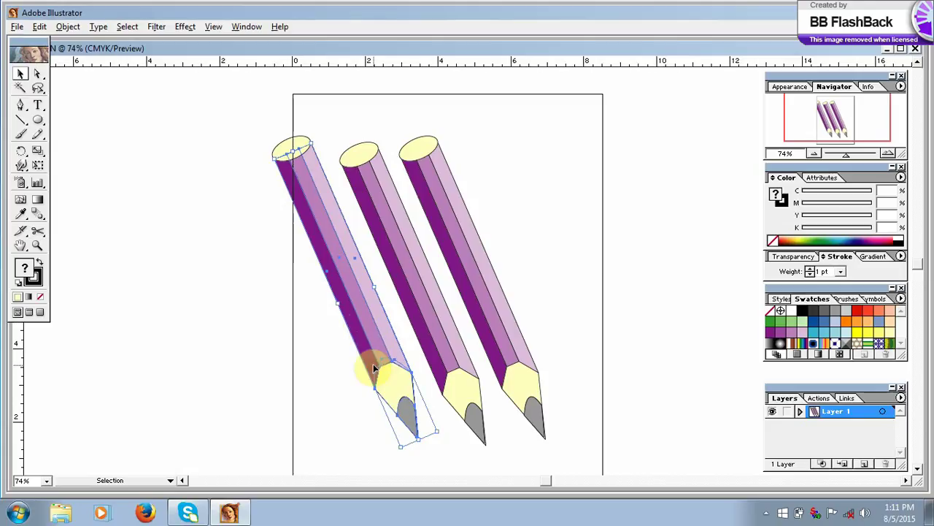
Fill the leftmost pencil's three body strips, left to right, with dark blue (C100 M50), medium blue (C75 M37.5) and light blue (C25 M12.5).
{"action": "left_click", "coordinate": [330, 355]}
{"action": "left_click", "coordinate": [362, 337]}
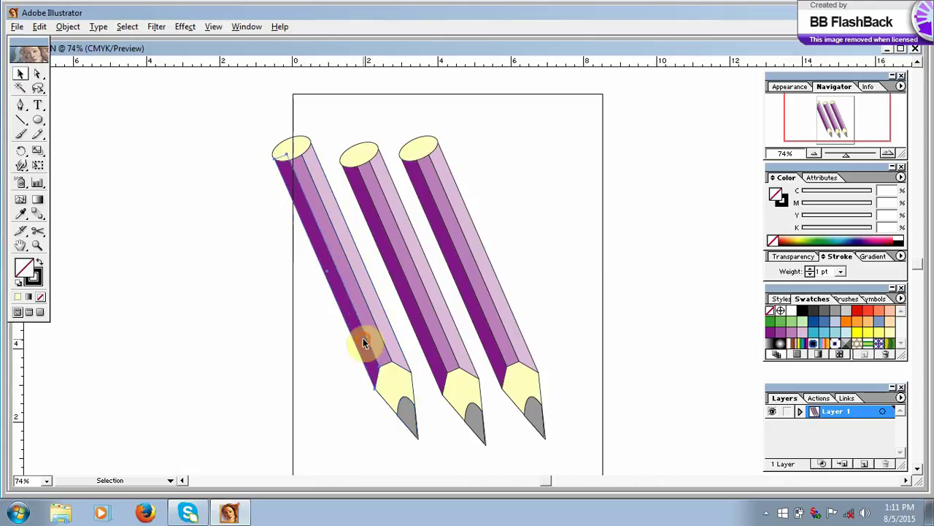
{"action": "left_click", "coordinate": [814, 323]}
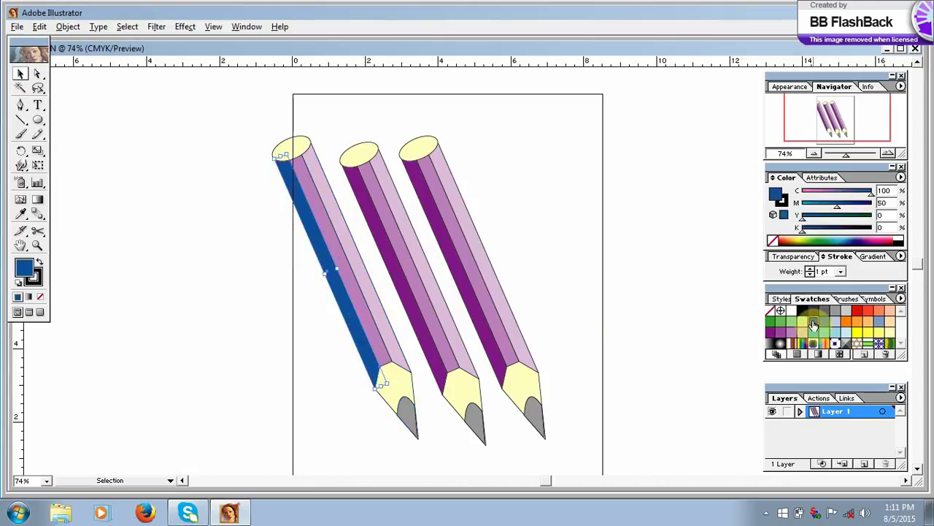
{"action": "left_click", "coordinate": [368, 319]}
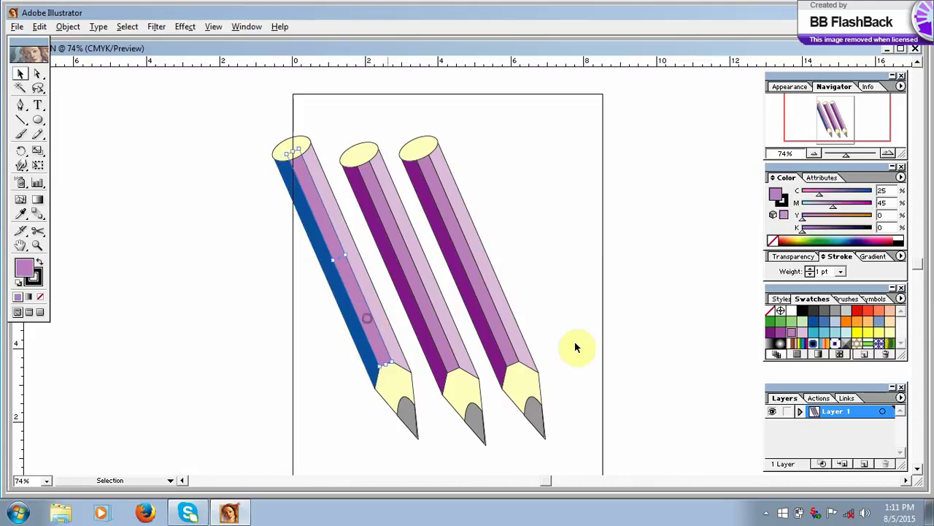
{"action": "left_click", "coordinate": [825, 322]}
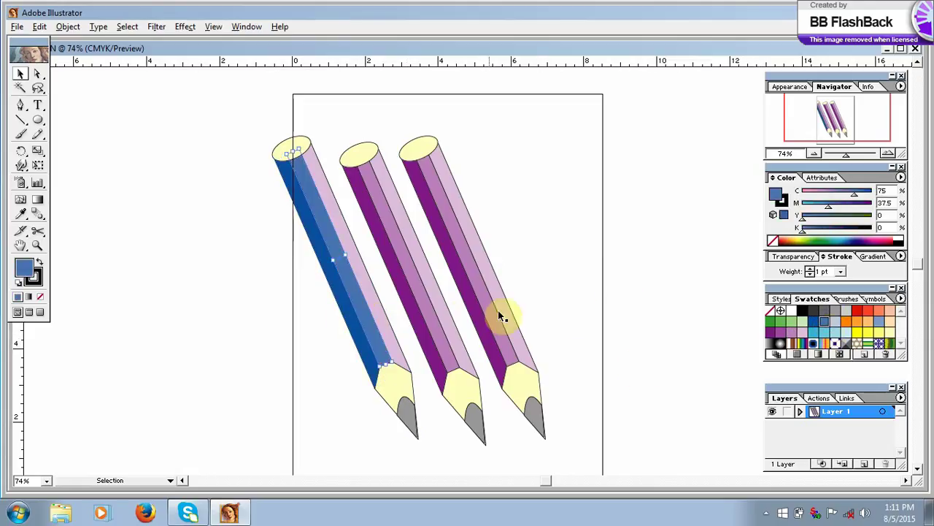
{"action": "left_click", "coordinate": [400, 358]}
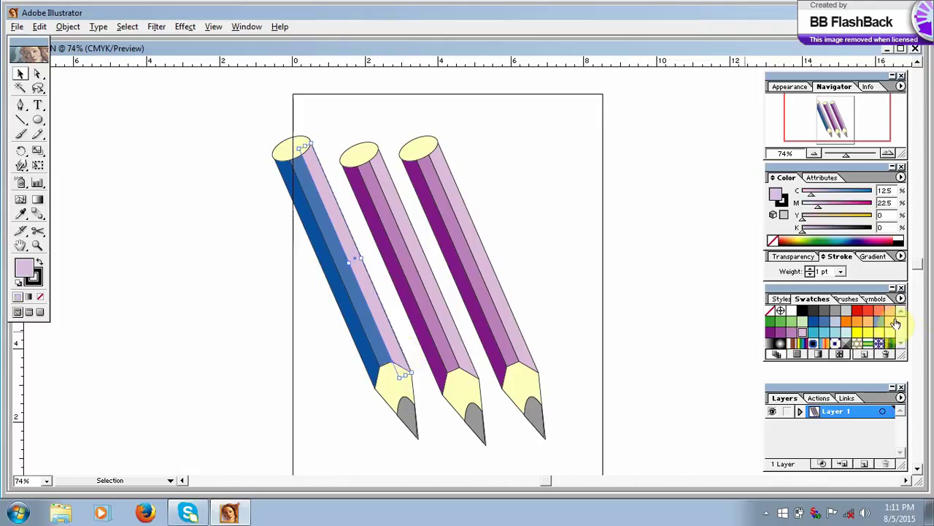
{"action": "left_click", "coordinate": [840, 326]}
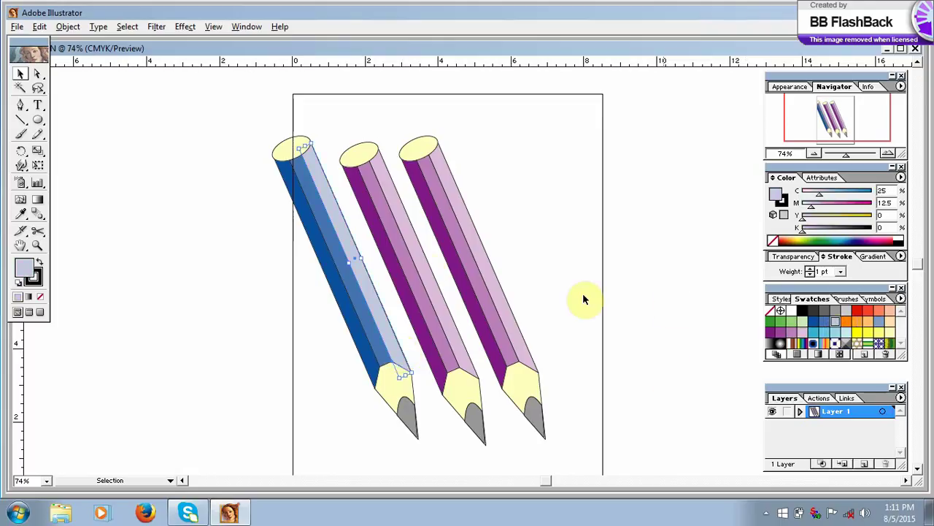
Fill the blue pencil's end ellipse with the pale orange swatch (M12.5 Y25) and deselect it.
{"action": "left_click", "coordinate": [290, 150]}
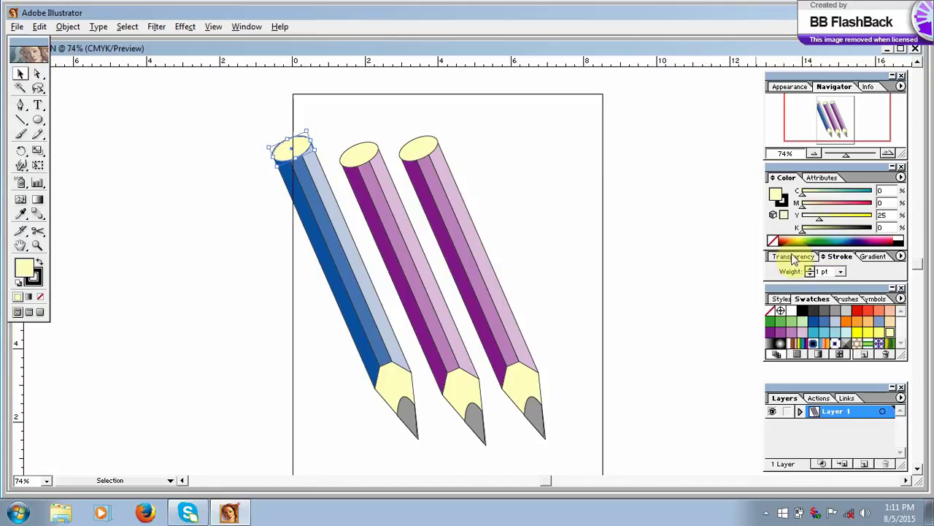
{"action": "left_click", "coordinate": [879, 315]}
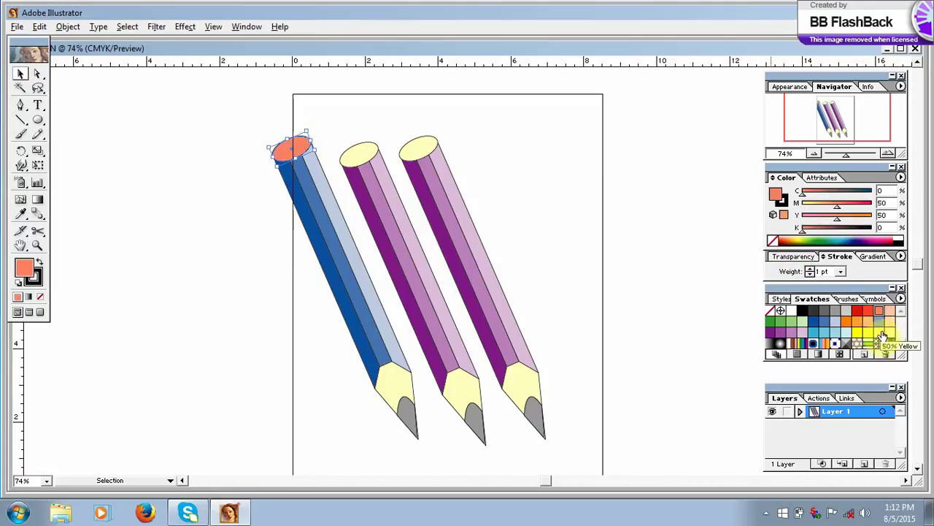
{"action": "left_click", "coordinate": [888, 322]}
{"action": "left_click", "coordinate": [552, 225]}
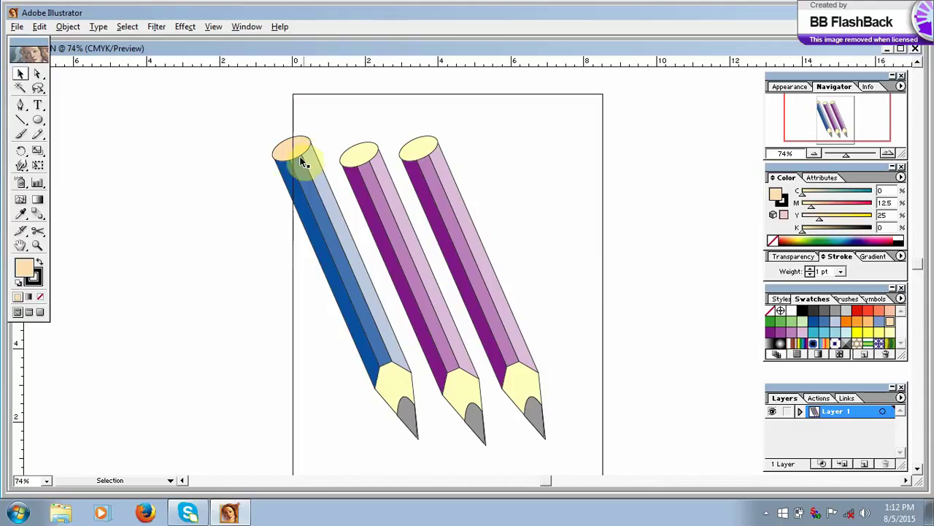
Try to group the parts of the blue pencil, test the group by moving it, and undo the test move.
{"action": "mouse_move", "coordinate": [253, 161]}
{"action": "left_mouse_down"}
{"action": "mouse_move", "coordinate": [355, 369]}
{"action": "mouse_move", "coordinate": [316, 350]}
{"action": "left_mouse_up"}
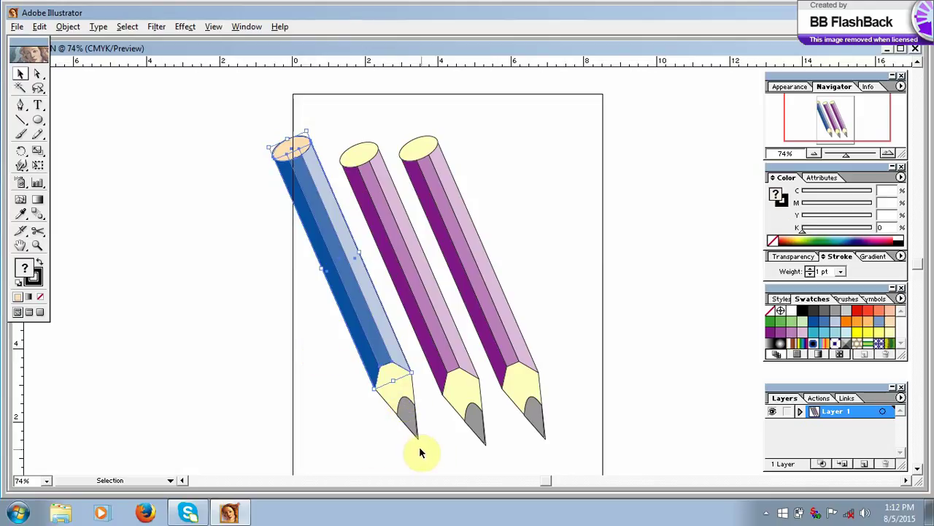
{"action": "mouse_move", "coordinate": [430, 453]}
{"action": "left_mouse_down"}
{"action": "mouse_move", "coordinate": [309, 295]}
{"action": "mouse_move", "coordinate": [300, 365]}
{"action": "mouse_move", "coordinate": [277, 374]}
{"action": "mouse_move", "coordinate": [232, 105]}
{"action": "mouse_move", "coordinate": [255, 110]}
{"action": "mouse_move", "coordinate": [292, 183]}
{"action": "mouse_move", "coordinate": [330, 165]}
{"action": "left_mouse_up"}
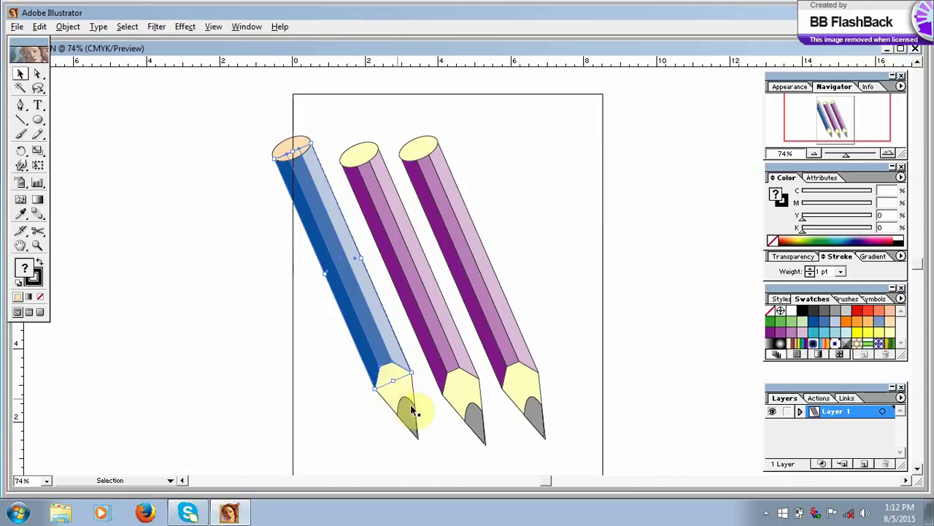
{"action": "left_click_drag", "start_coordinate": [428, 448], "coordinate": [373, 386]}
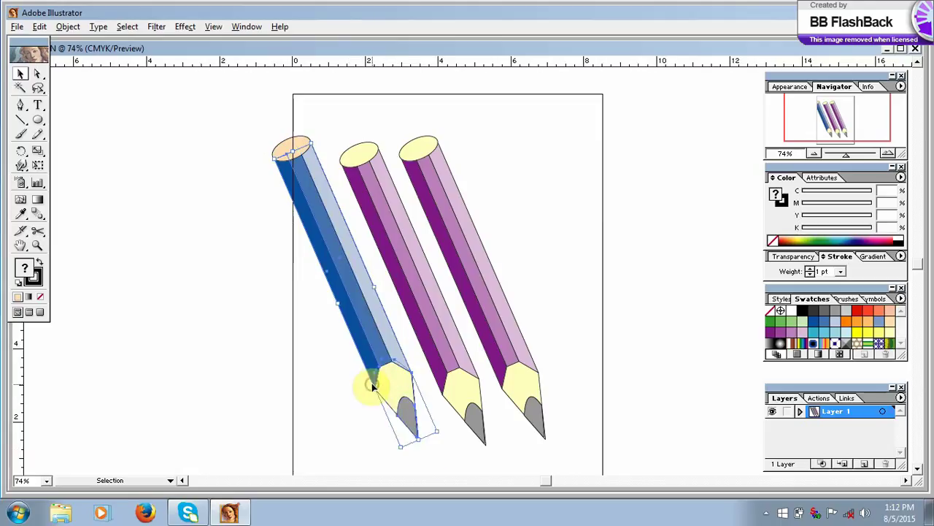
{"action": "right_click", "coordinate": [358, 285]}
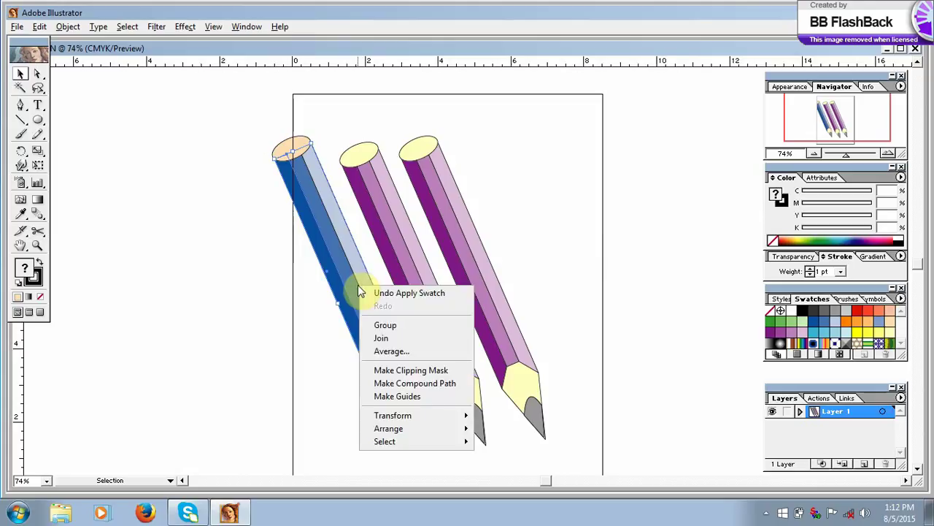
{"action": "left_click", "coordinate": [358, 322]}
{"action": "left_click", "coordinate": [296, 297]}
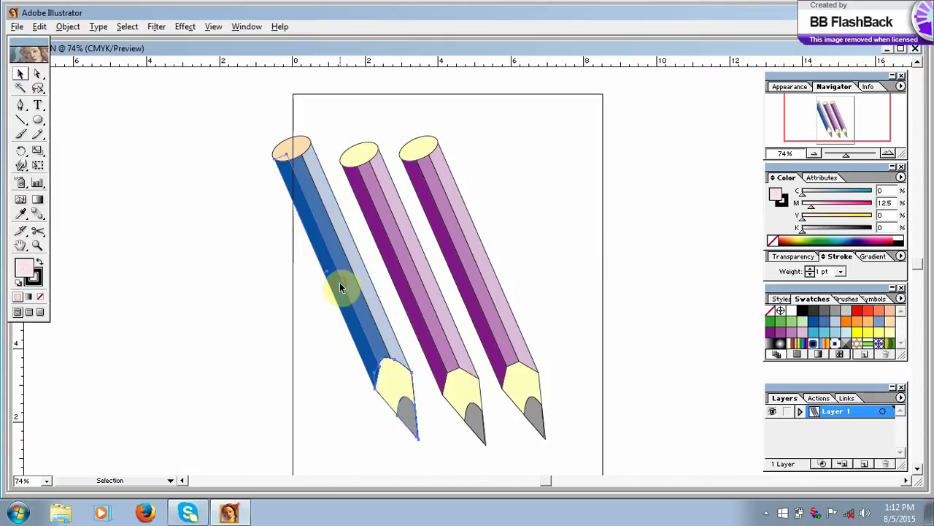
{"action": "left_click_drag", "start_coordinate": [340, 281], "coordinate": [322, 295]}
{"action": "key", "text": "ctrl+z"}
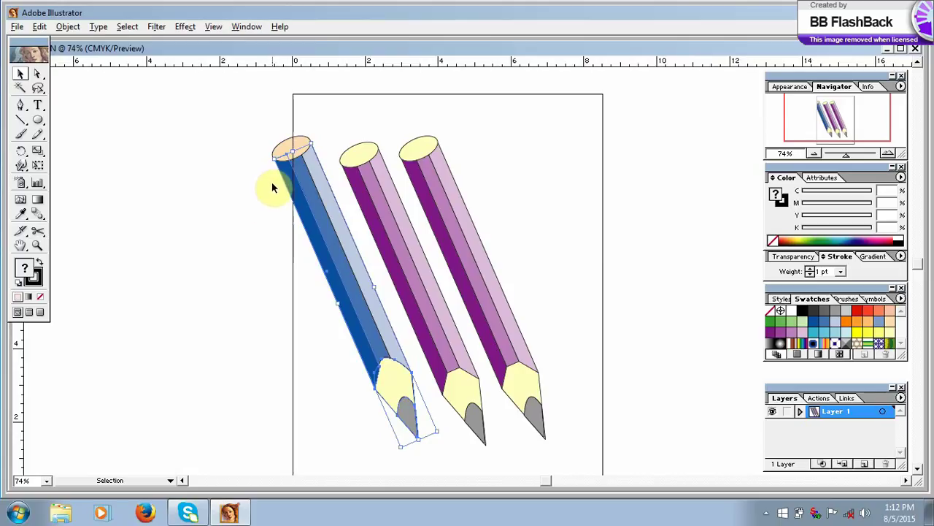
Try grouping the blue pencil's selected parts again and test the group by moving the pencil slightly.
{"action": "left_click_drag", "start_coordinate": [299, 215], "coordinate": [340, 329]}
{"action": "right_click", "coordinate": [341, 337]}
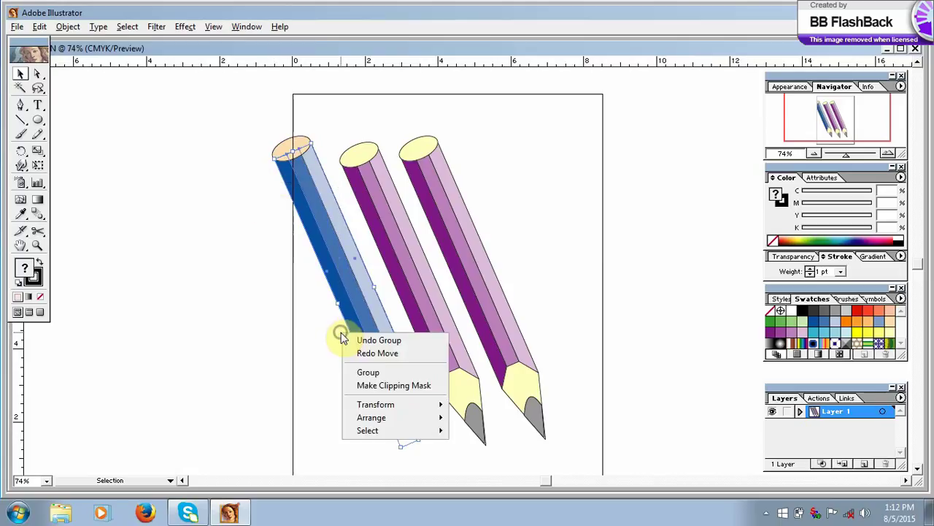
{"action": "left_click", "coordinate": [376, 374]}
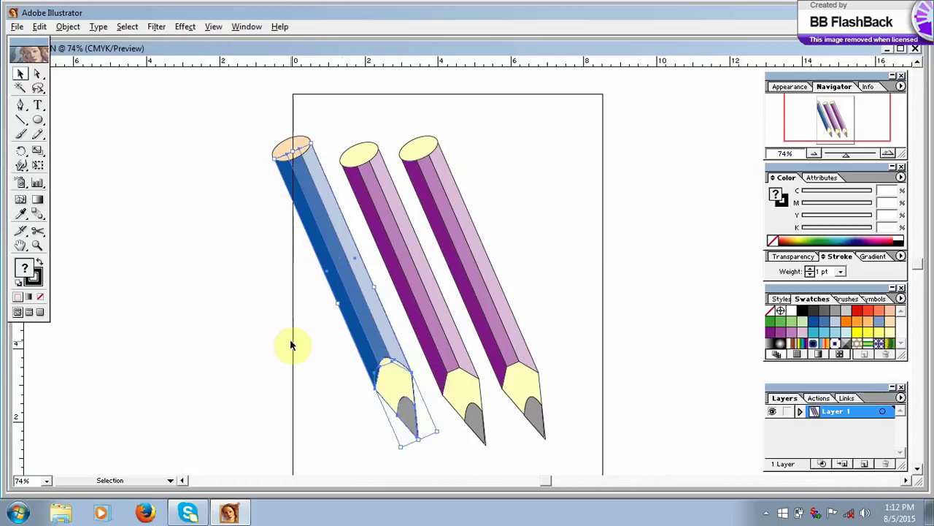
{"action": "left_click", "coordinate": [292, 340]}
{"action": "left_click", "coordinate": [364, 327]}
{"action": "left_click_drag", "start_coordinate": [363, 329], "coordinate": [343, 334]}
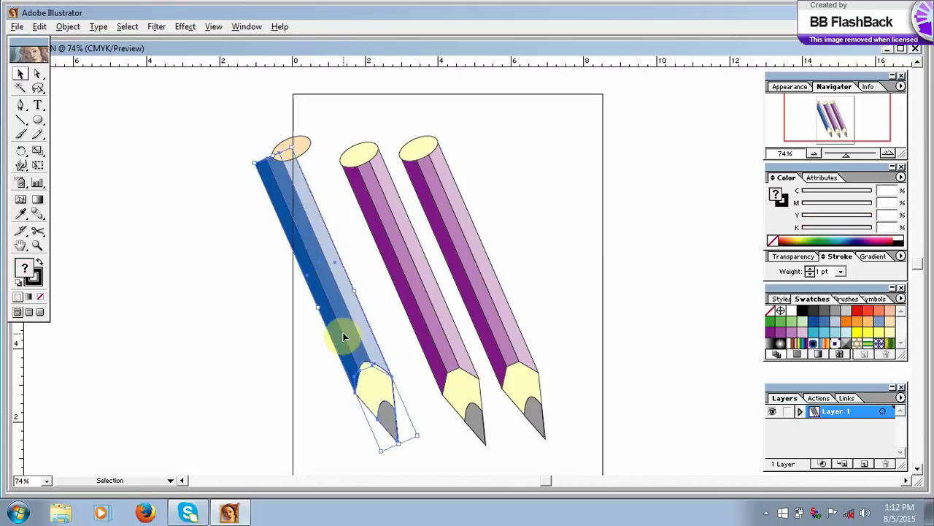
Undo the test move, the groupings and the recent recolouring of the blue pencil's end ellipse, back to its coral fill (M50 Y50).
{"action": "key", "text": "ctrl+z"}
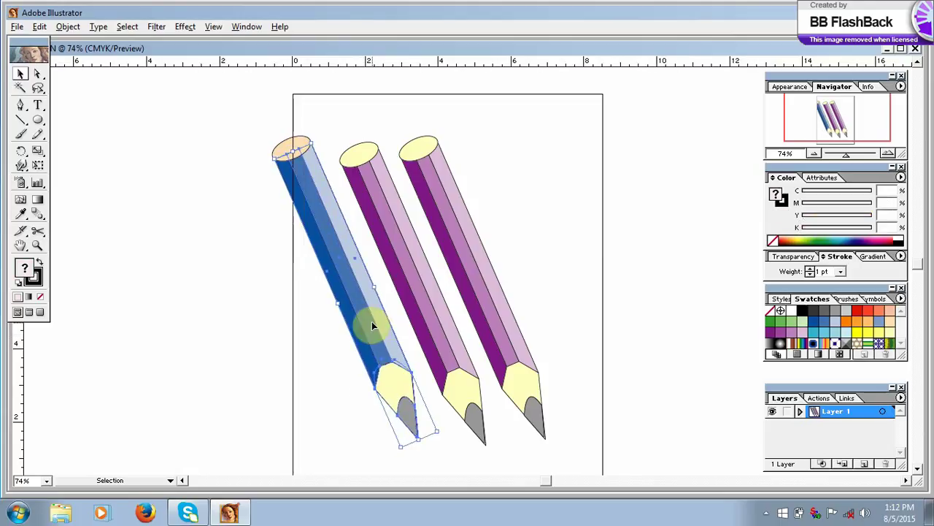
{"action": "key", "text": "ctrl+z"}
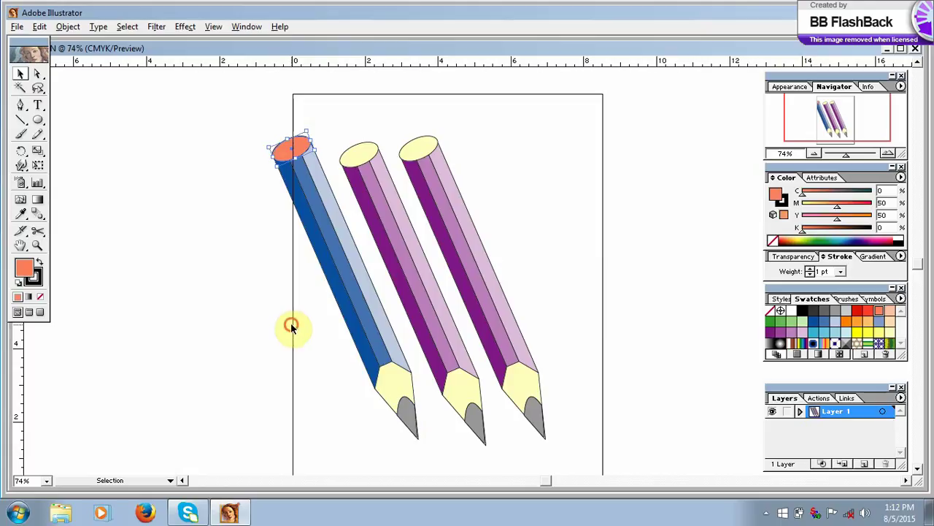
Group the blue pencil's end ellipse, body strips, tip and lead, move the group slightly down and right toward the purple pencils, and deselect it.
{"action": "mouse_move", "coordinate": [256, 178]}
{"action": "left_mouse_down"}
{"action": "mouse_move", "coordinate": [369, 335]}
{"action": "mouse_move", "coordinate": [337, 356]}
{"action": "left_mouse_up"}
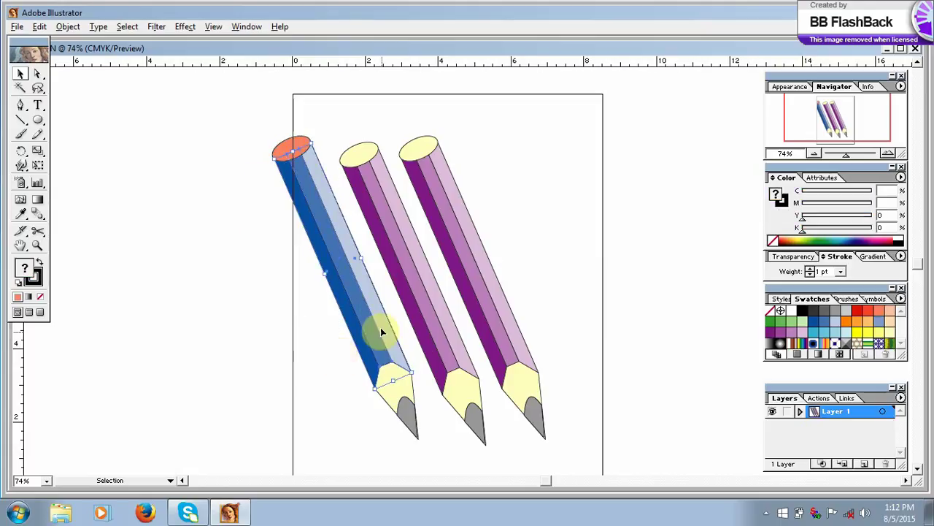
{"action": "mouse_move", "coordinate": [278, 276]}
{"action": "left_mouse_down"}
{"action": "mouse_move", "coordinate": [276, 253]}
{"action": "mouse_move", "coordinate": [349, 209]}
{"action": "mouse_move", "coordinate": [324, 211]}
{"action": "mouse_move", "coordinate": [297, 148]}
{"action": "mouse_move", "coordinate": [302, 106]}
{"action": "left_mouse_up"}
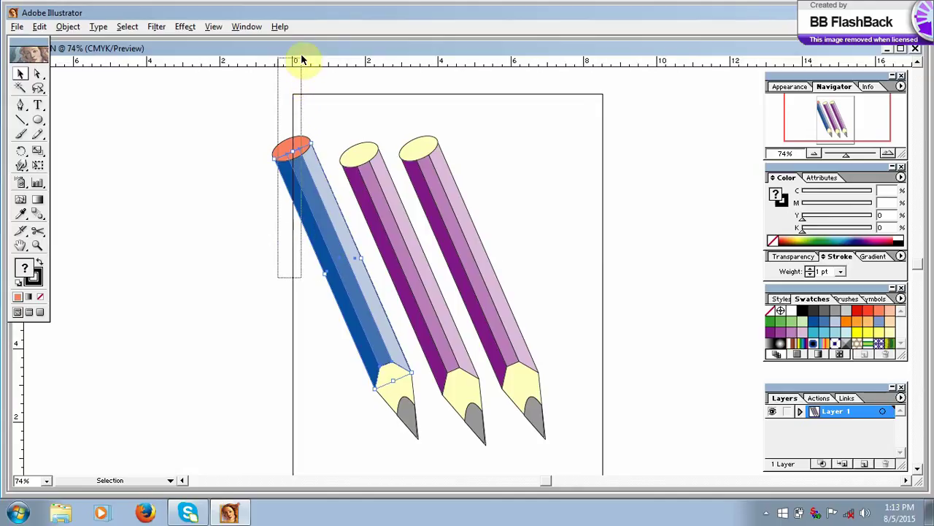
{"action": "mouse_move", "coordinate": [302, 60]}
{"action": "left_mouse_down"}
{"action": "mouse_move", "coordinate": [301, 4]}
{"action": "mouse_move", "coordinate": [282, 215]}
{"action": "mouse_move", "coordinate": [300, 277]}
{"action": "left_mouse_up"}
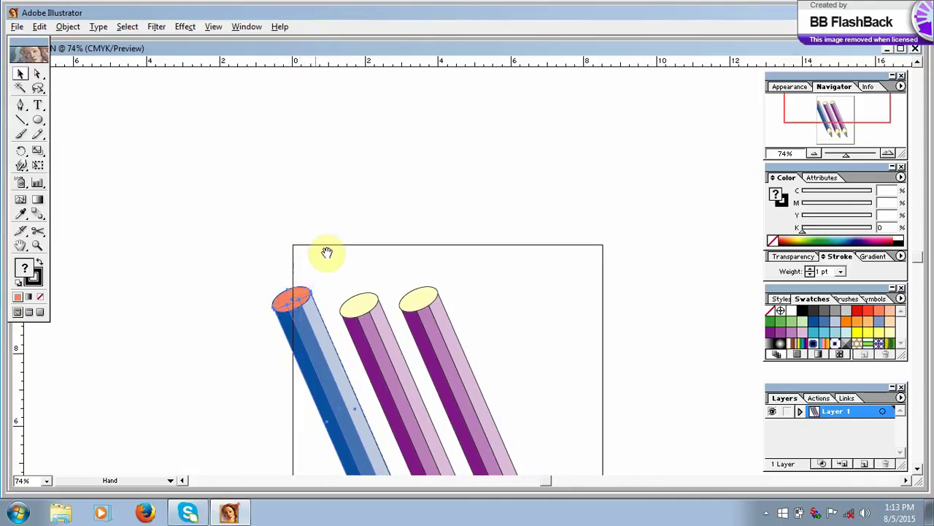
{"action": "key", "text": "space"}
{"action": "left_click_drag", "start_coordinate": [333, 214], "coordinate": [342, 72]}
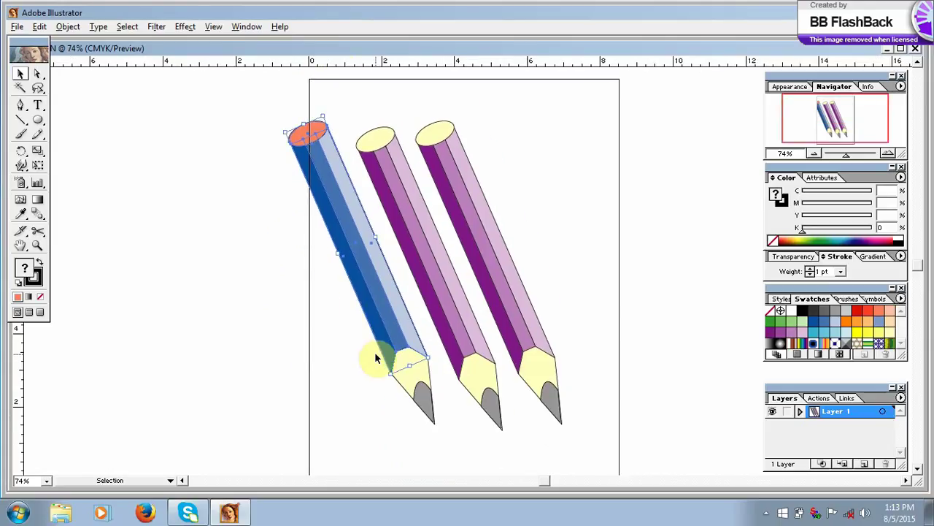
{"action": "mouse_move", "coordinate": [452, 447]}
{"action": "left_mouse_down"}
{"action": "mouse_move", "coordinate": [367, 360]}
{"action": "mouse_move", "coordinate": [349, 376]}
{"action": "left_mouse_up"}
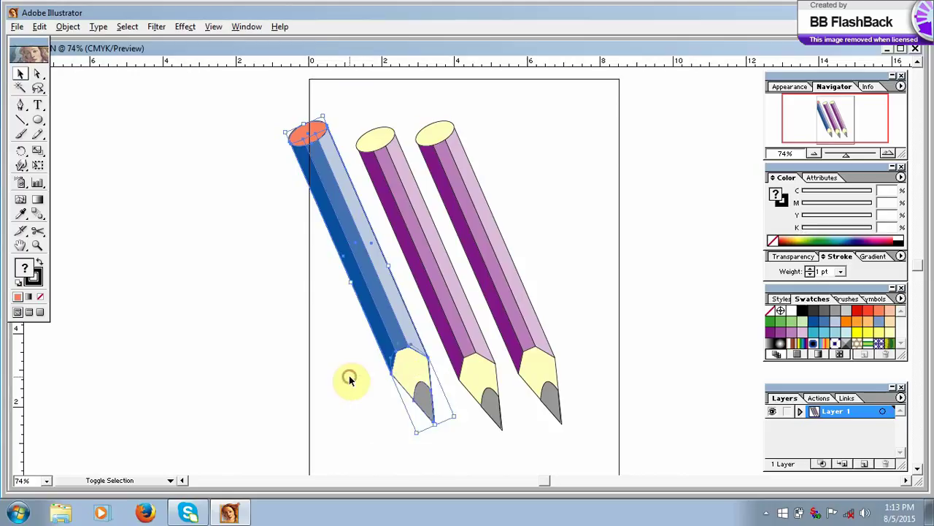
{"action": "right_click", "coordinate": [349, 242]}
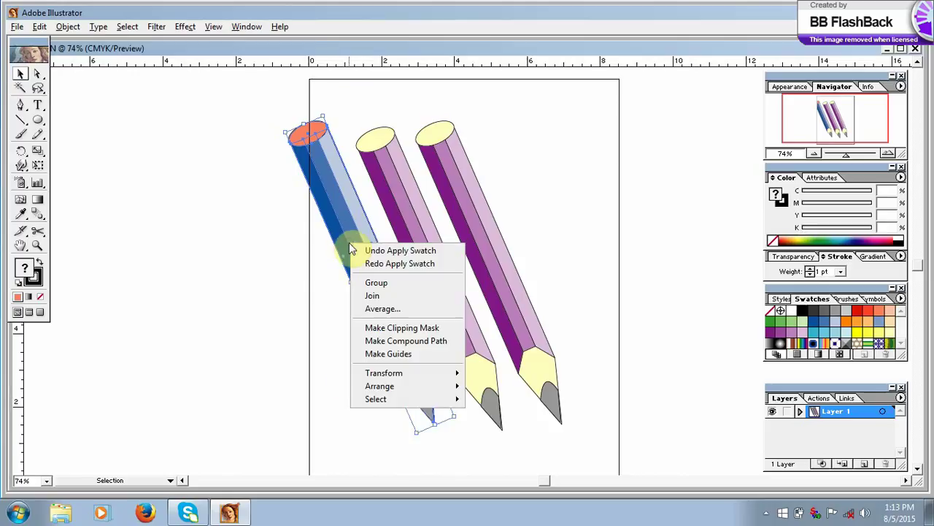
{"action": "left_click", "coordinate": [360, 281]}
{"action": "left_click", "coordinate": [265, 244]}
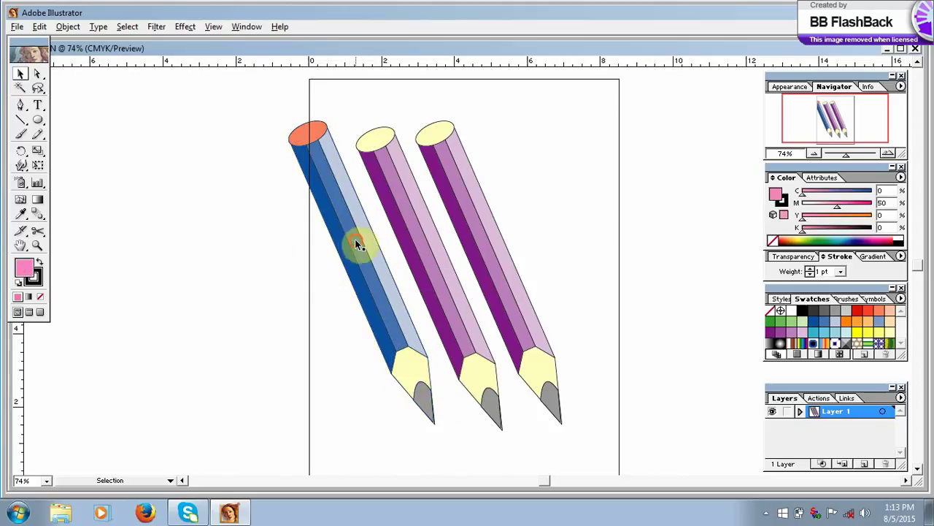
{"action": "mouse_move", "coordinate": [357, 244]}
{"action": "left_mouse_down"}
{"action": "mouse_move", "coordinate": [310, 255]}
{"action": "mouse_move", "coordinate": [354, 252]}
{"action": "mouse_move", "coordinate": [367, 261]}
{"action": "left_mouse_up"}
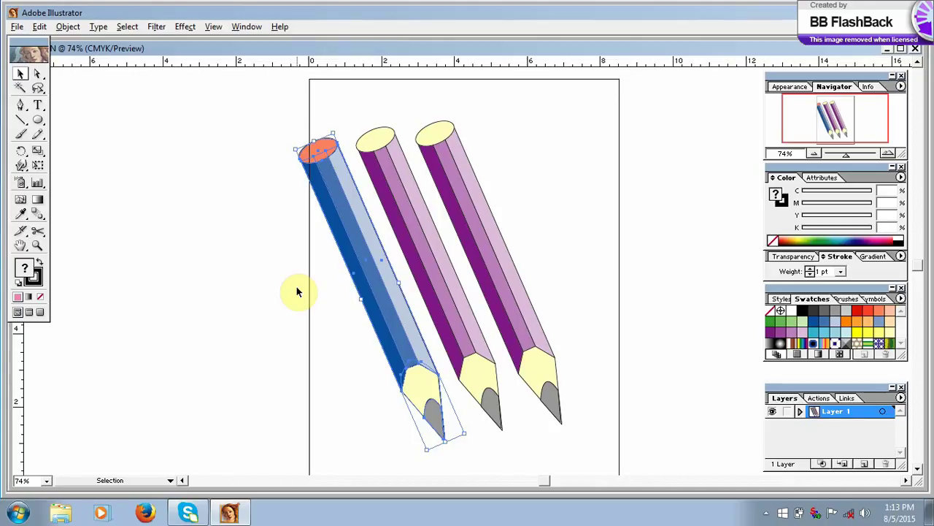
{"action": "left_click", "coordinate": [247, 287]}
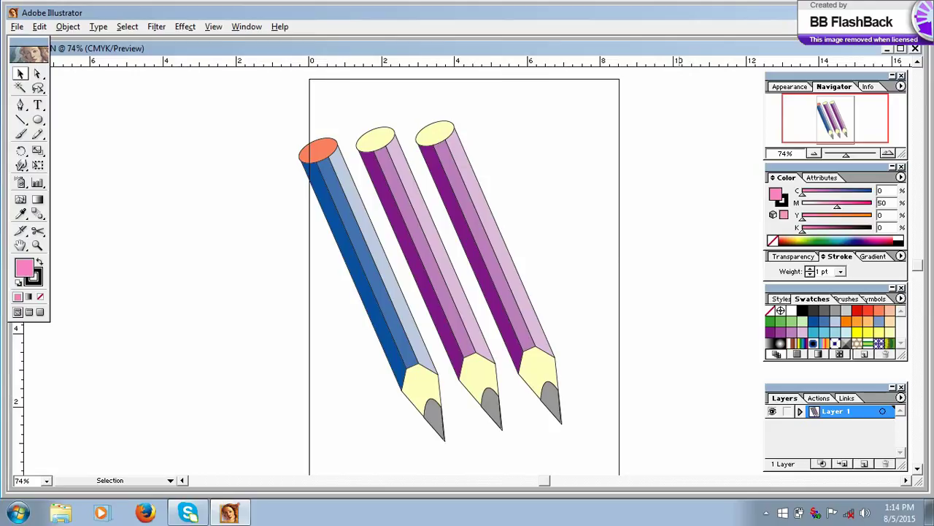
Start quitting Illustrator and choose not to leave the clipboard data for other applications.
{"action": "left_click", "coordinate": [918, 12]}
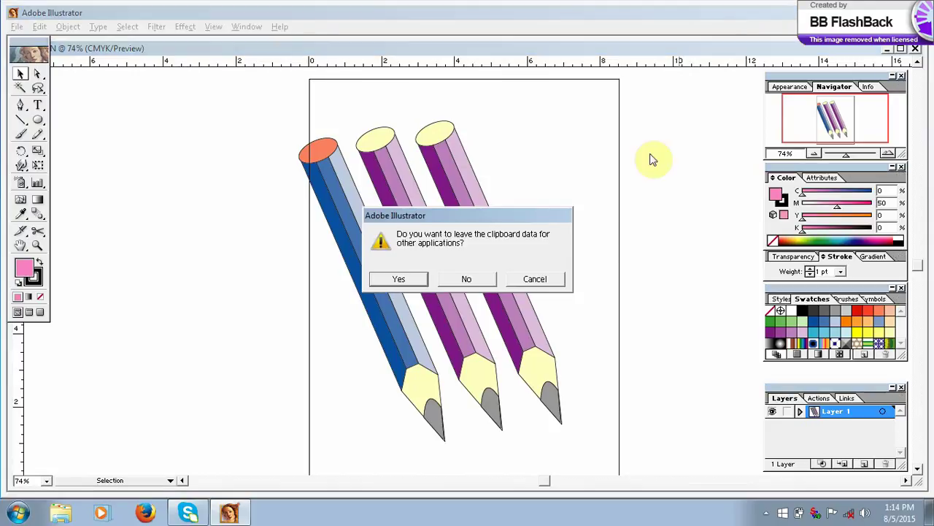
{"action": "left_click", "coordinate": [463, 281]}
{"action": "left_click", "coordinate": [766, 512]}
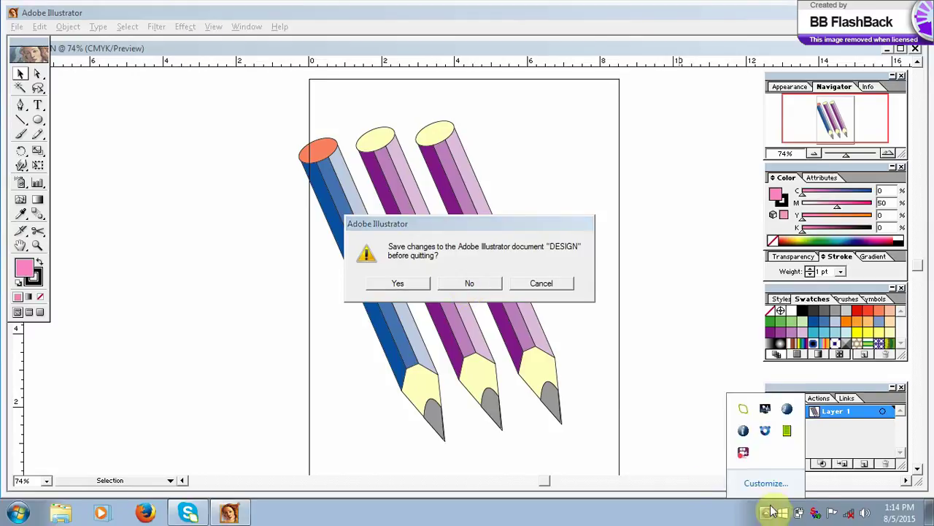
{"action": "right_click", "coordinate": [745, 455]}
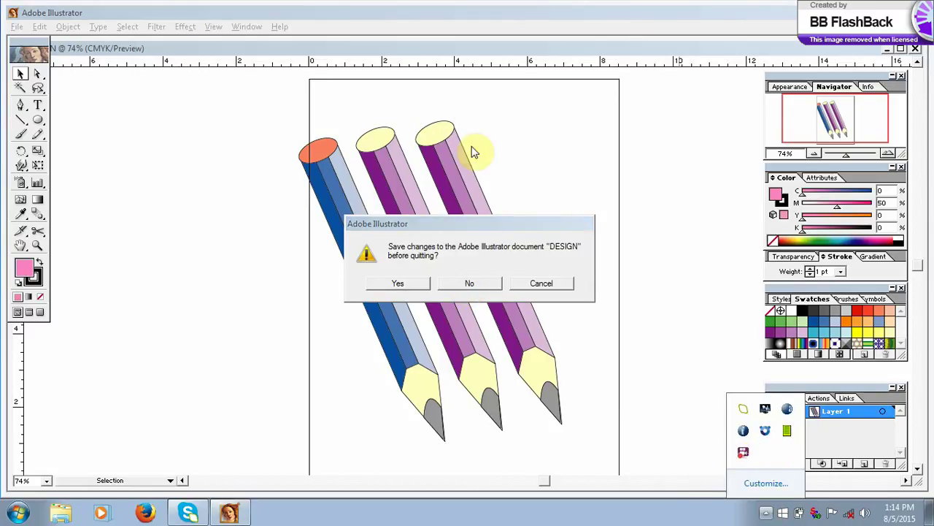
{"action": "left_click", "coordinate": [508, 151]}
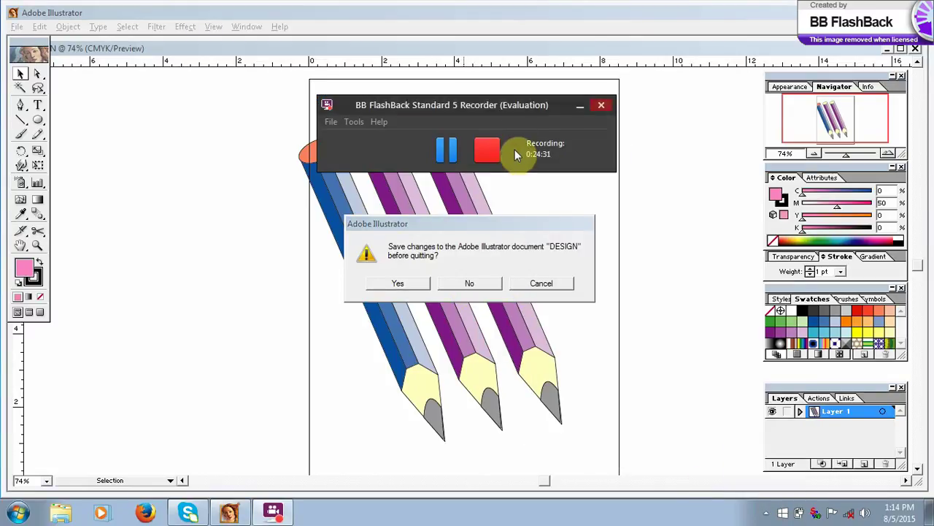